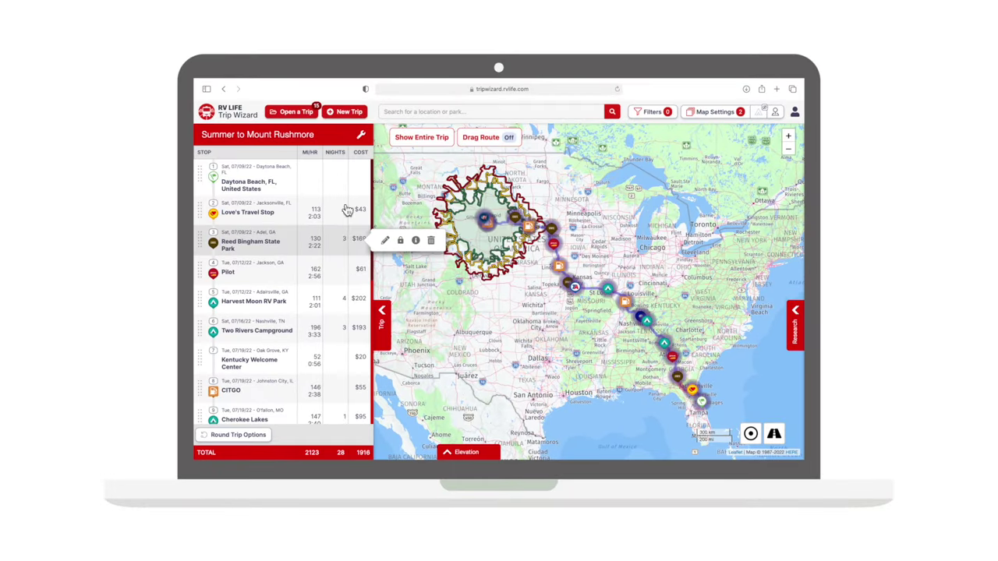
Look through the stops of the Summer to Mount Rushmore trip and open the parks research list and map settings.
{"action": "scroll", "coordinate": [349, 232], "scroll_direction": "down", "scroll_amount": 3}
{"action": "scroll", "coordinate": [346, 236], "scroll_direction": "down", "scroll_amount": 5}
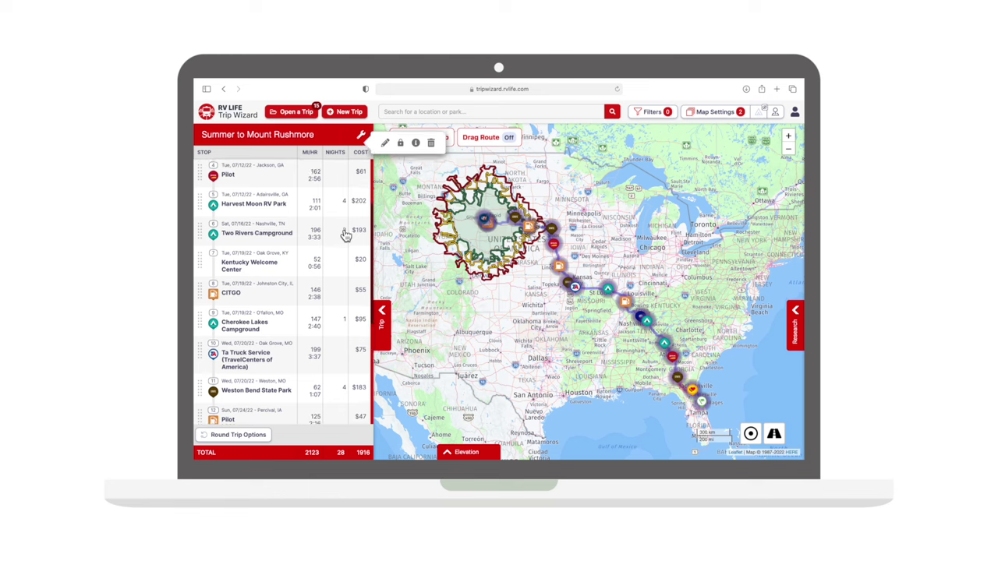
{"action": "scroll", "coordinate": [347, 235], "scroll_direction": "down", "scroll_amount": 4}
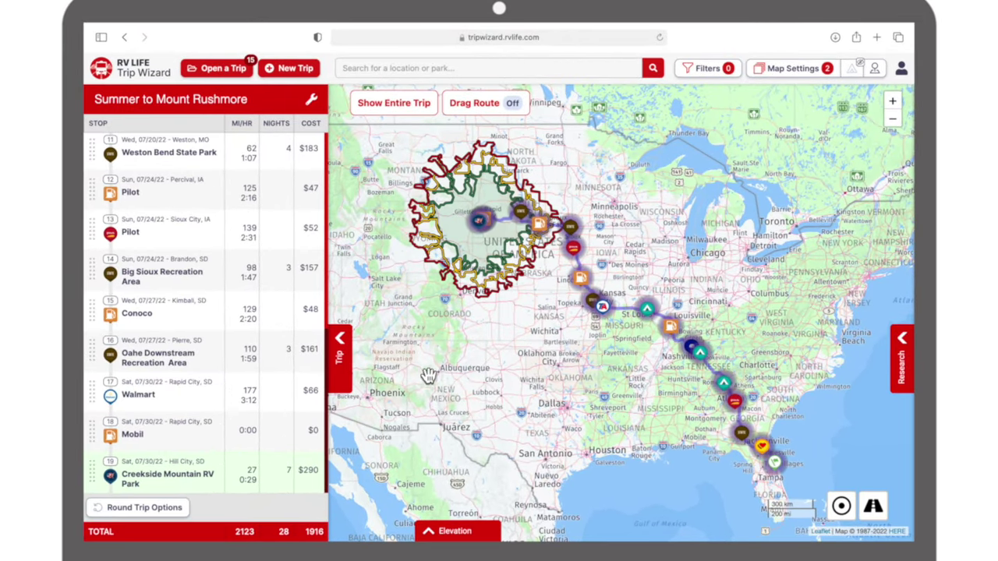
{"action": "left_click", "coordinate": [902, 360]}
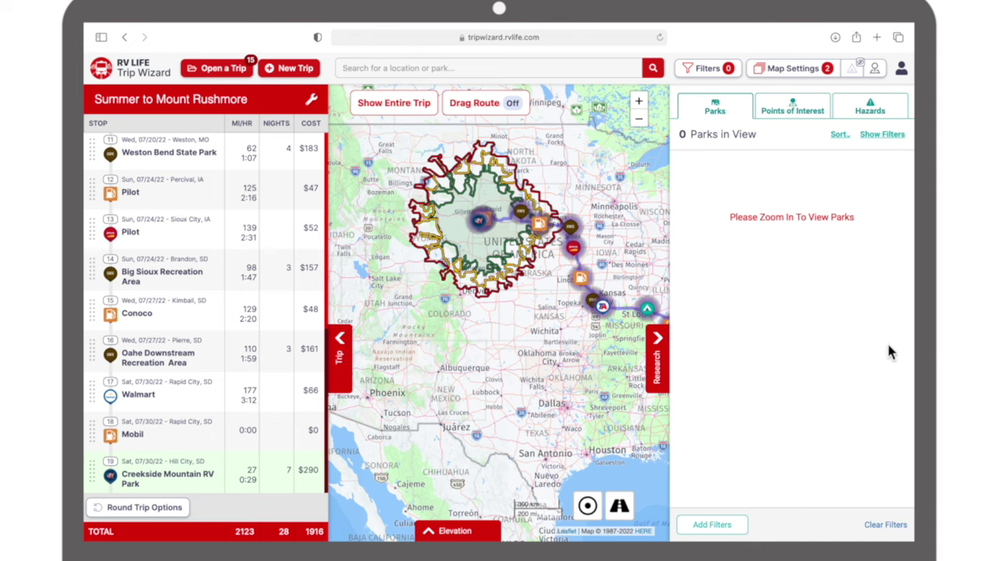
{"action": "left_click", "coordinate": [788, 69]}
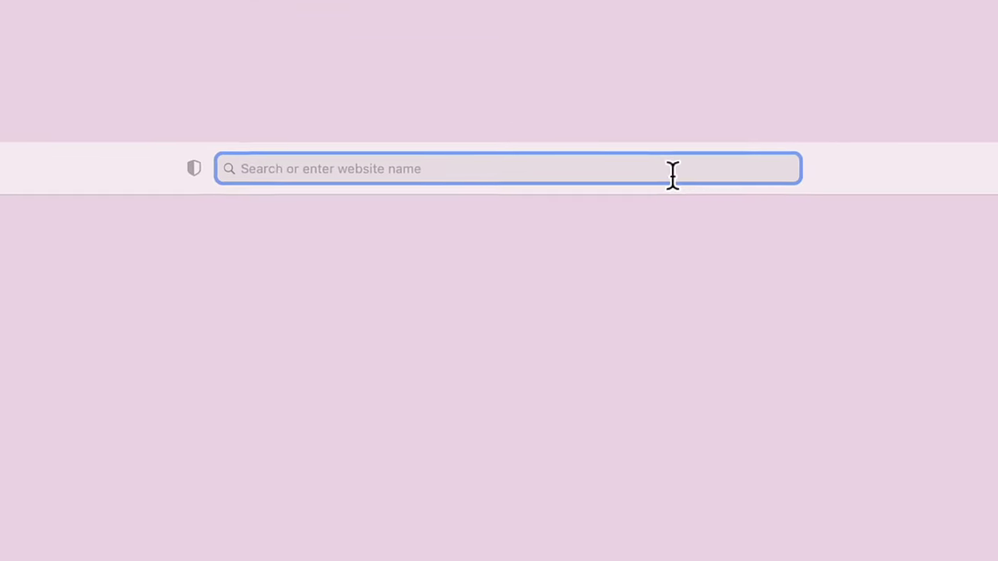
Open the website tripwizard.rvlife.com.
{"action": "type", "text": "tripwi"}
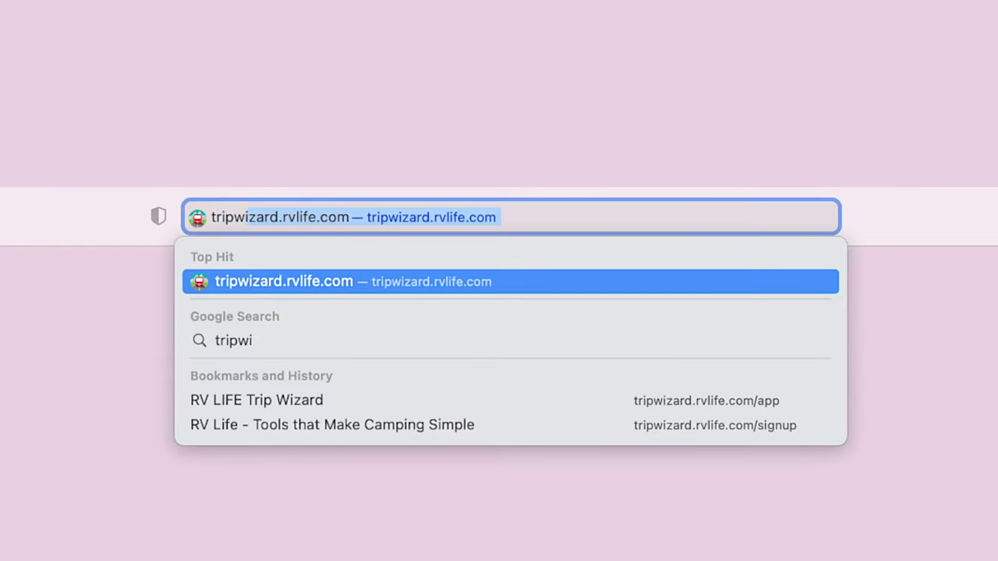
{"action": "type", "text": "zard.rvlife.com"}
{"action": "key", "text": "Return"}
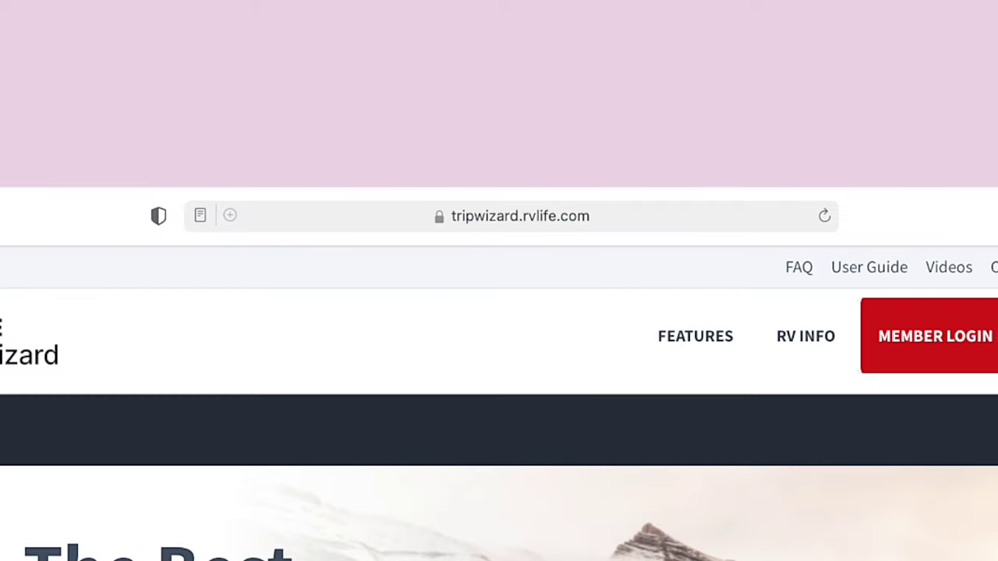
Log in as a member with the account's e-mail address and password.
{"action": "left_click", "coordinate": [914, 360]}
{"action": "left_click", "coordinate": [644, 239]}
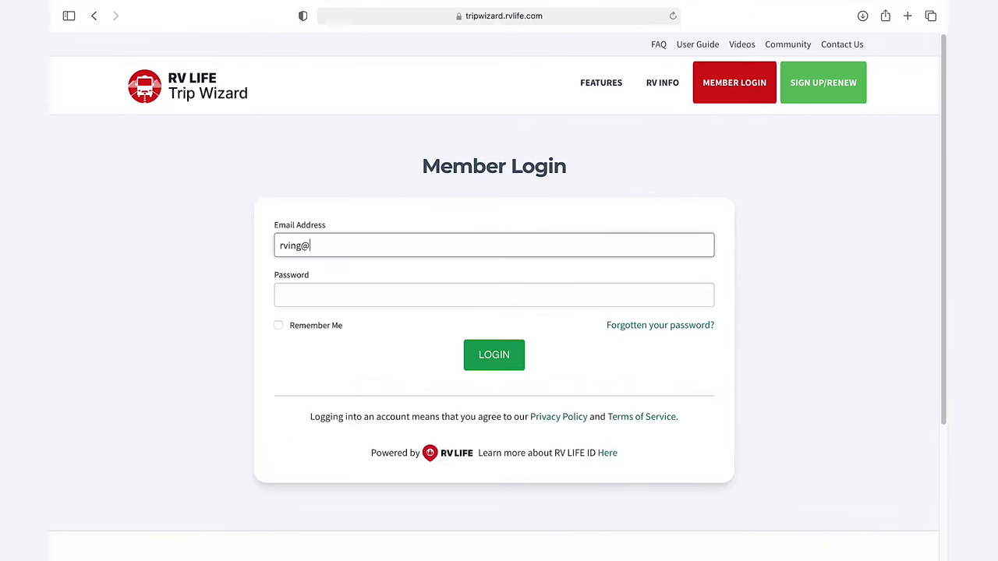
{"action": "left_click", "coordinate": [312, 295]}
{"action": "type", "text": "•••"}
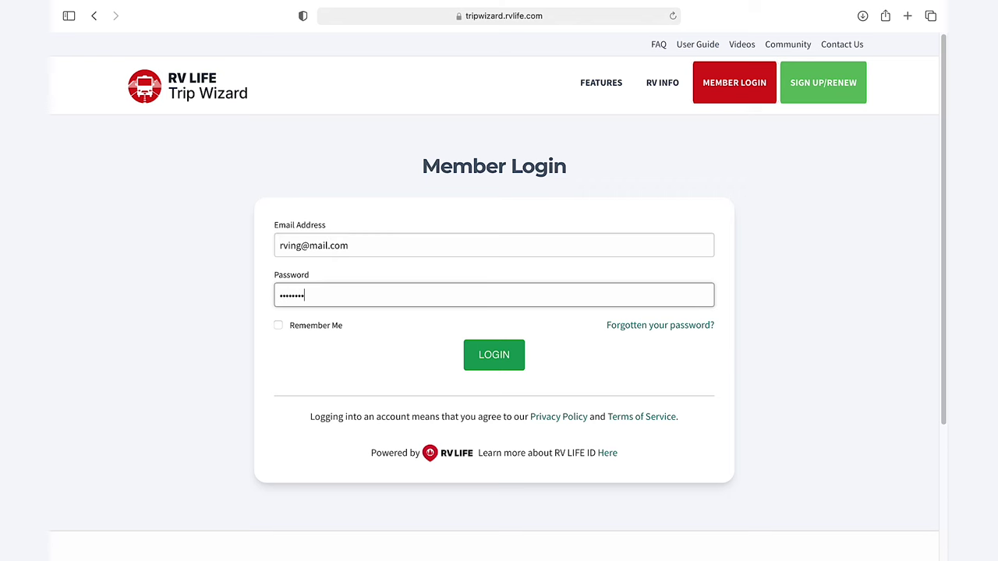
{"action": "type", "text": "•••••"}
{"action": "key", "text": "Return"}
Create a new trip named Summer in Mount Rushmore with the departure date 7/10/2022.
{"action": "left_click", "coordinate": [517, 333]}
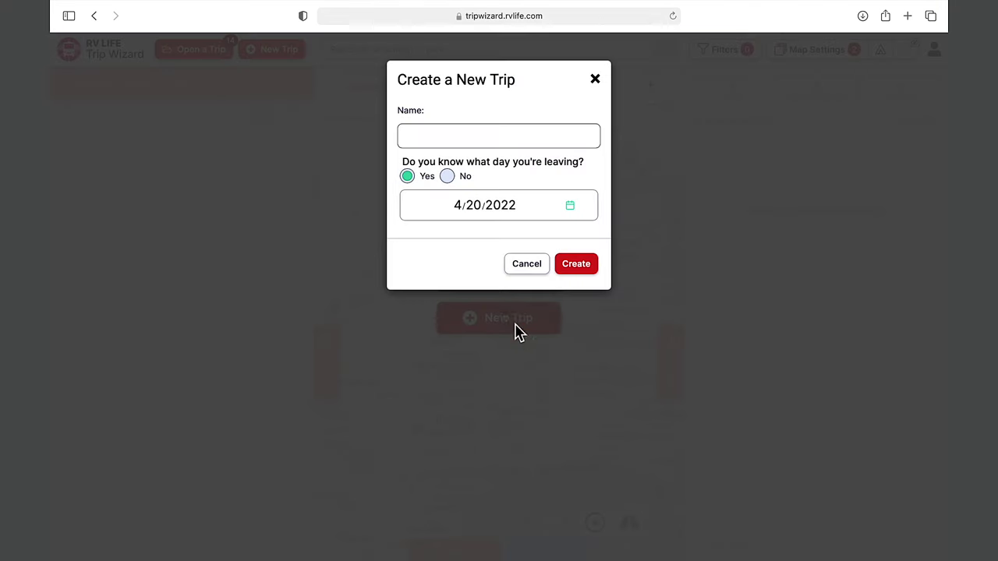
{"action": "left_click", "coordinate": [464, 145]}
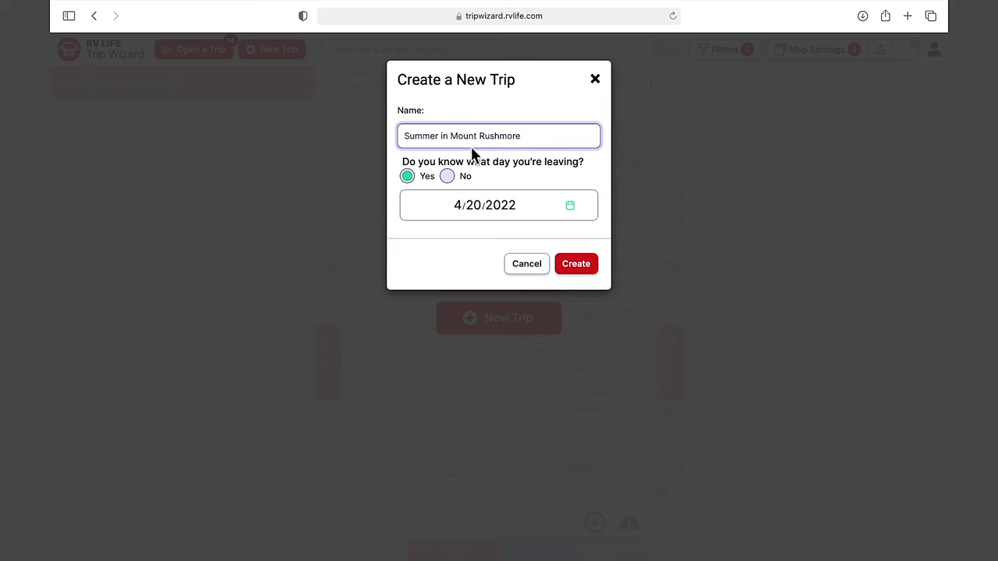
{"action": "left_click", "coordinate": [570, 208]}
{"action": "left_click", "coordinate": [574, 232]}
{"action": "left_click", "coordinate": [575, 232]}
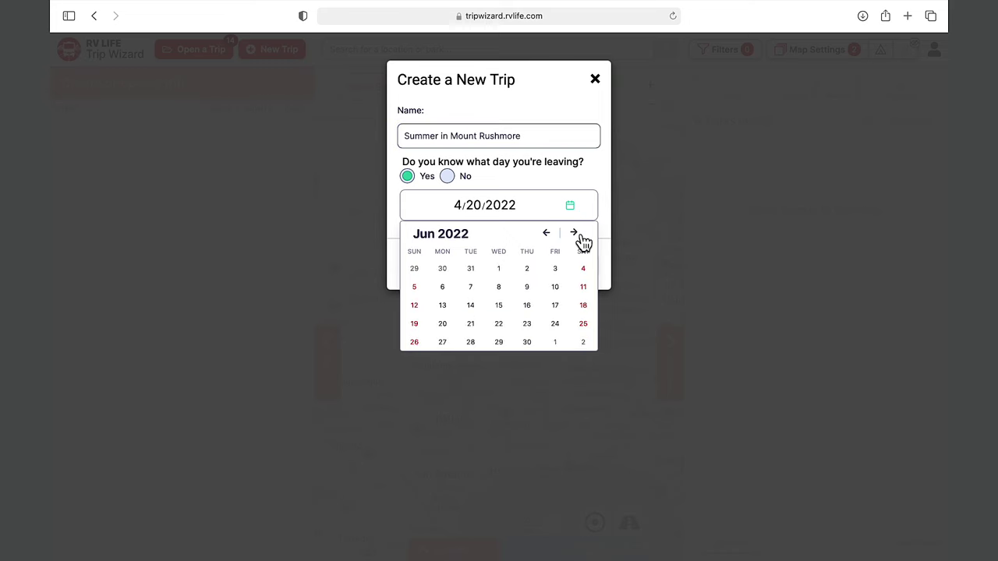
{"action": "left_click", "coordinate": [575, 232]}
{"action": "left_click", "coordinate": [417, 306]}
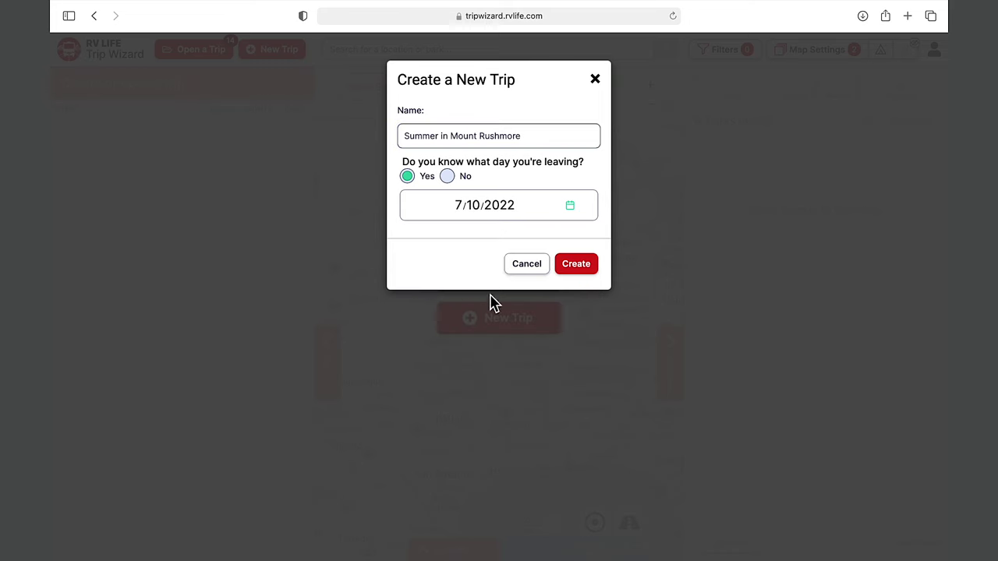
{"action": "left_click", "coordinate": [573, 267]}
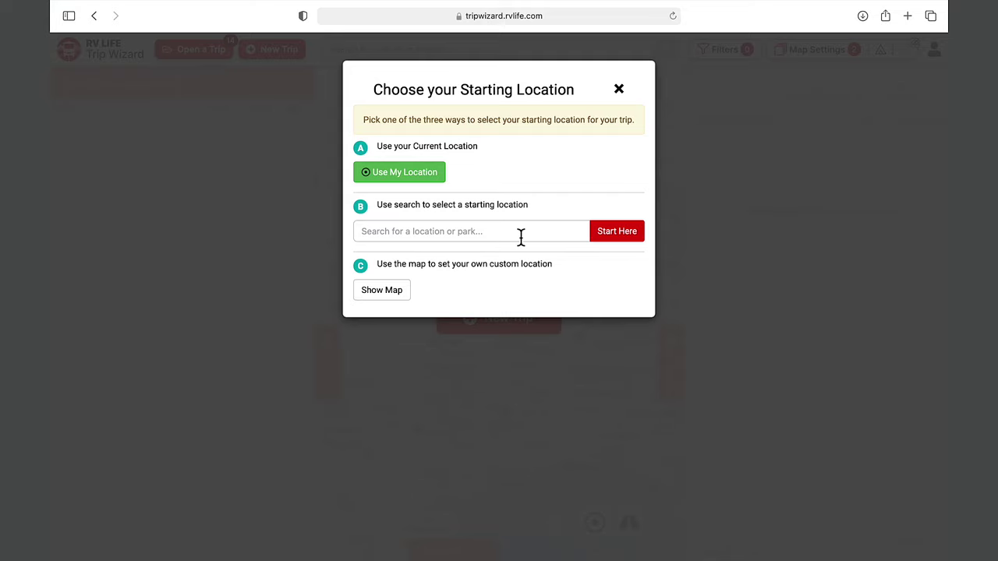
Set the starting location to Daytona Beach, FL, United States, and save the trip's Routing & Driving settings.
{"action": "type", "text": "Daytona Beach"}
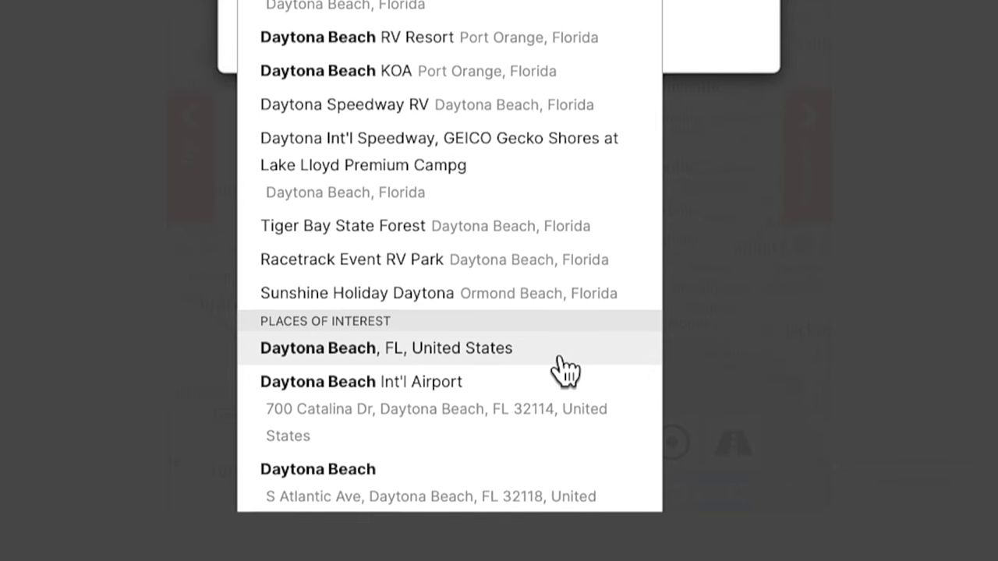
{"action": "left_click", "coordinate": [548, 460]}
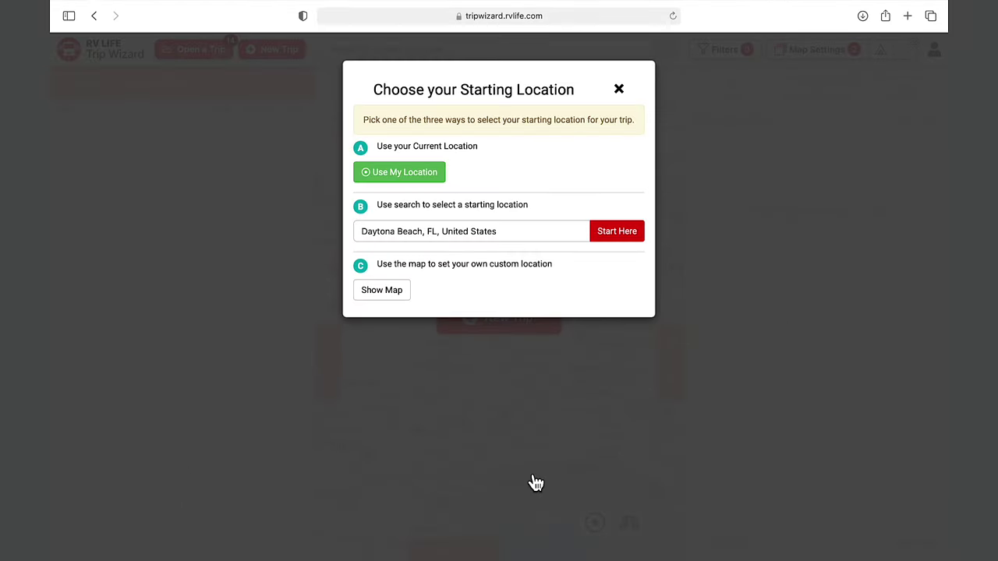
{"action": "left_click", "coordinate": [612, 238]}
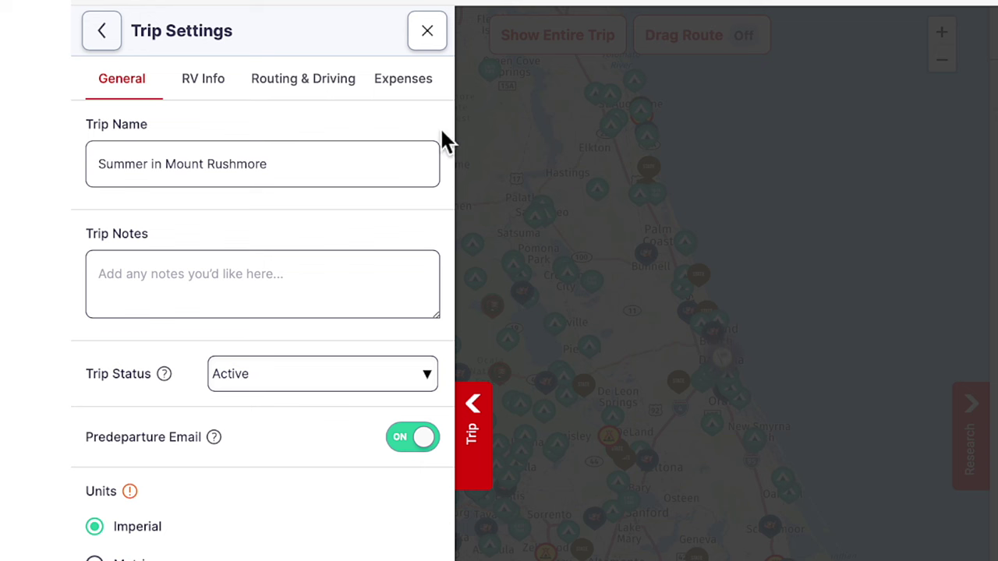
{"action": "left_click", "coordinate": [353, 84]}
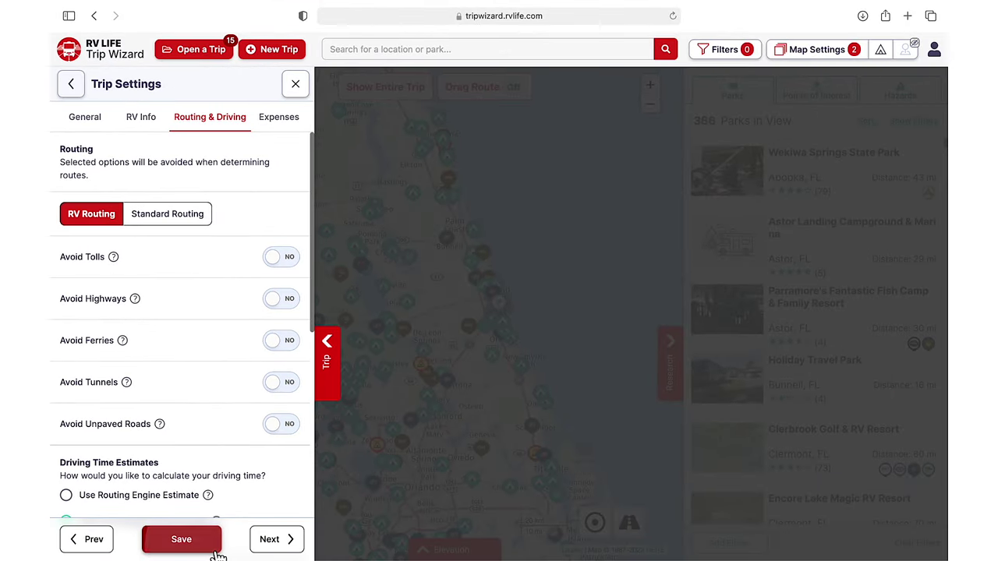
{"action": "left_click", "coordinate": [218, 551]}
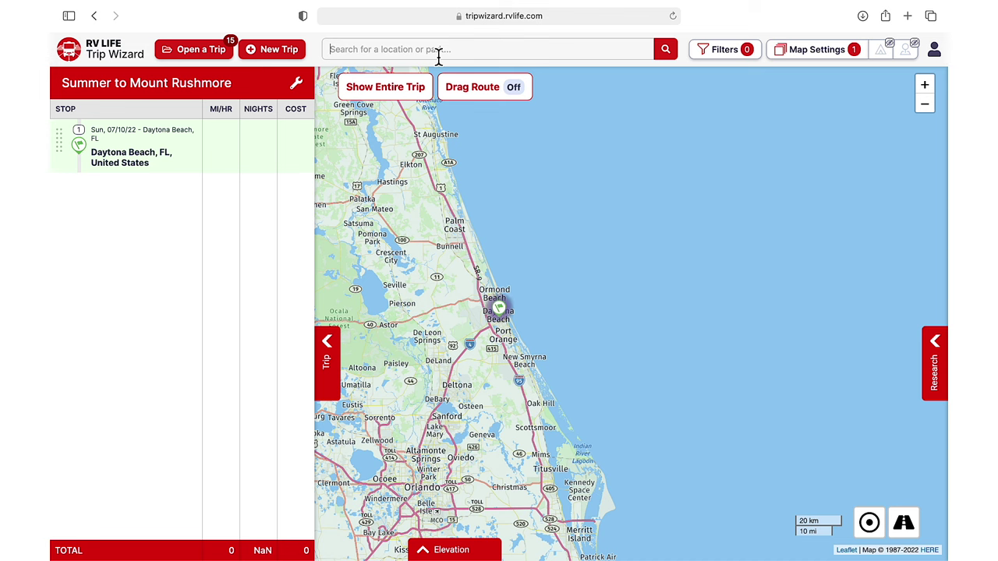
Search for Mount Rushmore and show the Mt Rushmore National Memorial and its surroundings on the map.
{"action": "left_click", "coordinate": [439, 53]}
{"action": "type", "text": "Mount Rus"}
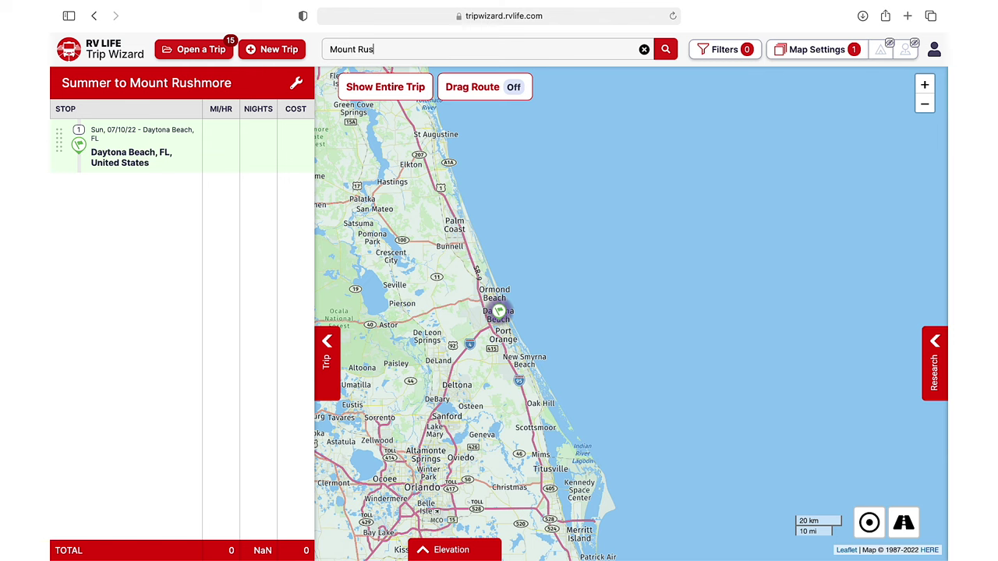
{"action": "type", "text": "hmore"}
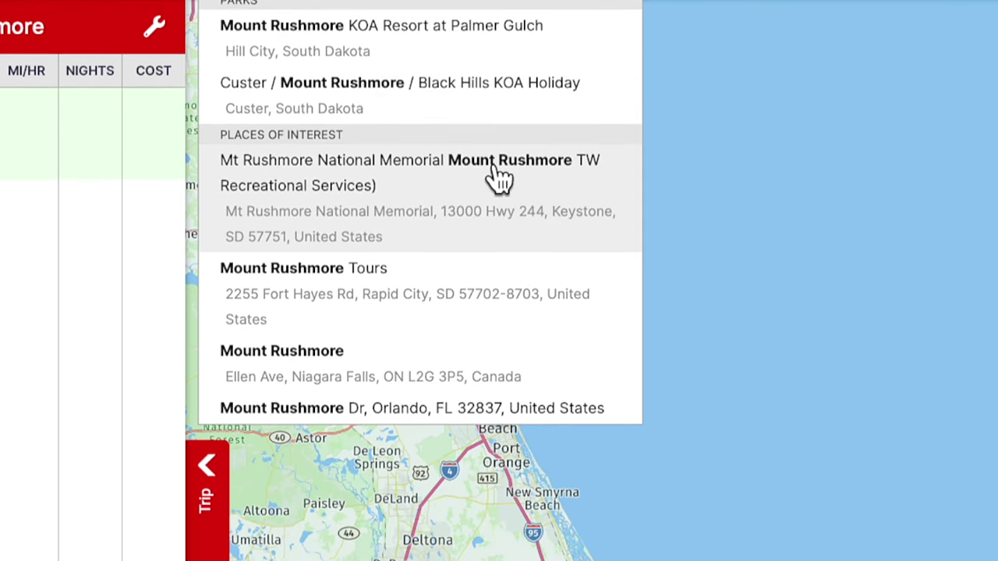
{"action": "left_click", "coordinate": [511, 133]}
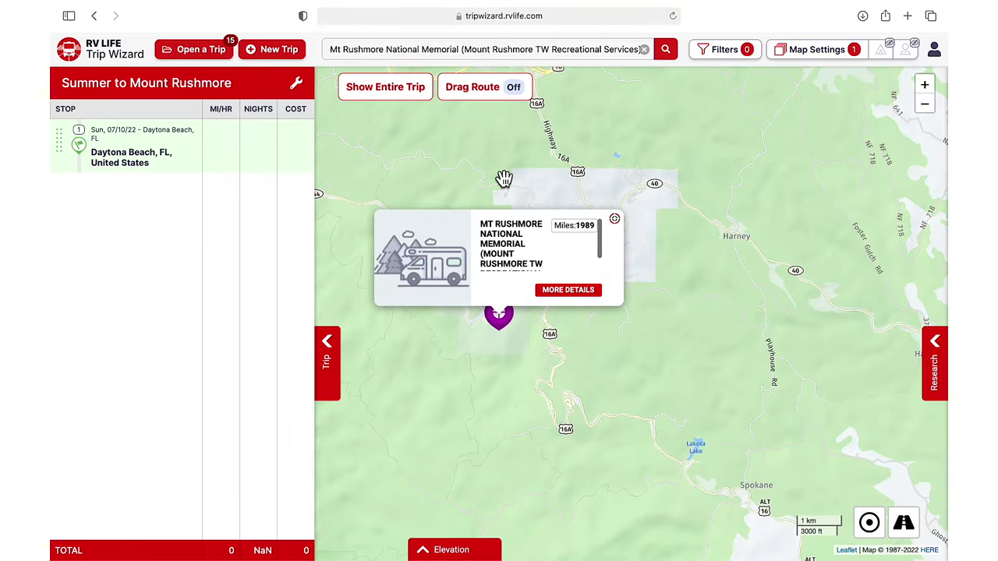
{"action": "left_click", "coordinate": [503, 178]}
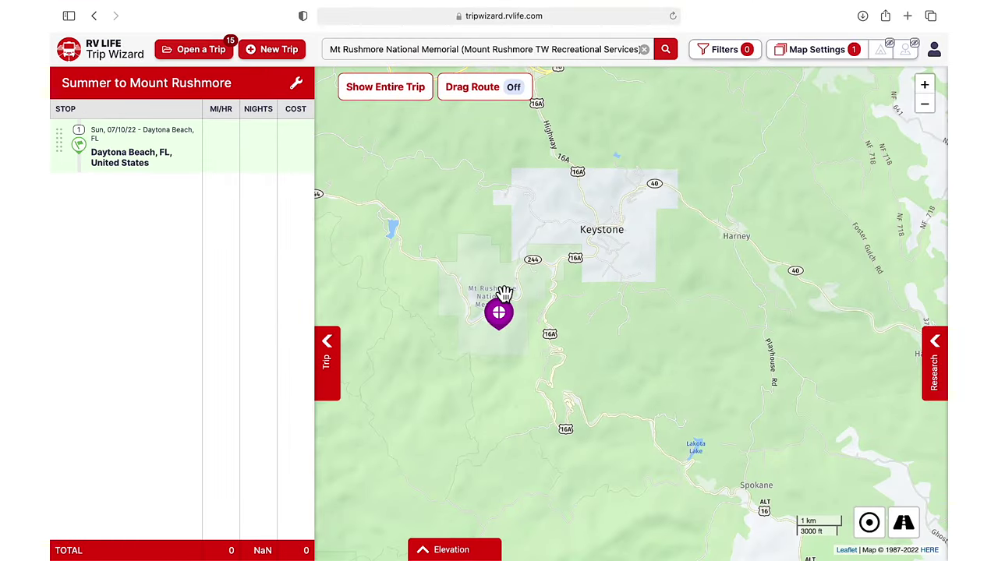
{"action": "scroll", "coordinate": [506, 295], "scroll_direction": "down", "scroll_amount": 3}
{"action": "left_click_drag", "start_coordinate": [479, 279], "coordinate": [571, 276]}
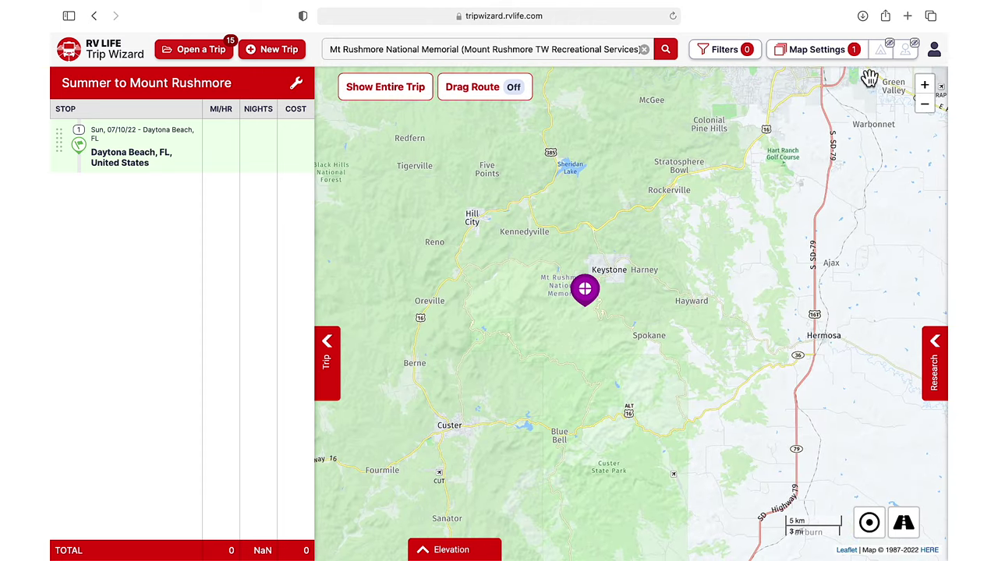
Show the campgrounds on the map and expand all filter groups for the parks in view.
{"action": "left_click", "coordinate": [893, 55]}
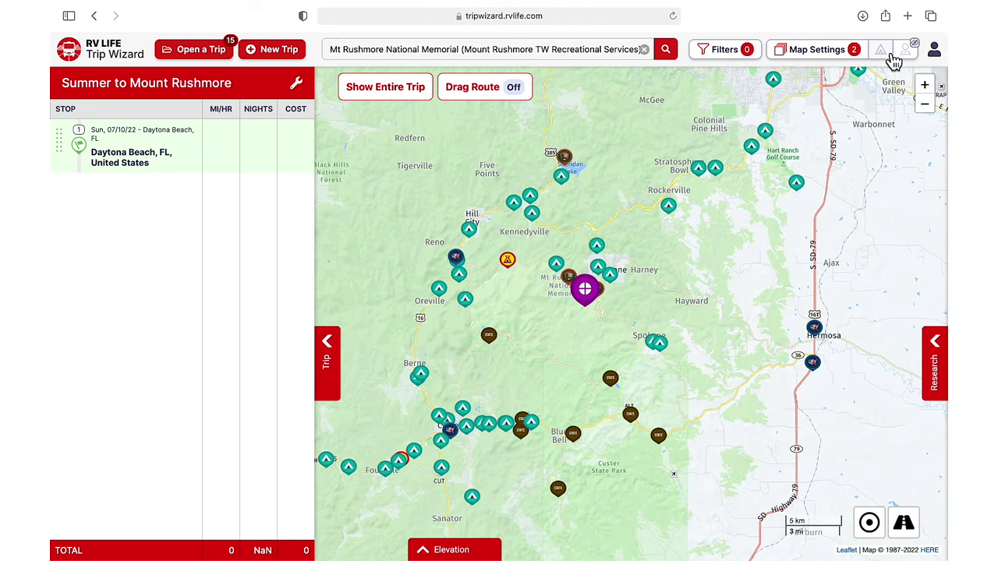
{"action": "left_click", "coordinate": [940, 362]}
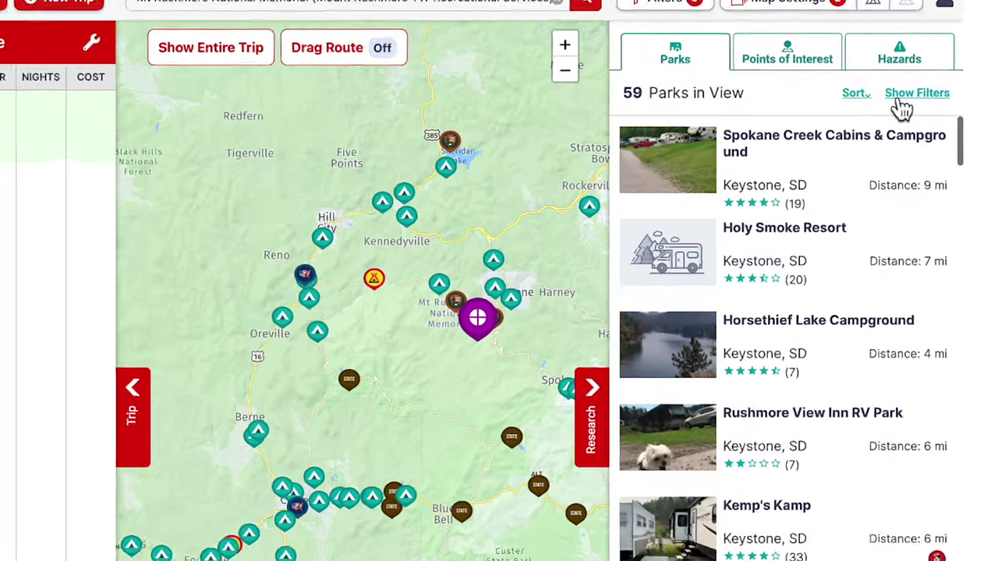
{"action": "left_click", "coordinate": [905, 98]}
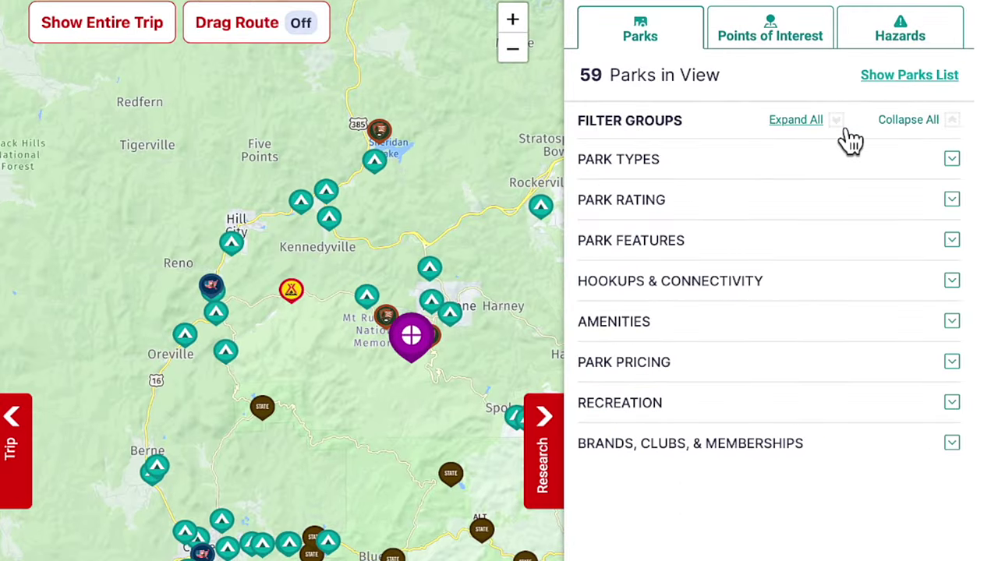
{"action": "left_click", "coordinate": [846, 131]}
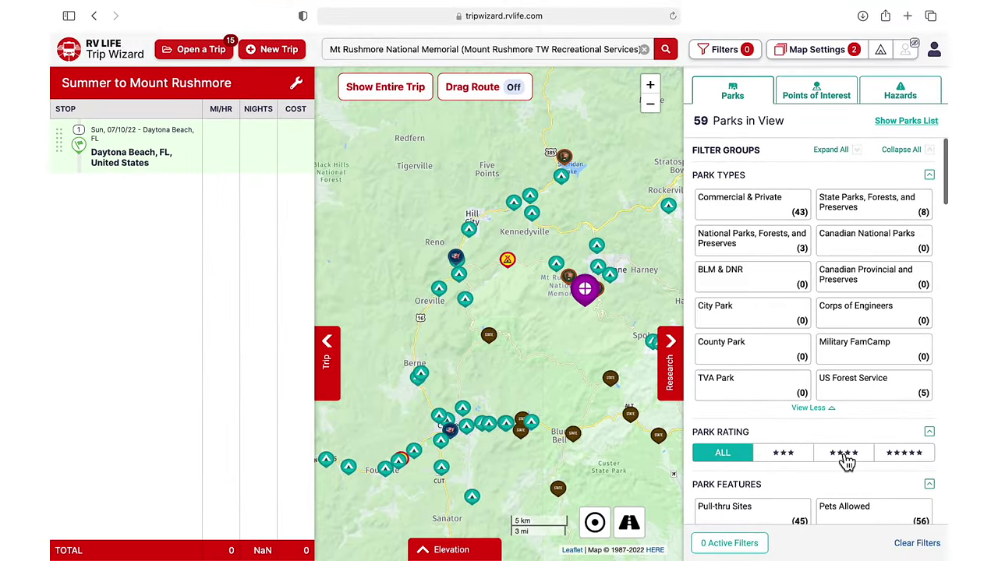
Filter the parks by four stars, Big Rig Access and Full Hookup.
{"action": "left_click", "coordinate": [845, 460]}
{"action": "scroll", "coordinate": [844, 461], "scroll_direction": "down", "scroll_amount": 2}
{"action": "left_click", "coordinate": [842, 463]}
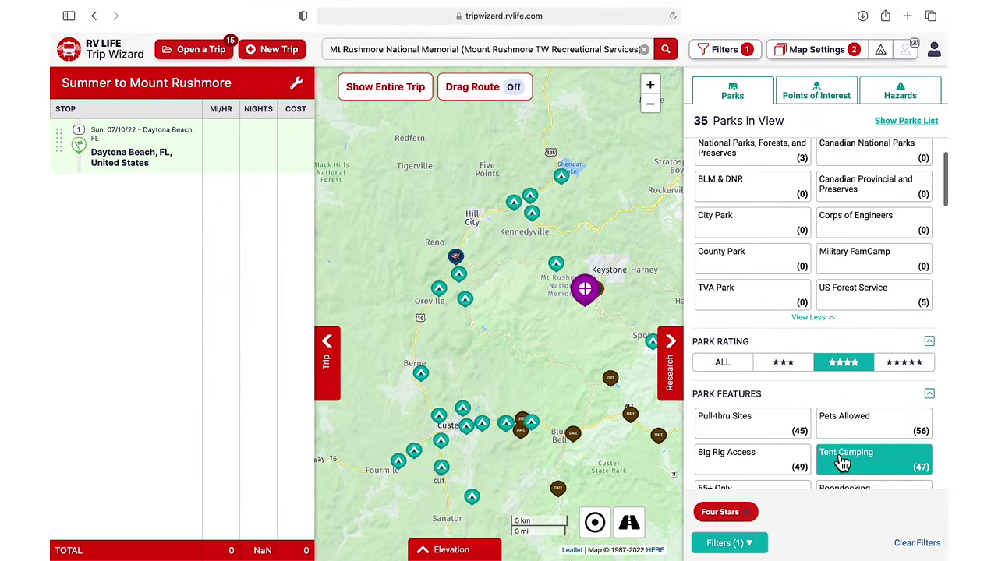
{"action": "left_click", "coordinate": [807, 466]}
{"action": "scroll", "coordinate": [816, 471], "scroll_direction": "down", "scroll_amount": 10}
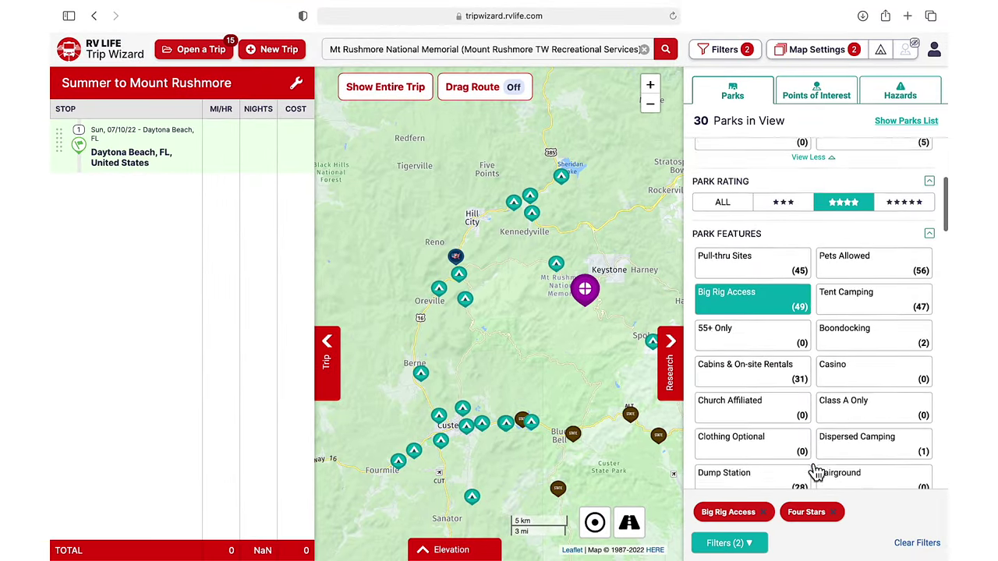
{"action": "left_click", "coordinate": [799, 400]}
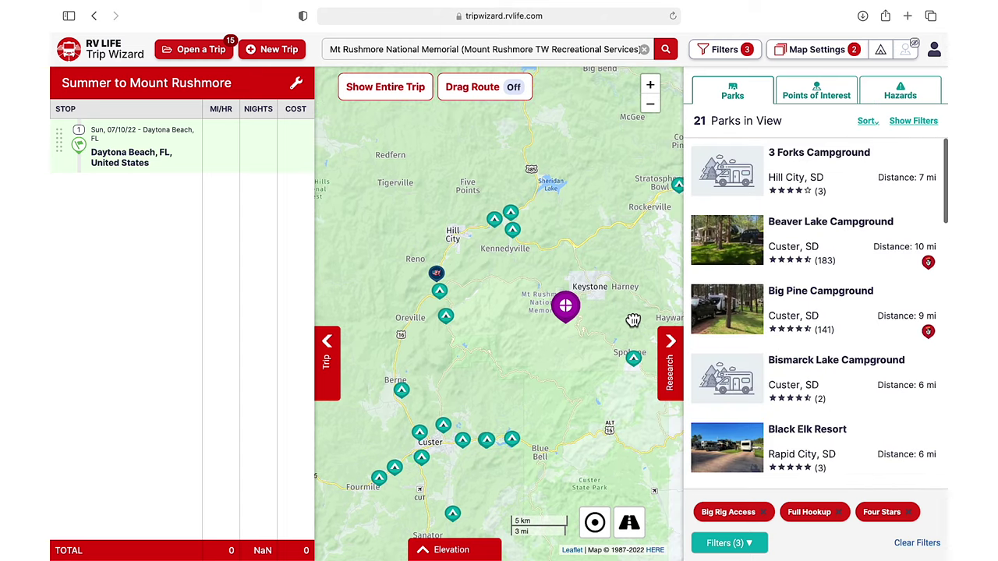
Add Creekside Mountain RV Park in Hill City, SD, as the last stop of the trip with a stay of 7 nights.
{"action": "left_click", "coordinate": [513, 230]}
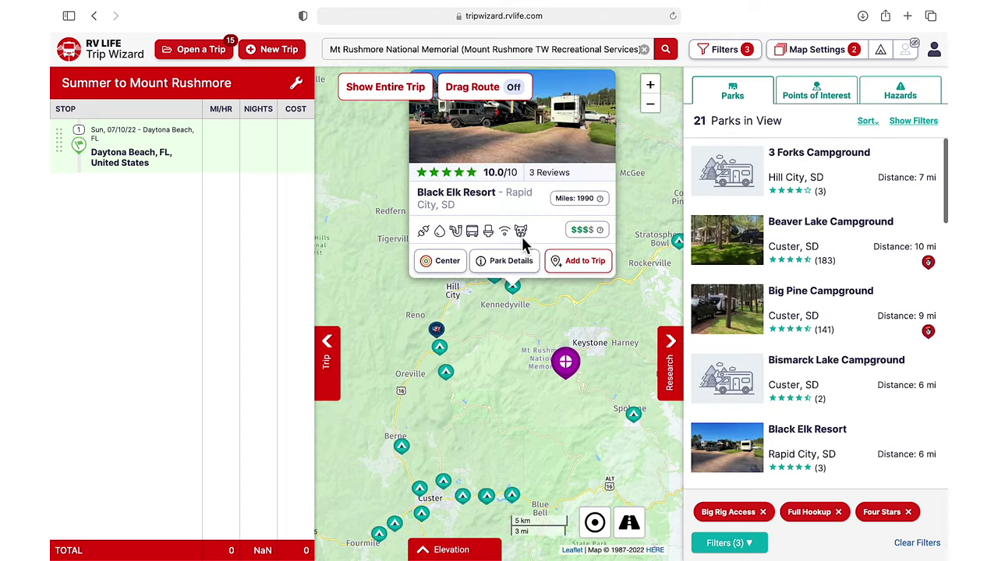
{"action": "left_click", "coordinate": [443, 348]}
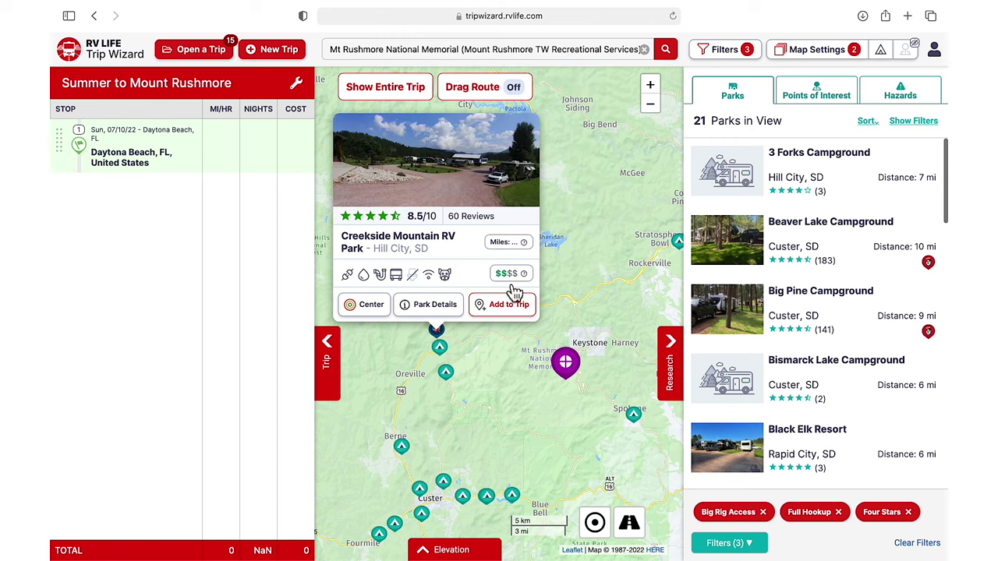
{"action": "left_click", "coordinate": [528, 310]}
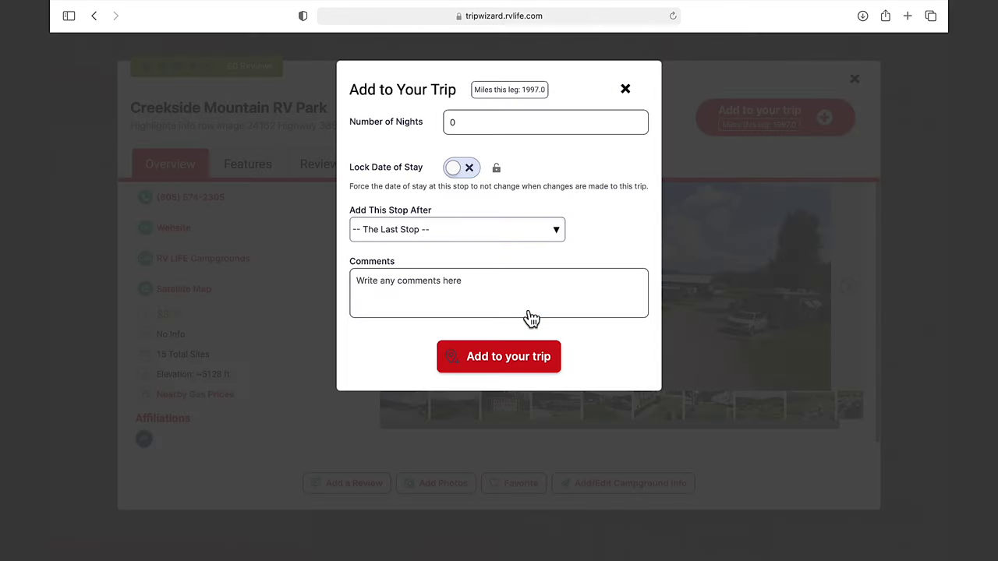
{"action": "left_click", "coordinate": [475, 131]}
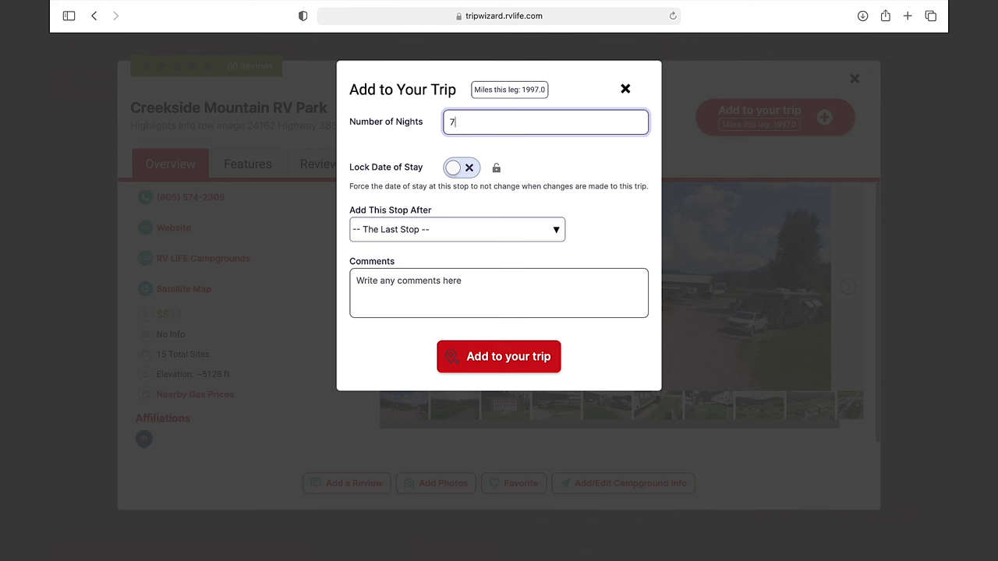
{"action": "type", "text": "7"}
{"action": "left_click", "coordinate": [513, 230]}
{"action": "key", "text": "Escape"}
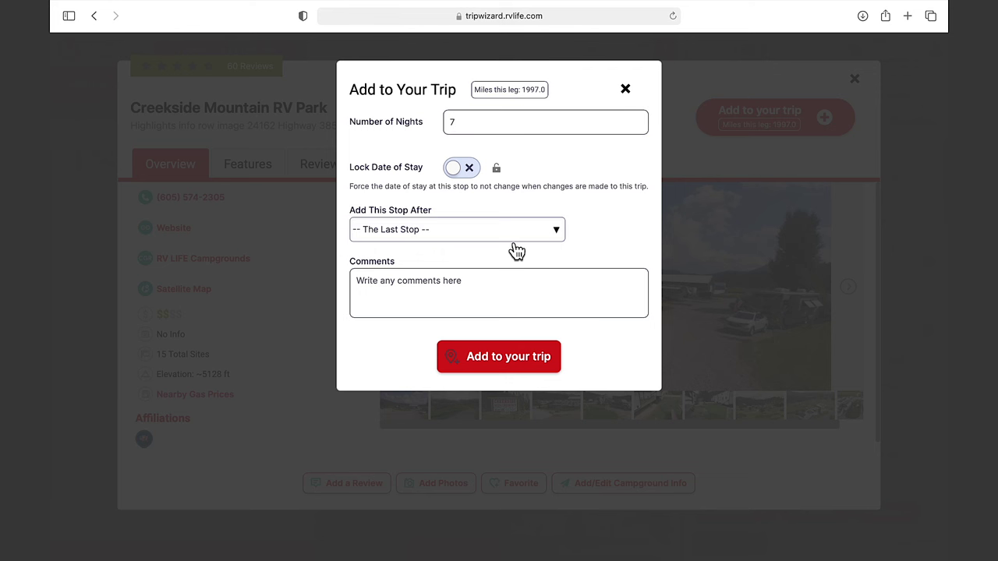
{"action": "left_click", "coordinate": [544, 379]}
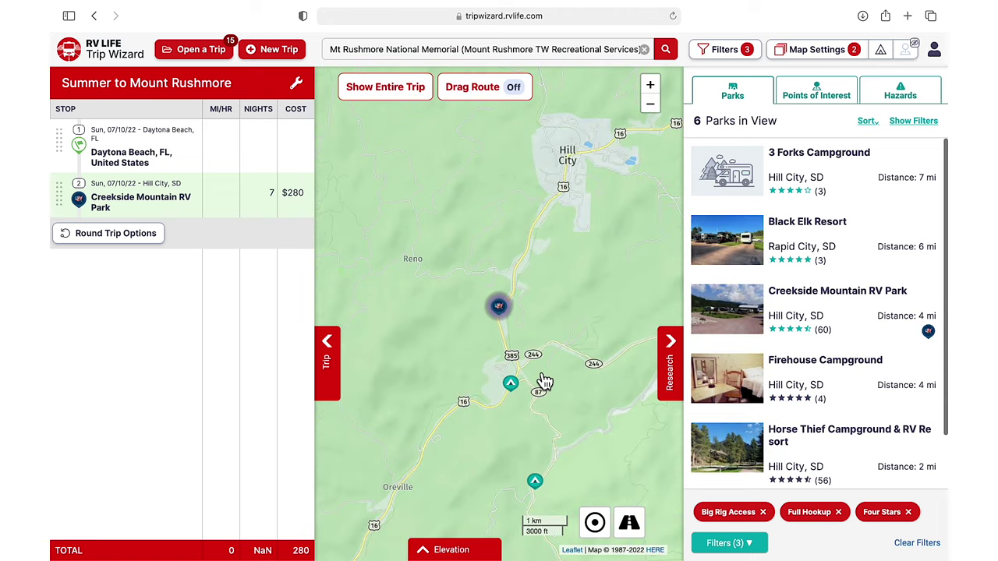
Collapse the research list, hide the campgrounds on the map and show the entire trip route.
{"action": "left_click", "coordinate": [664, 372]}
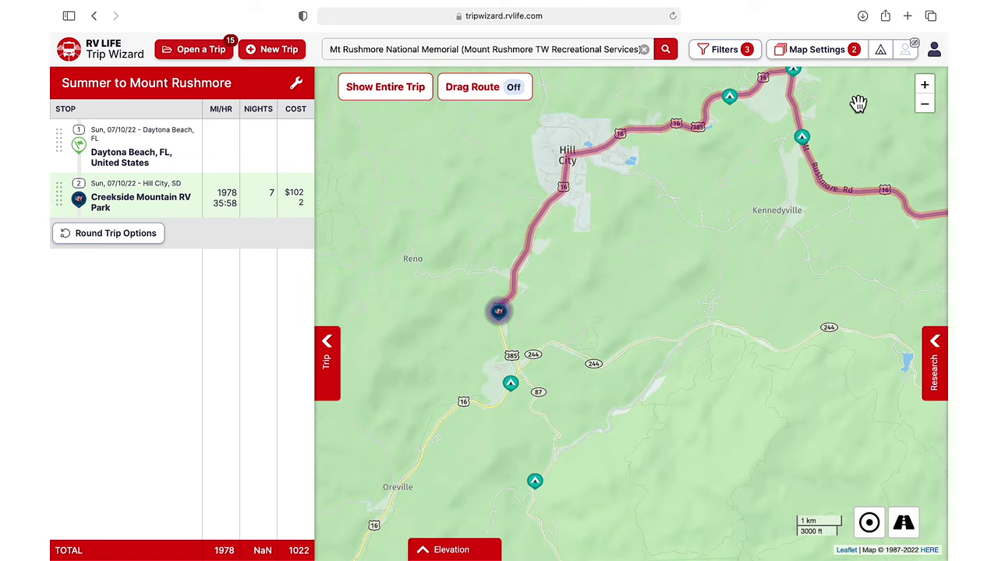
{"action": "left_click", "coordinate": [882, 64]}
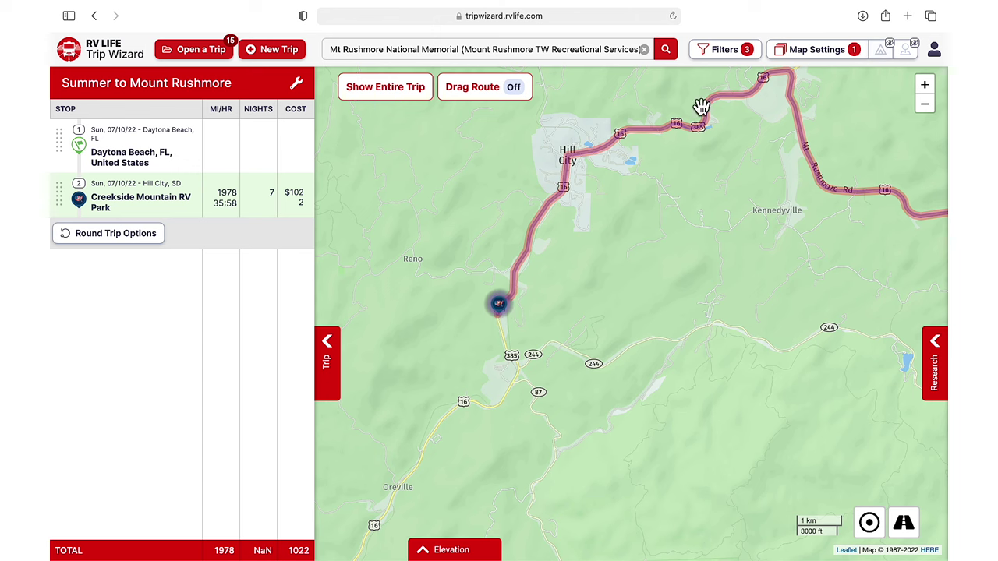
{"action": "left_click", "coordinate": [426, 97]}
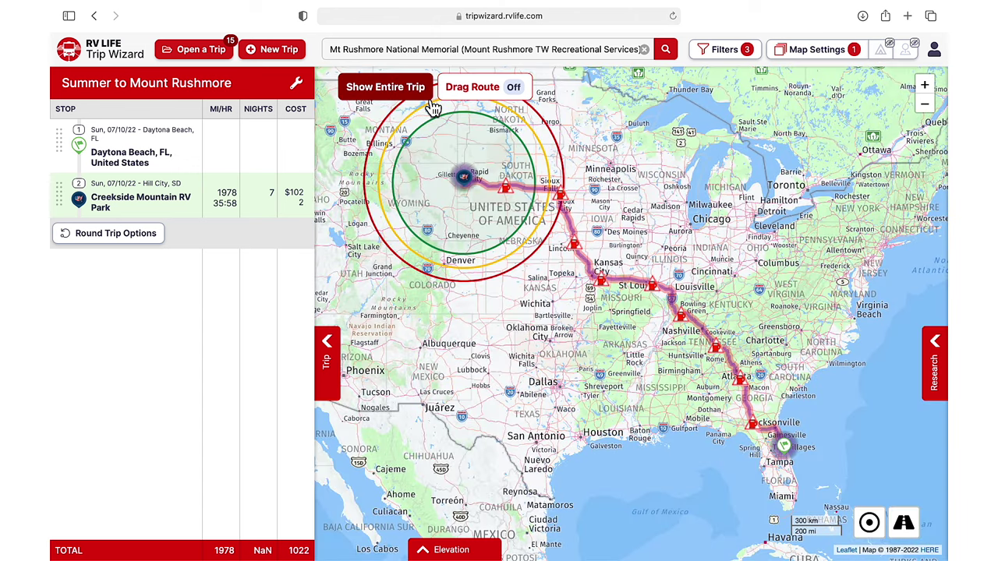
Focus the map on the Daytona Beach stop and switch the driving radius rings to Advanced Radius.
{"action": "left_click", "coordinate": [315, 168]}
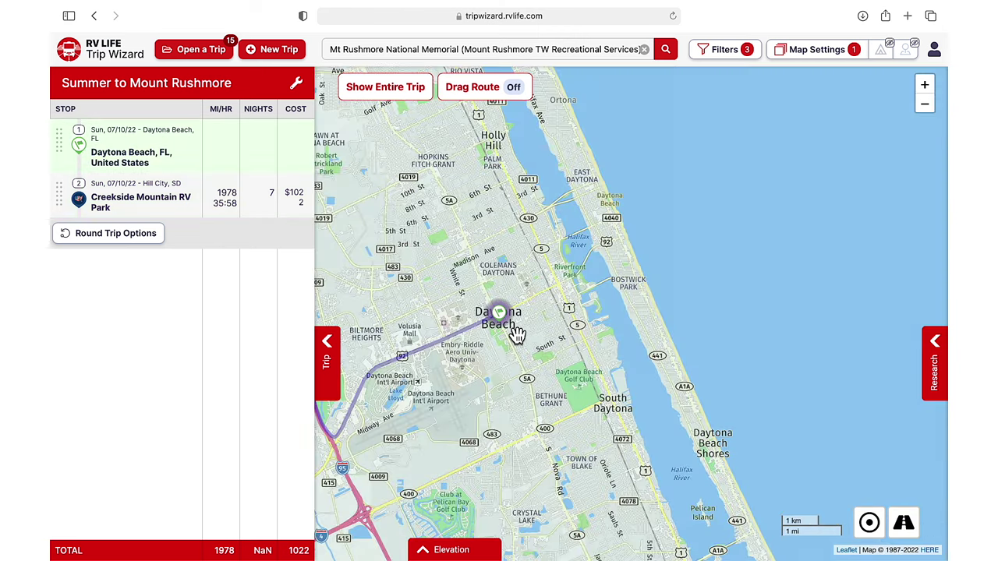
{"action": "scroll", "coordinate": [517, 334], "scroll_direction": "down", "scroll_amount": 10}
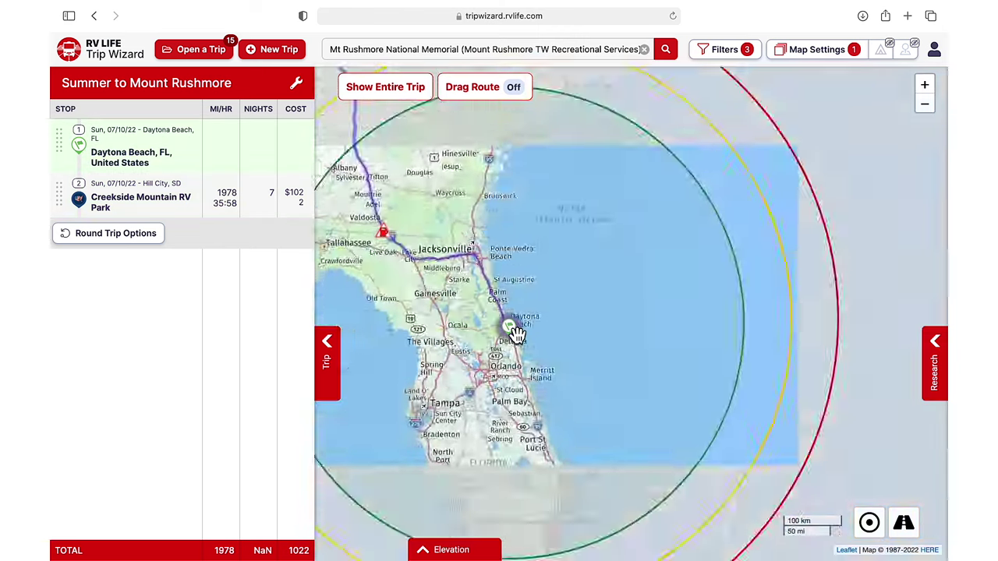
{"action": "left_click_drag", "start_coordinate": [517, 334], "coordinate": [620, 336]}
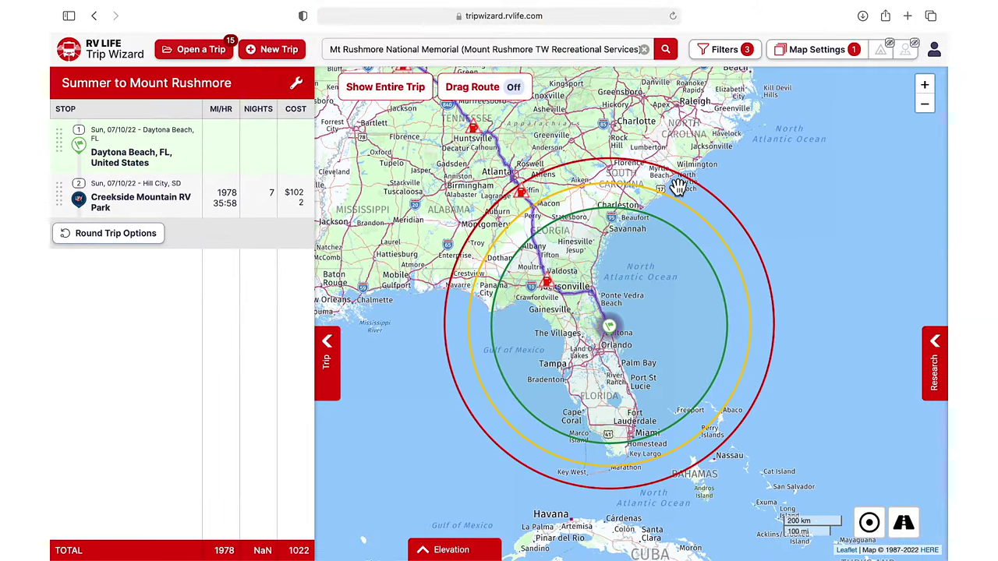
{"action": "left_click", "coordinate": [808, 63]}
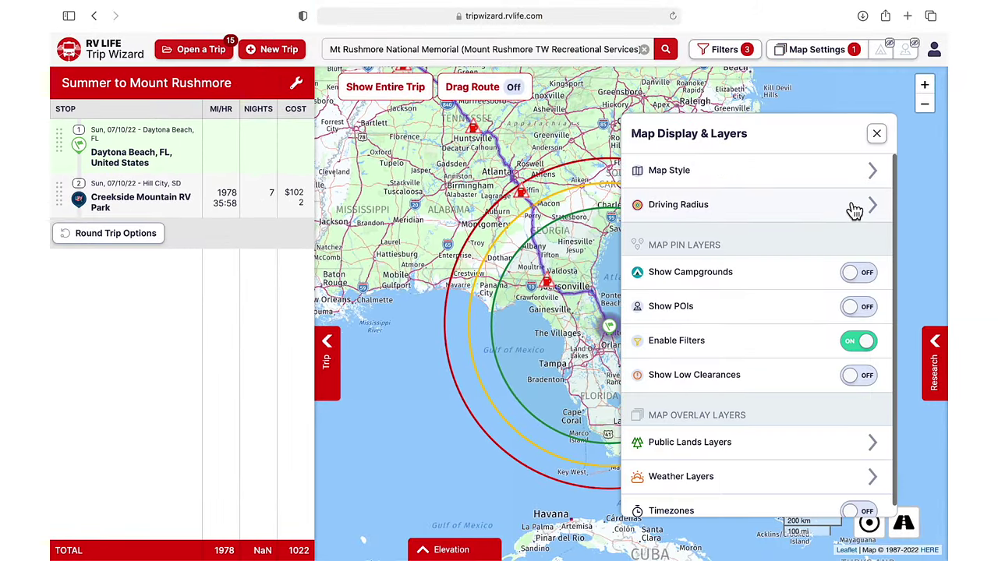
{"action": "left_click", "coordinate": [855, 207]}
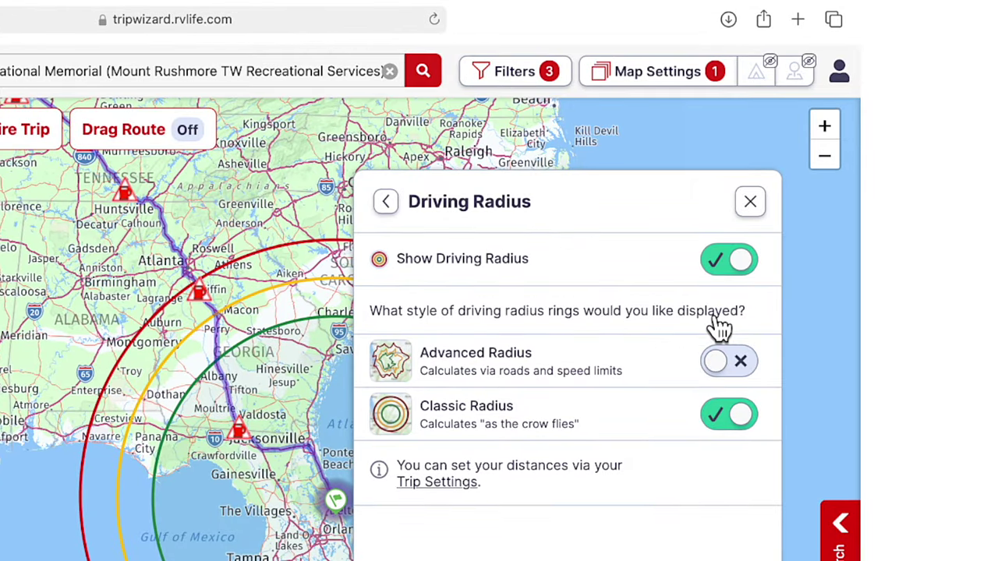
{"action": "left_click", "coordinate": [733, 364]}
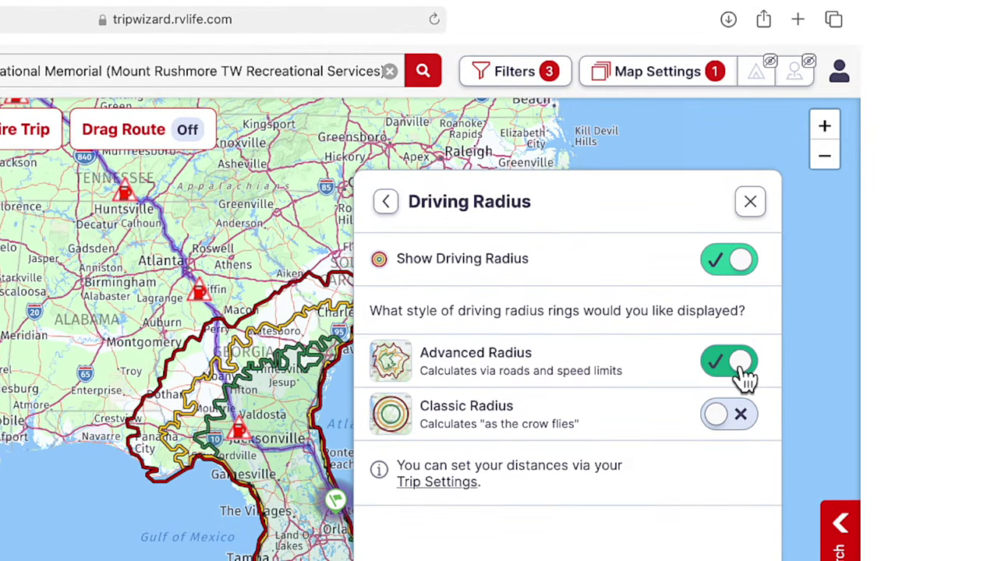
{"action": "left_click", "coordinate": [752, 204]}
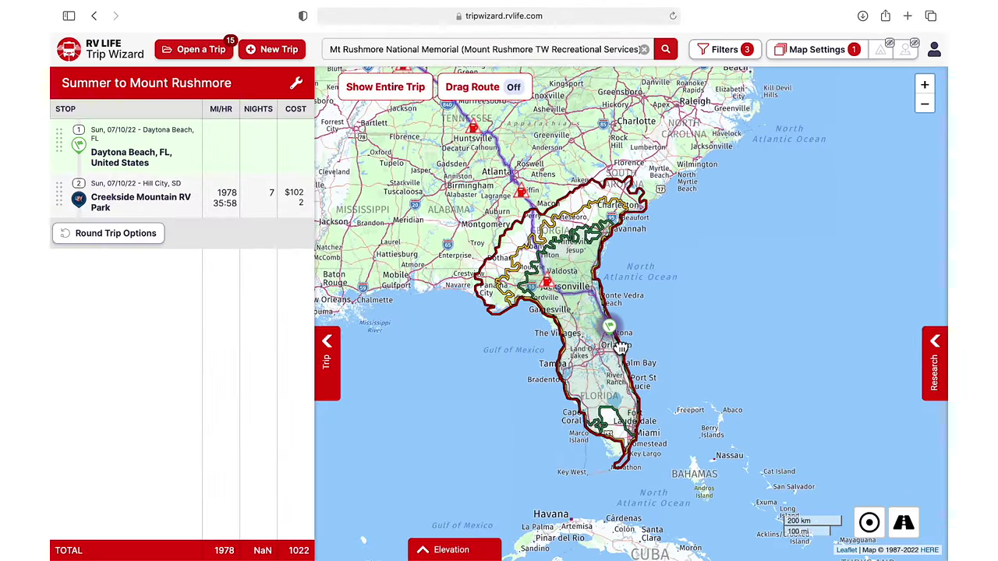
Show the campgrounds along the route and add Reed Bingham State Park for 3 nights after the Daytona Beach stop.
{"action": "left_click_drag", "start_coordinate": [621, 347], "coordinate": [588, 350]}
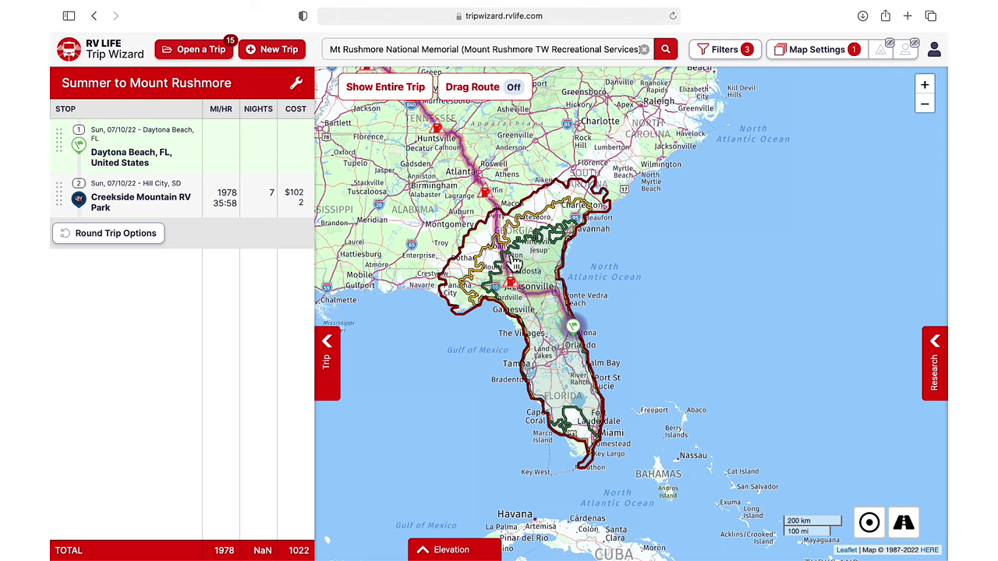
{"action": "scroll", "coordinate": [513, 269], "scroll_direction": "up", "scroll_amount": 5}
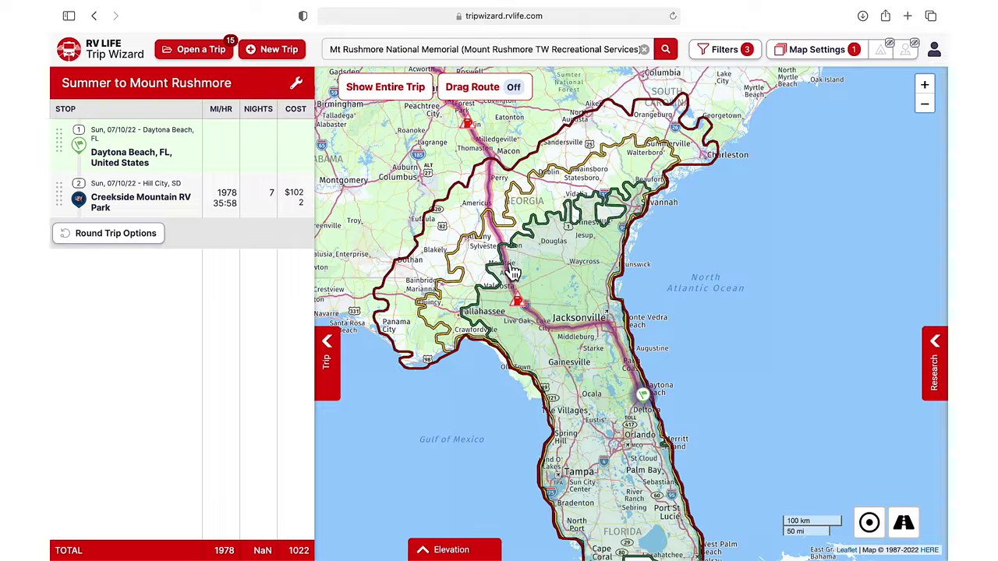
{"action": "left_click_drag", "start_coordinate": [532, 269], "coordinate": [548, 274]}
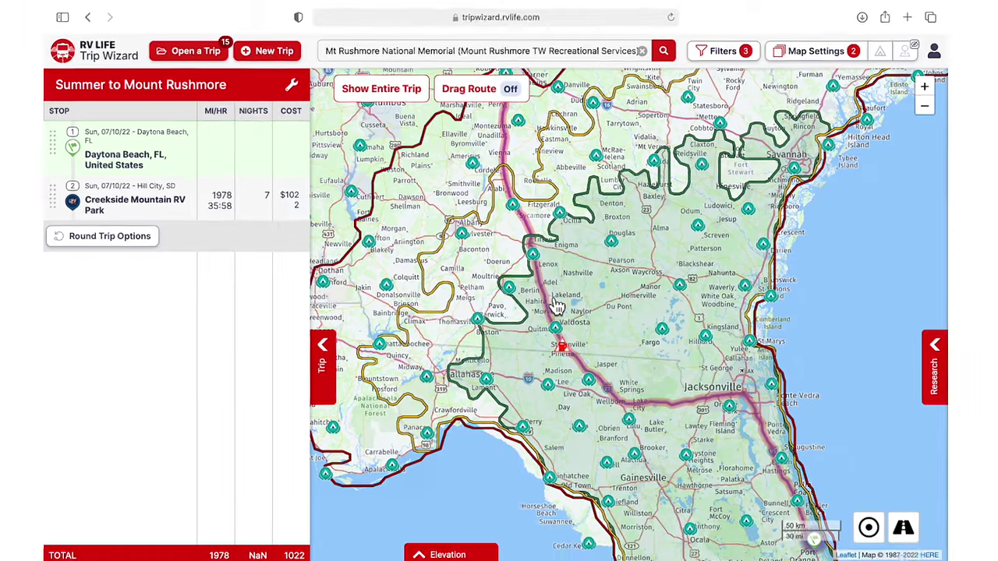
{"action": "scroll", "coordinate": [387, 510], "scroll_direction": "up", "scroll_amount": 3}
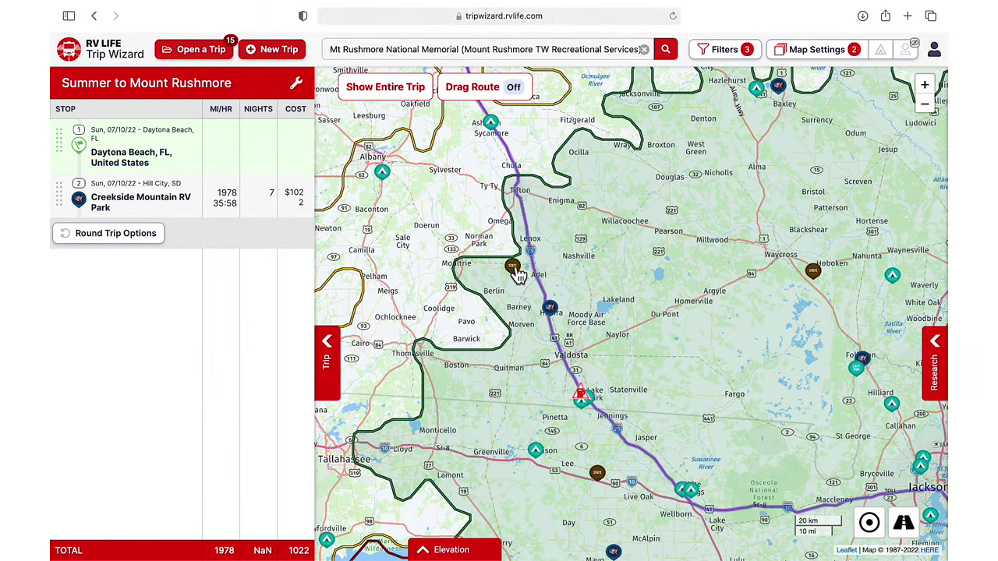
{"action": "left_click", "coordinate": [512, 267]}
{"action": "left_click", "coordinate": [559, 266]}
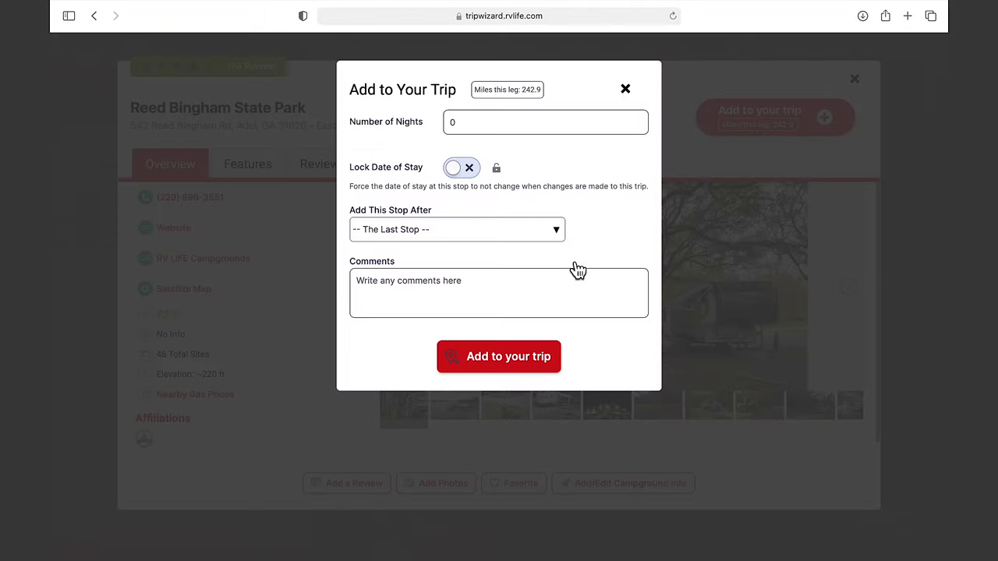
{"action": "left_click", "coordinate": [491, 126]}
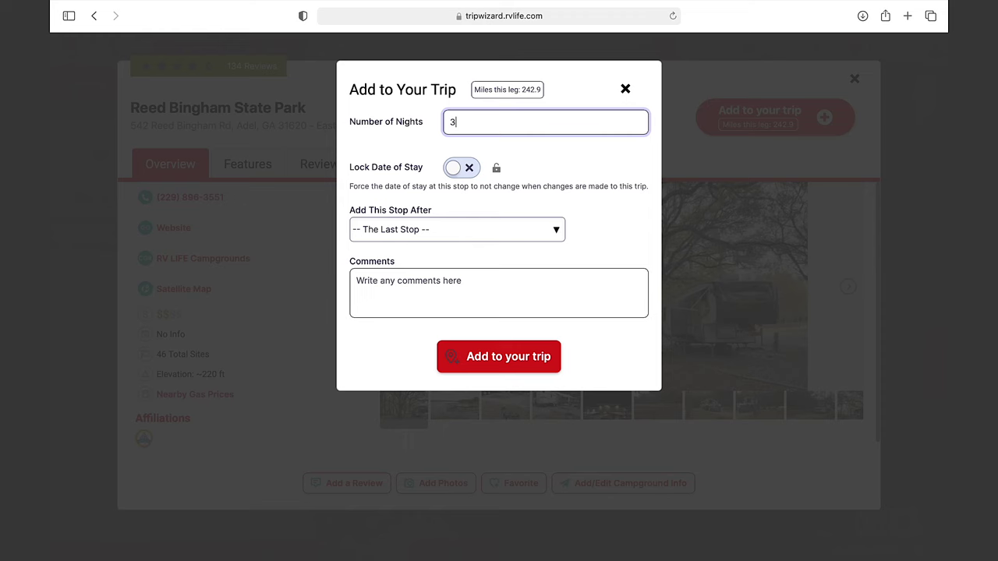
{"action": "left_click", "coordinate": [492, 222]}
{"action": "left_click", "coordinate": [494, 242]}
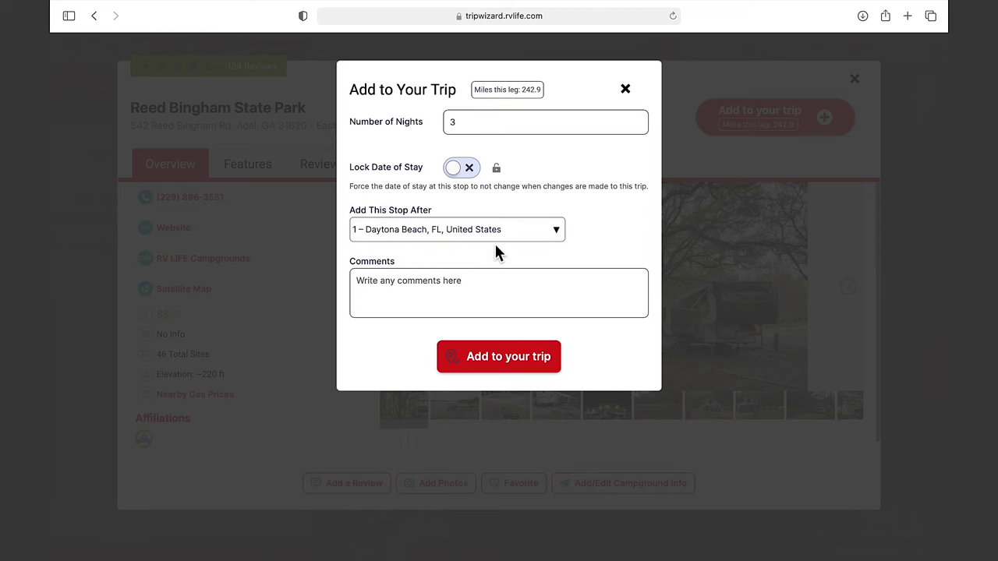
{"action": "left_click", "coordinate": [525, 367]}
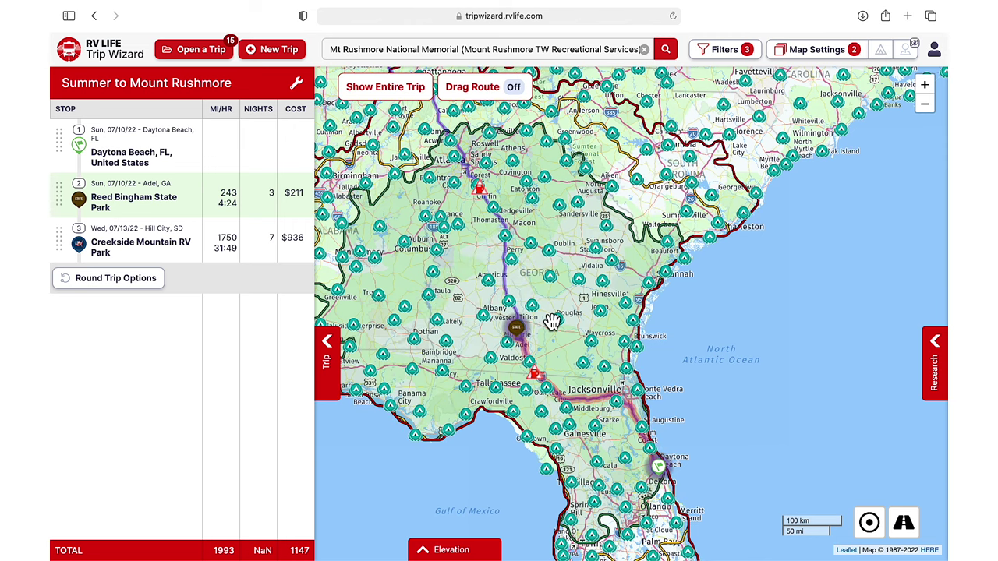
Add Harvest Moon RV Park in Adairsville, GA, for 2 nights after the Reed Bingham State Park stop.
{"action": "left_click_drag", "start_coordinate": [518, 326], "coordinate": [580, 380]}
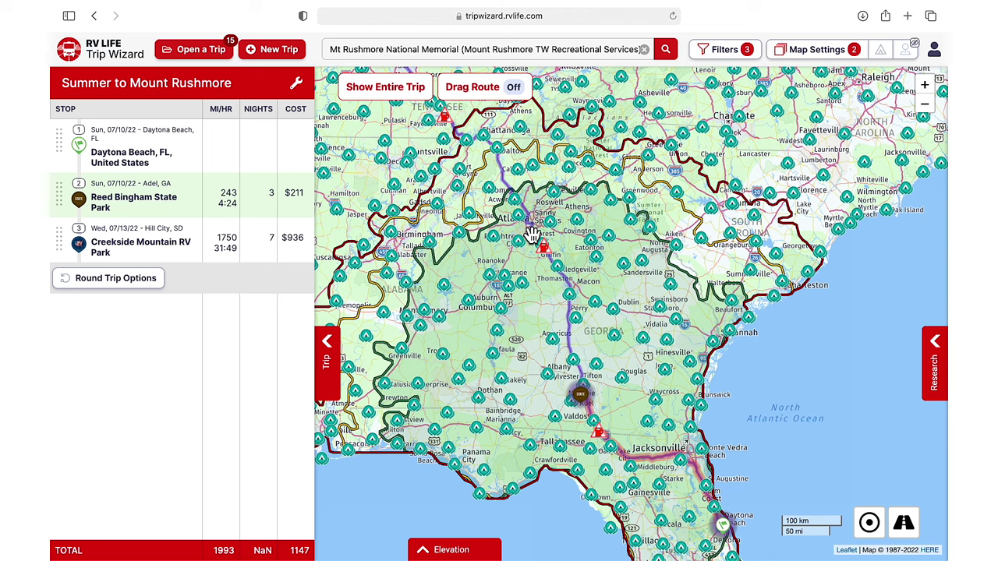
{"action": "scroll", "coordinate": [533, 234], "scroll_direction": "up", "scroll_amount": 4}
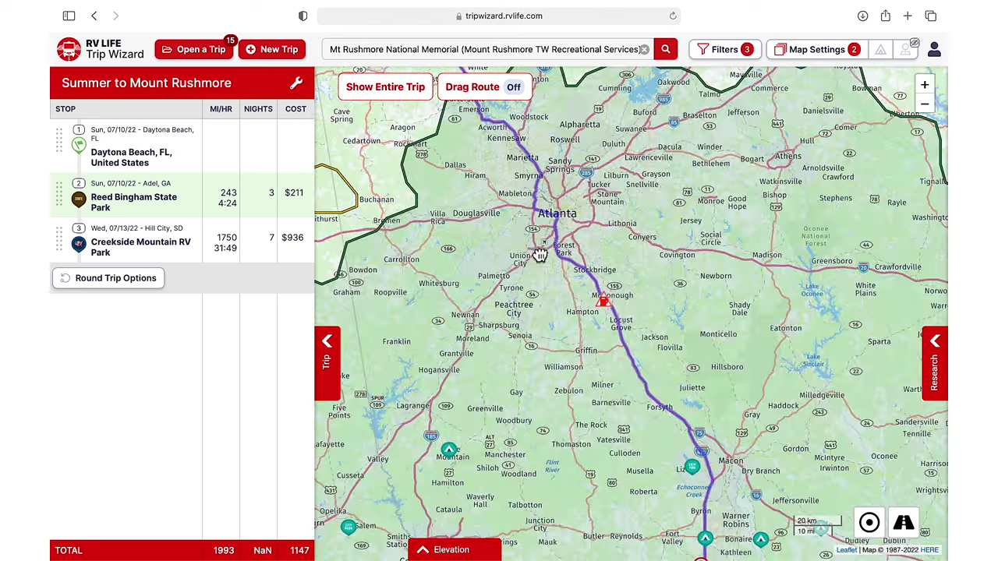
{"action": "left_click_drag", "start_coordinate": [540, 255], "coordinate": [558, 401]}
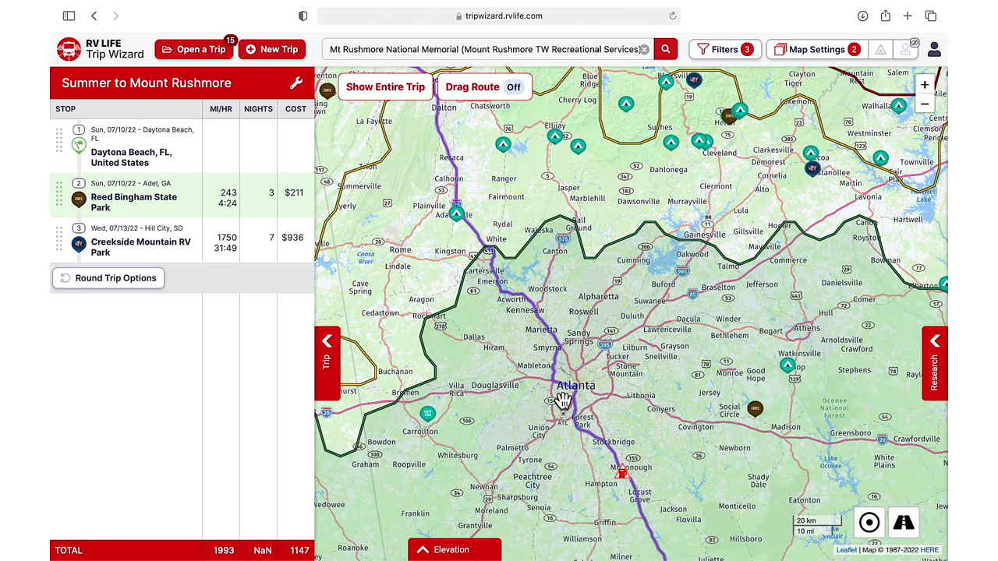
{"action": "left_click_drag", "start_coordinate": [530, 327], "coordinate": [541, 361]}
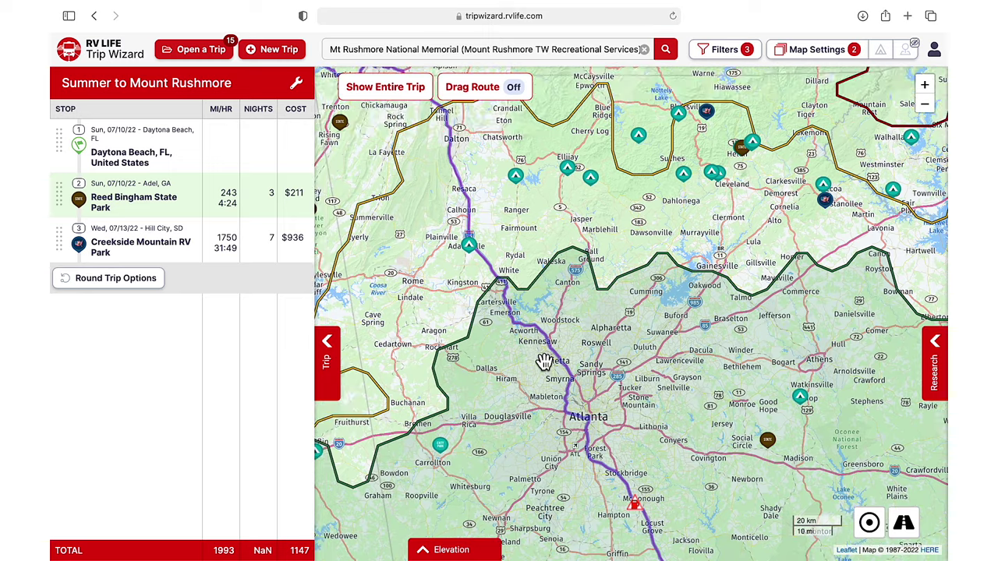
{"action": "left_click", "coordinate": [476, 258]}
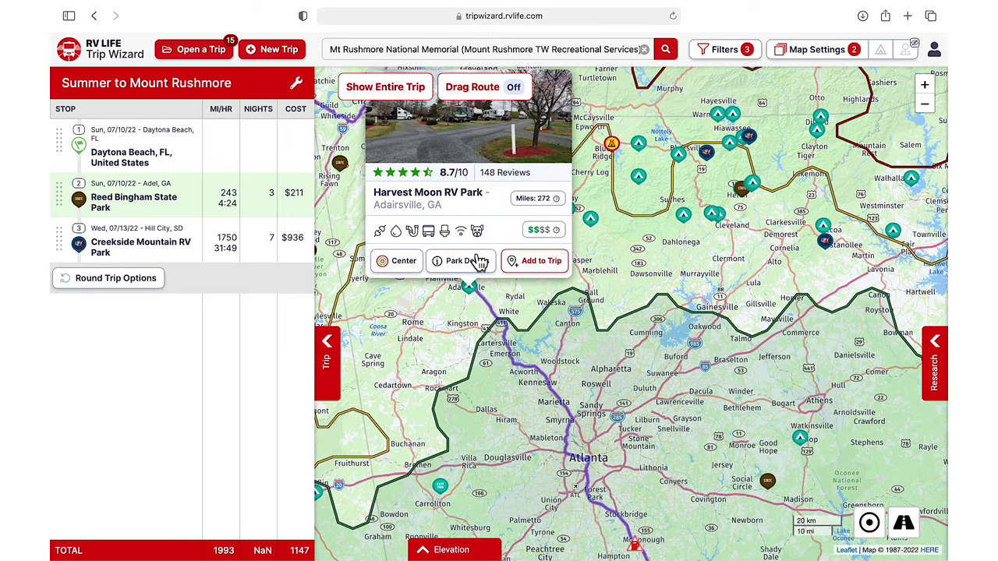
{"action": "left_click", "coordinate": [530, 273]}
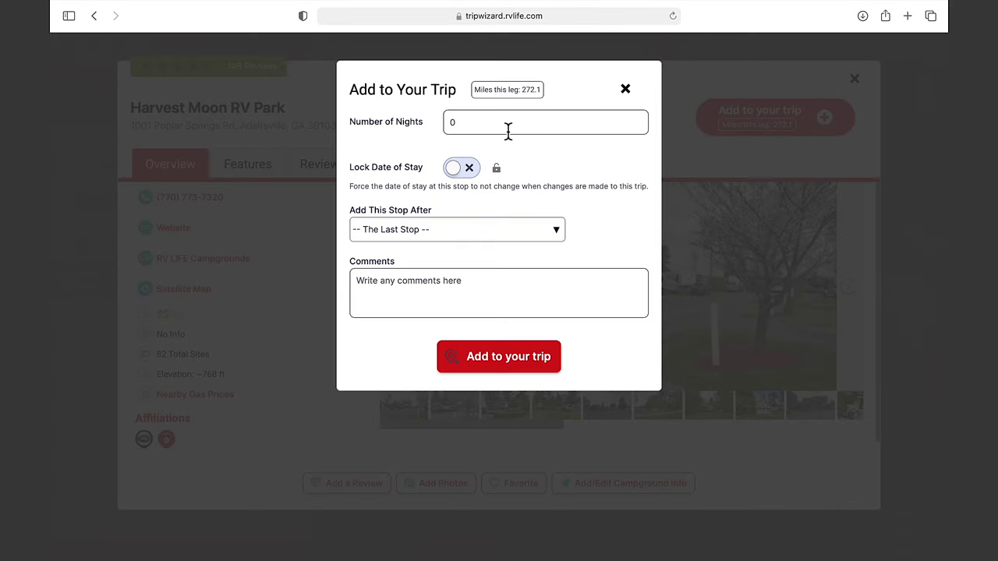
{"action": "left_click", "coordinate": [528, 228]}
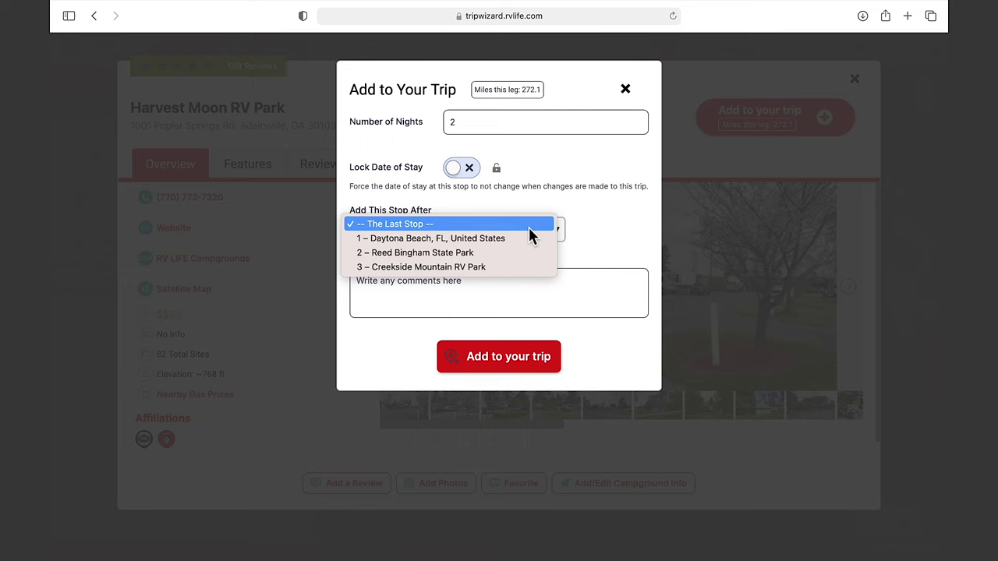
{"action": "left_click", "coordinate": [529, 251]}
{"action": "left_click", "coordinate": [507, 357]}
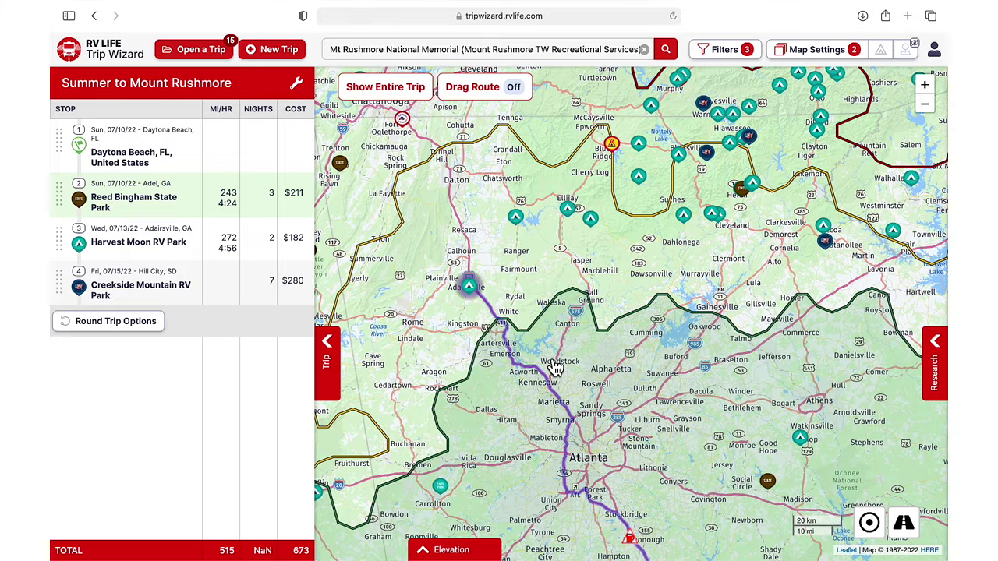
Enable Drag Route and reroute the leg to Harvest Moon RV Park from Atlanta's western bypass through the city centre.
{"action": "scroll", "coordinate": [507, 332], "scroll_direction": "down", "scroll_amount": 5}
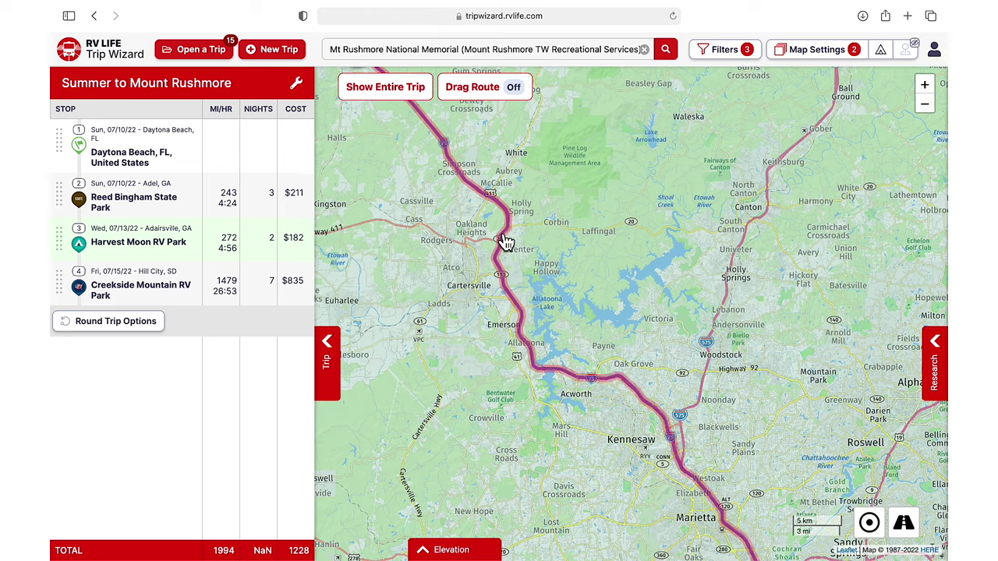
{"action": "left_click_drag", "start_coordinate": [606, 390], "coordinate": [492, 123]}
{"action": "left_click_drag", "start_coordinate": [750, 405], "coordinate": [644, 238]}
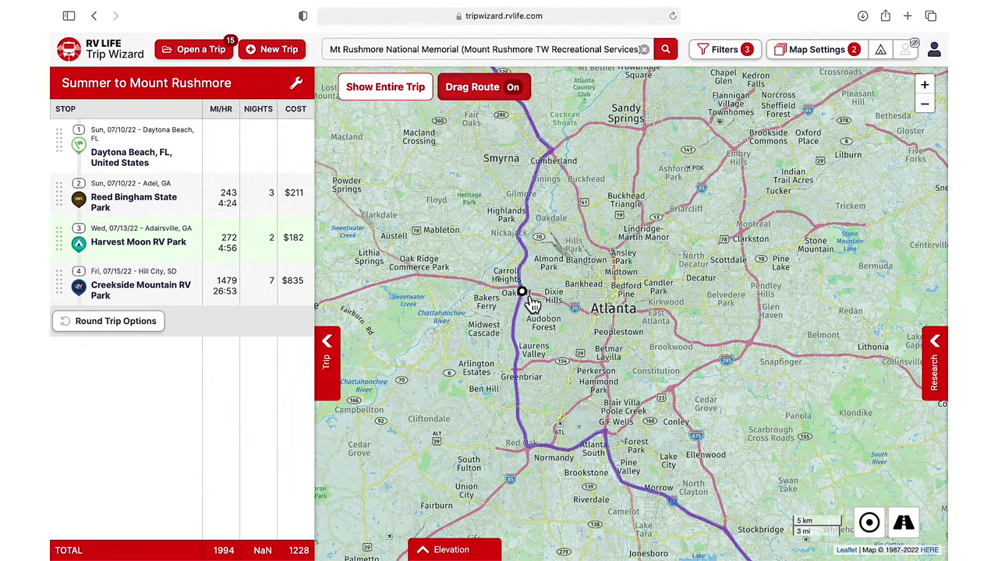
{"action": "left_click_drag", "start_coordinate": [522, 292], "coordinate": [615, 271]}
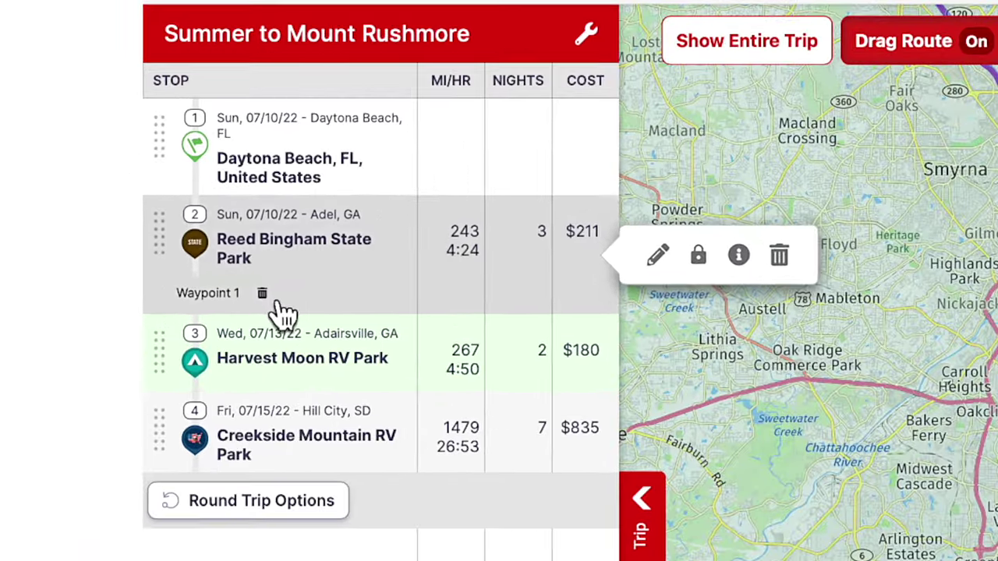
Delete Waypoint 1 from the leg between Reed Bingham State Park and Harvest Moon RV Park and switch Drag Route off.
{"action": "left_click", "coordinate": [116, 227]}
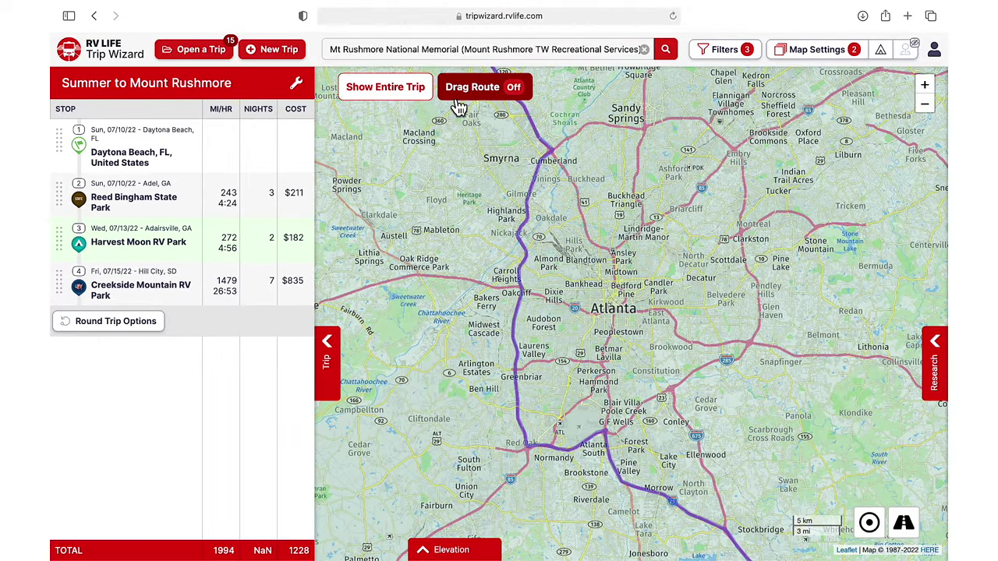
Bring the route around Nashville into view and clear all active park filters in the research options.
{"action": "scroll", "coordinate": [461, 239], "scroll_direction": "down", "scroll_amount": 4}
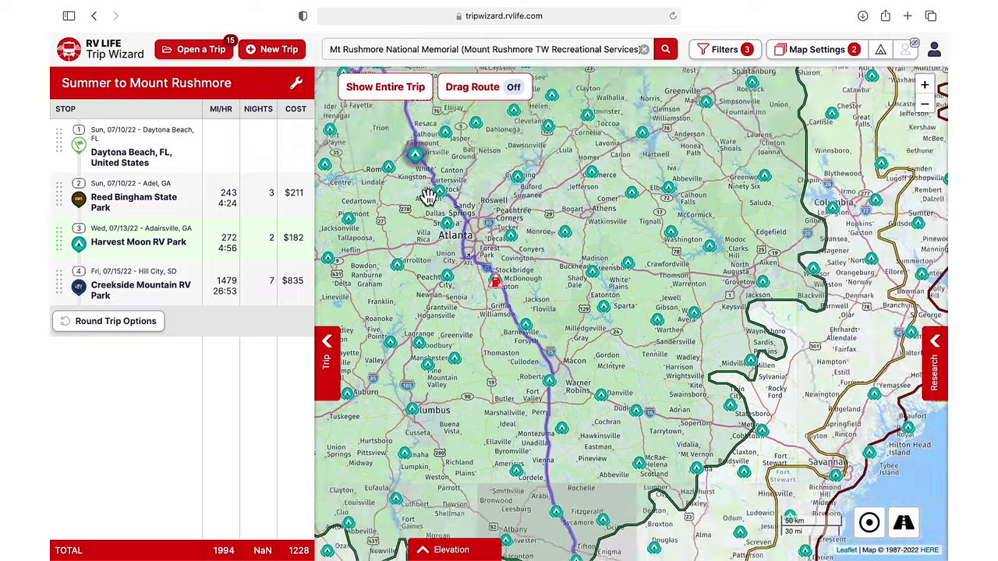
{"action": "left_click_drag", "start_coordinate": [429, 195], "coordinate": [542, 335]}
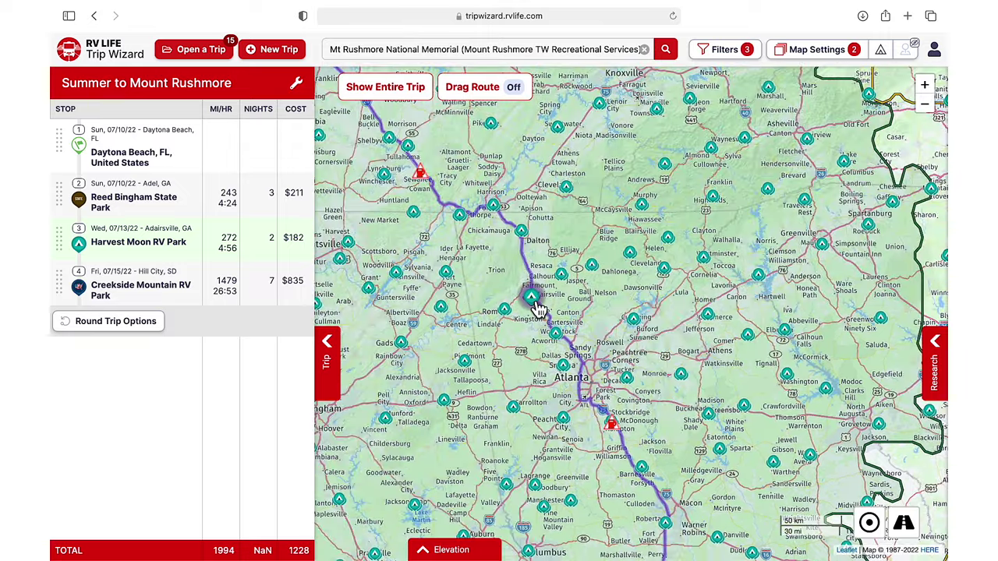
{"action": "scroll", "coordinate": [538, 308], "scroll_direction": "down", "scroll_amount": 2}
{"action": "left_click_drag", "start_coordinate": [464, 234], "coordinate": [492, 265]}
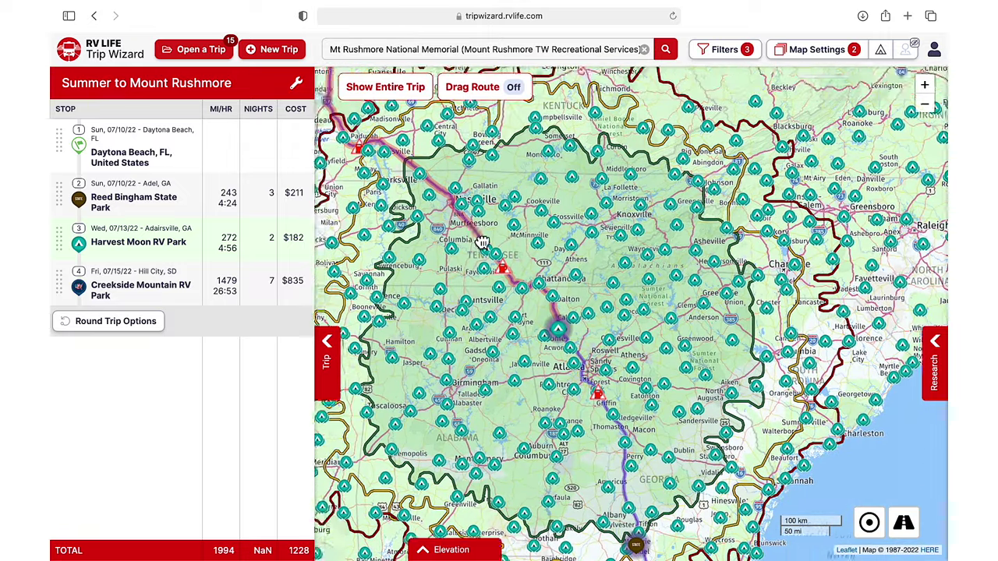
{"action": "scroll", "coordinate": [499, 265], "scroll_direction": "up", "scroll_amount": 2}
{"action": "scroll", "coordinate": [517, 265], "scroll_direction": "up", "scroll_amount": 2}
{"action": "scroll", "coordinate": [516, 265], "scroll_direction": "up", "scroll_amount": 1}
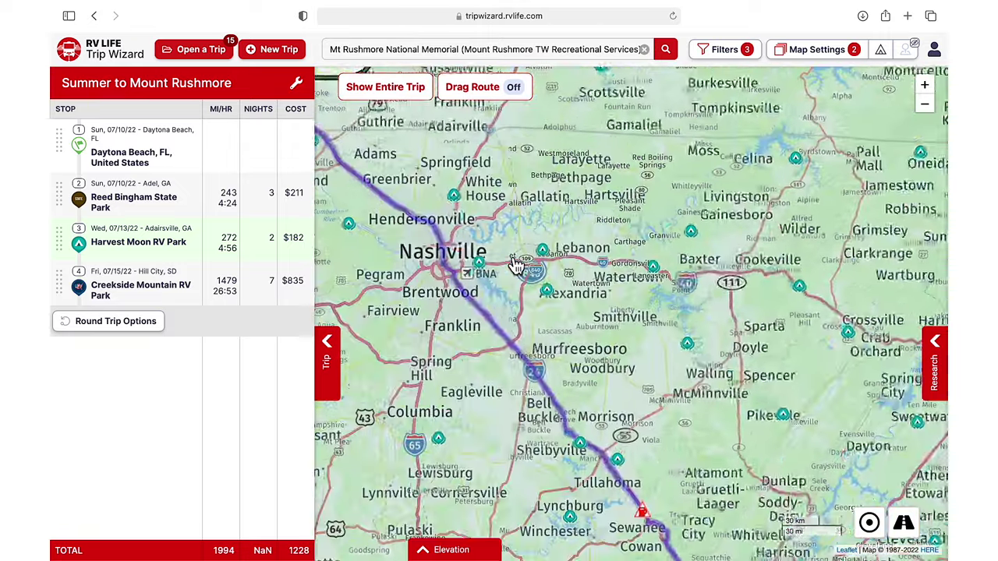
{"action": "left_click_drag", "start_coordinate": [474, 265], "coordinate": [508, 267]}
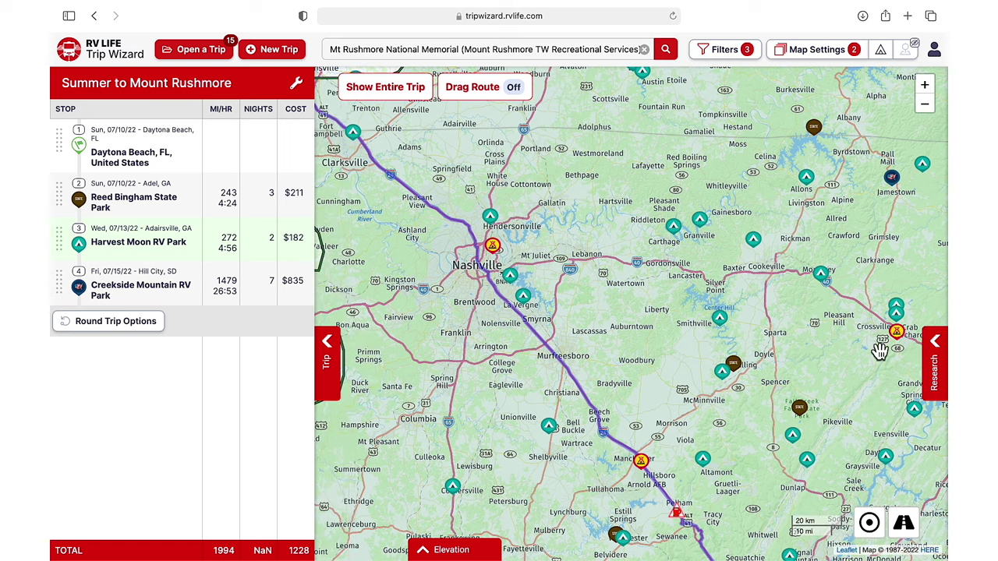
{"action": "left_click", "coordinate": [935, 362]}
{"action": "left_click", "coordinate": [909, 121]}
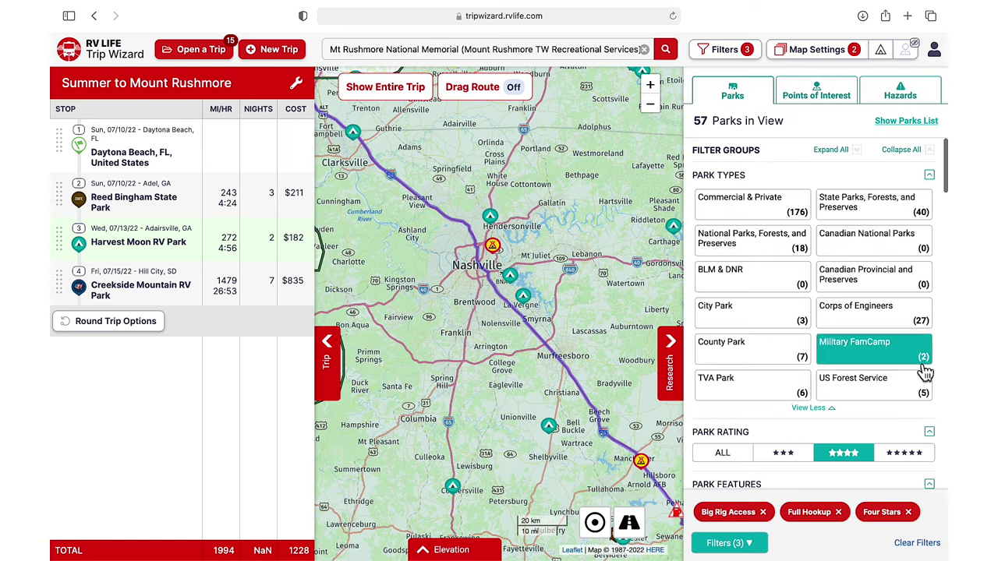
{"action": "left_click", "coordinate": [919, 543]}
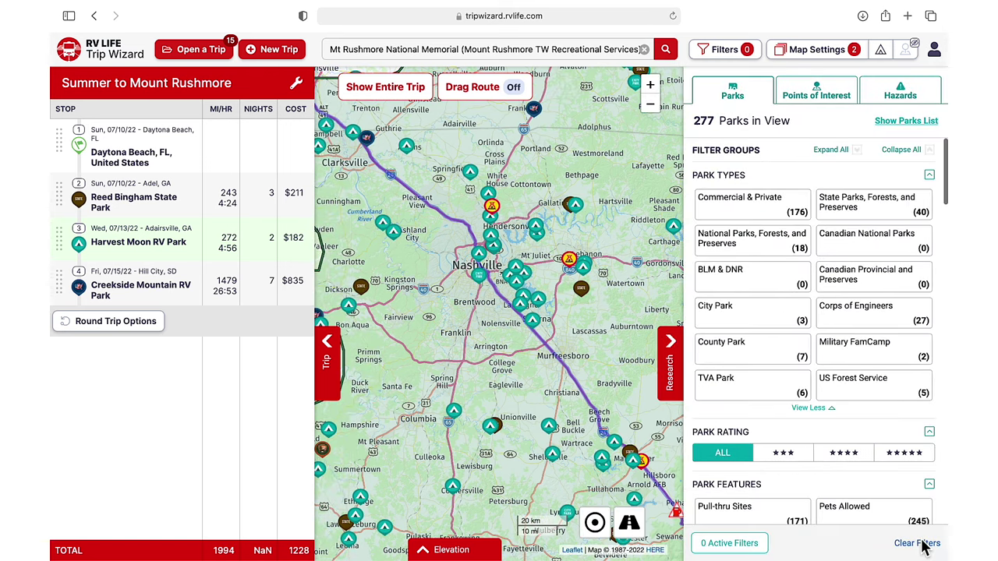
Filter the parks to those with Full Hookup and Good Sam membership and close the research options.
{"action": "scroll", "coordinate": [897, 503], "scroll_direction": "down", "scroll_amount": 6}
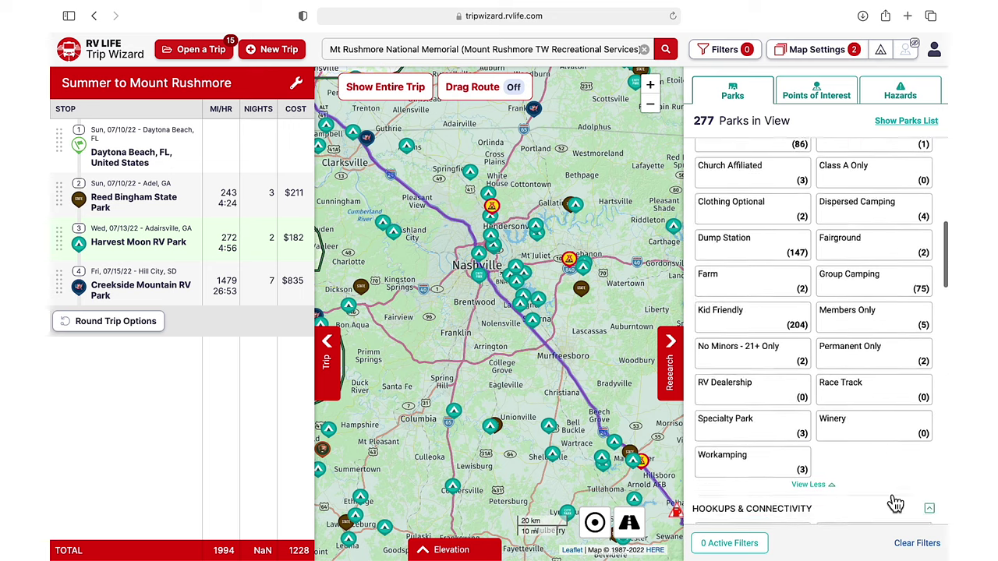
{"action": "scroll", "coordinate": [895, 499], "scroll_direction": "down", "scroll_amount": 2}
{"action": "left_click", "coordinate": [795, 434]}
{"action": "scroll", "coordinate": [809, 450], "scroll_direction": "down", "scroll_amount": 5}
{"action": "scroll", "coordinate": [809, 450], "scroll_direction": "down", "scroll_amount": 8}
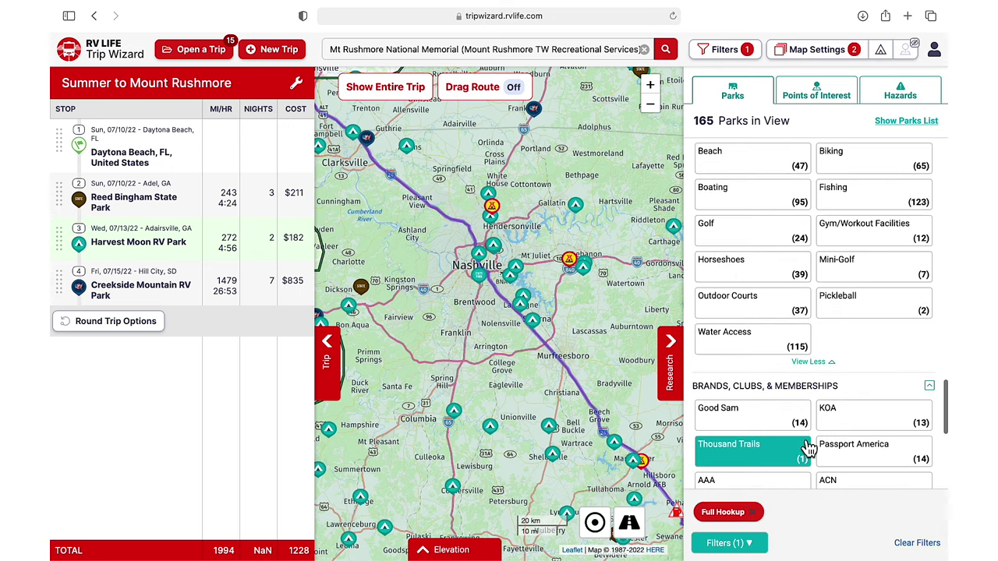
{"action": "left_click", "coordinate": [799, 433]}
{"action": "left_click", "coordinate": [676, 376]}
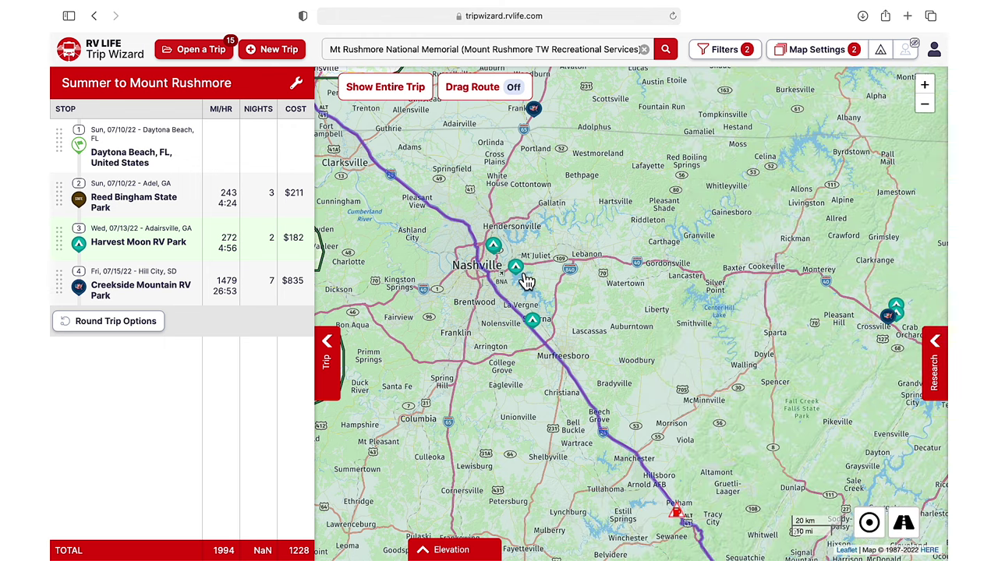
Add Two Rivers Campground in Nashville, TN, to the trip for 3 nights.
{"action": "left_click", "coordinate": [503, 257]}
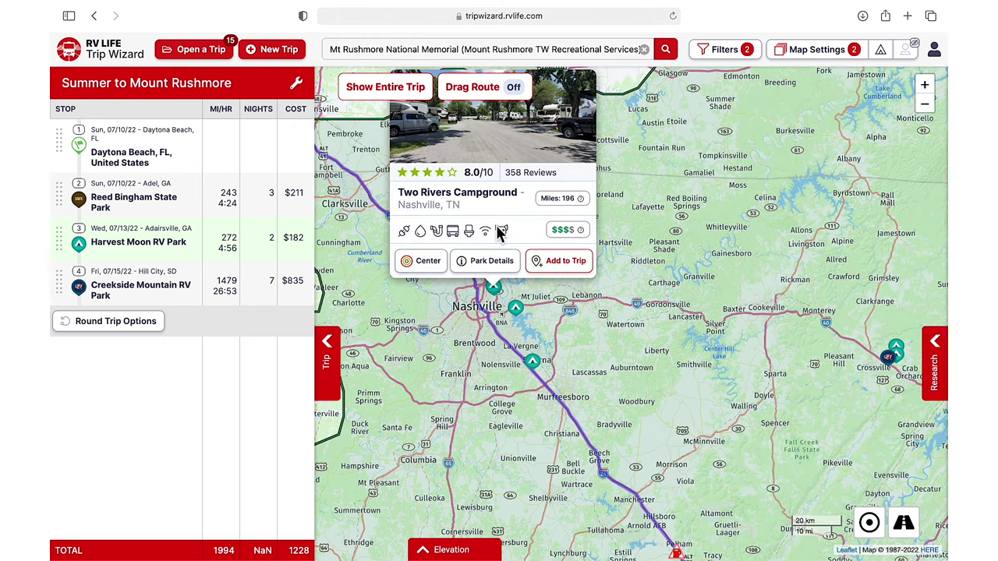
{"action": "left_click", "coordinate": [565, 261]}
{"action": "left_click", "coordinate": [477, 127]}
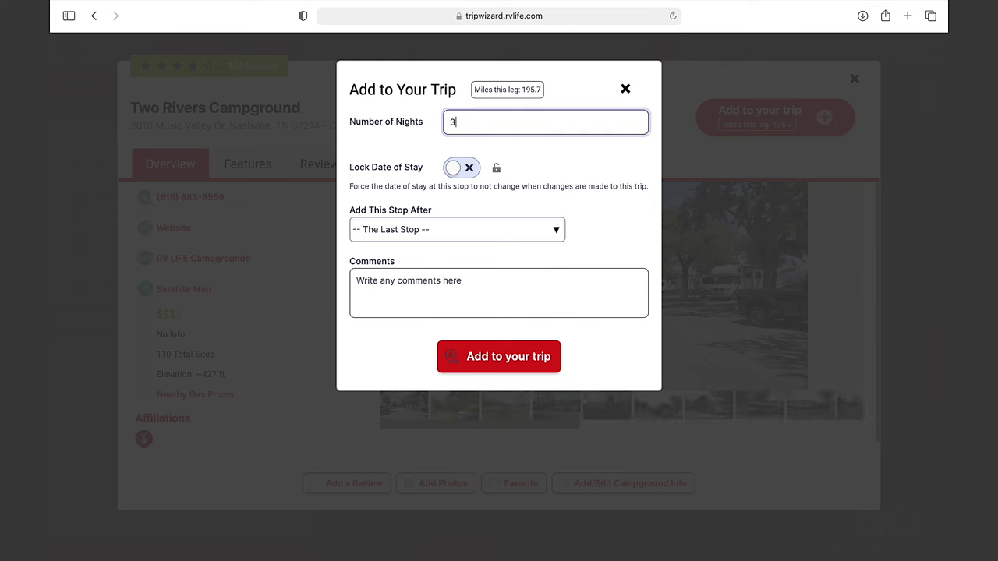
{"action": "type", "text": "3"}
{"action": "left_click", "coordinate": [544, 367]}
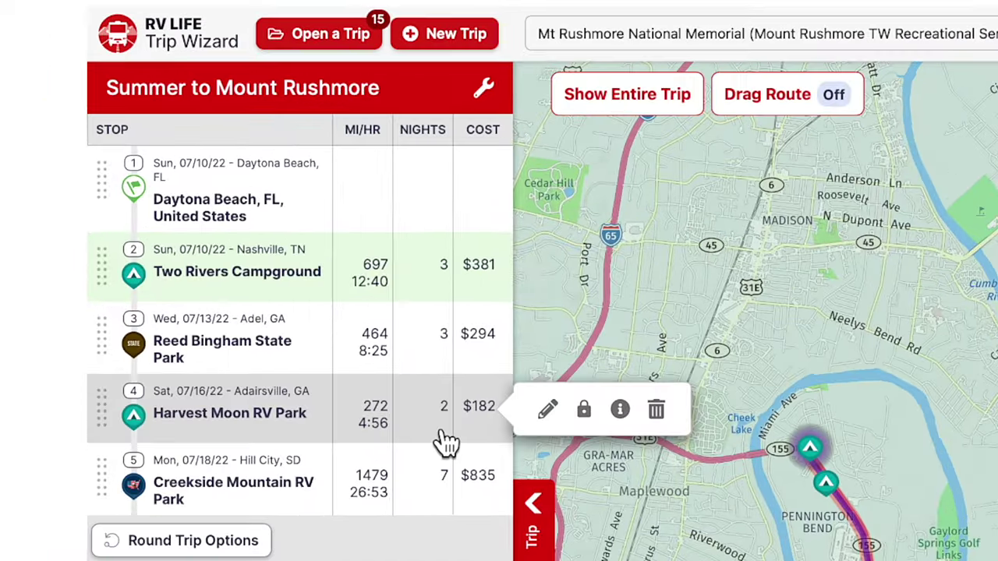
Reorder the itinerary so that Two Rivers Campground follows the Harvest Moon RV Park stop.
{"action": "mouse_move", "coordinate": [99, 214]}
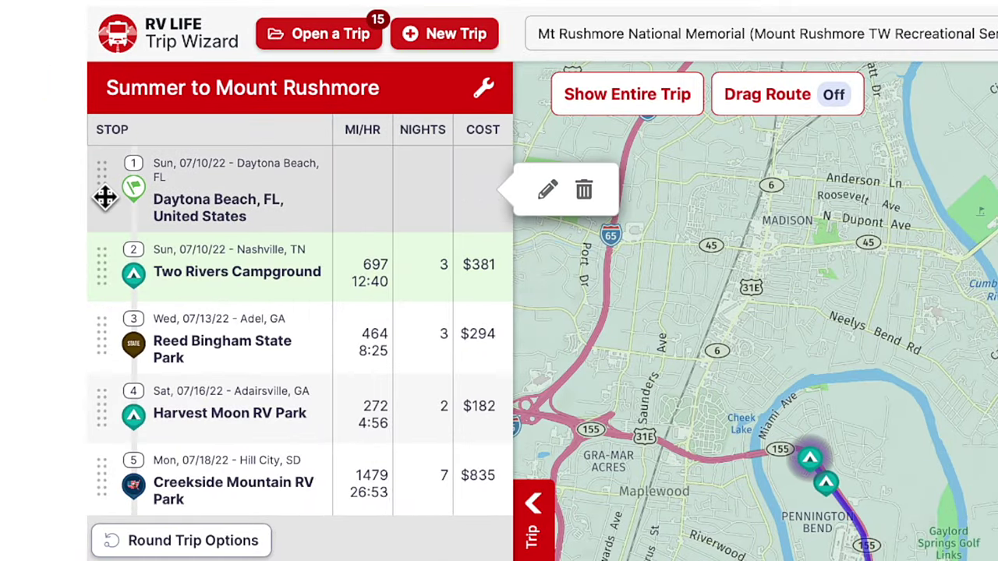
{"action": "left_click_drag", "start_coordinate": [116, 260], "coordinate": [110, 394]}
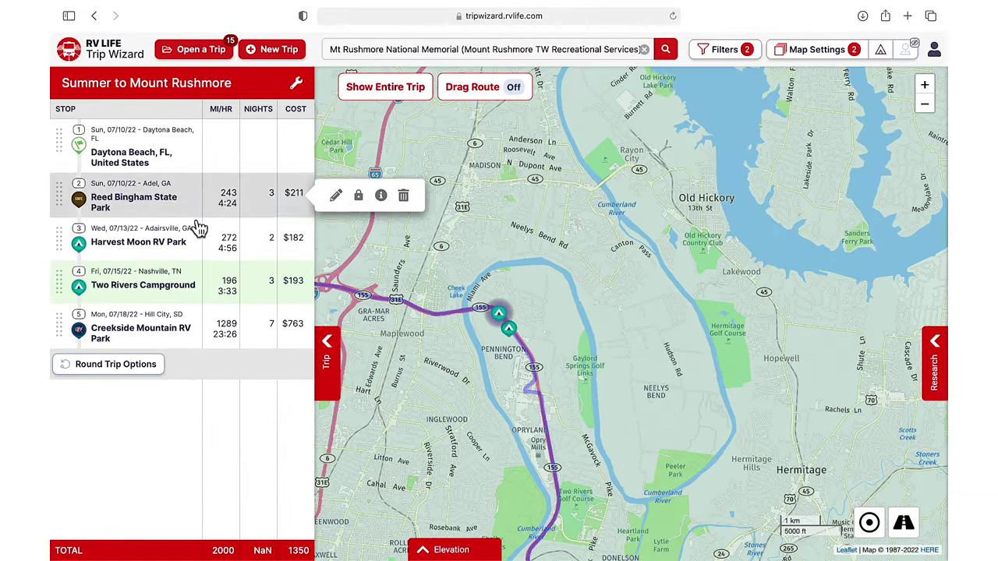
{"action": "mouse_move", "coordinate": [242, 310]}
Add Oahe Downstream Recreation Area in Pierre, SD, for 4 nights after the Big Sioux Recreation Area stop.
{"action": "scroll", "coordinate": [544, 305], "scroll_direction": "down", "scroll_amount": 6}
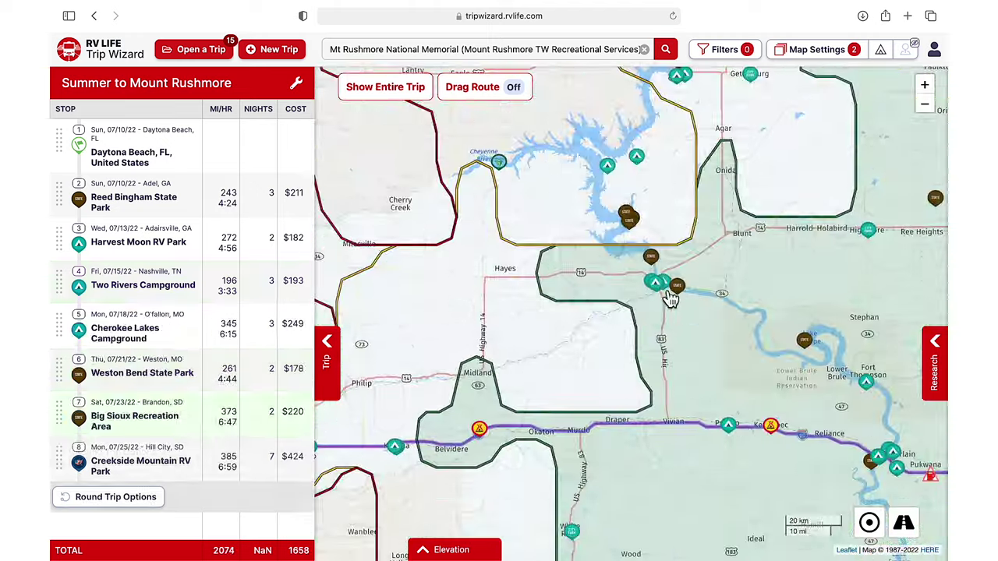
{"action": "left_click", "coordinate": [657, 313]}
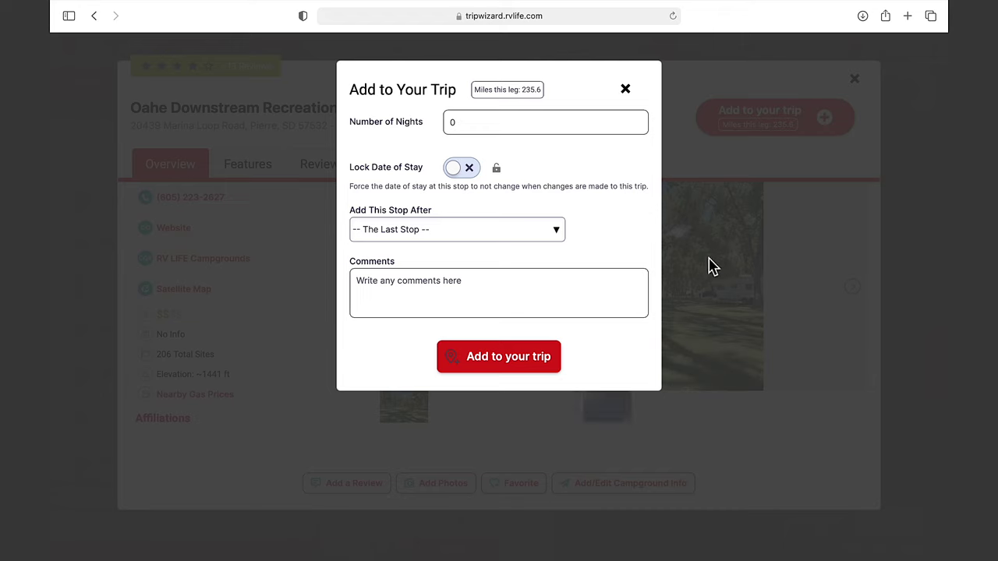
{"action": "left_click", "coordinate": [499, 122]}
{"action": "type", "text": "4"}
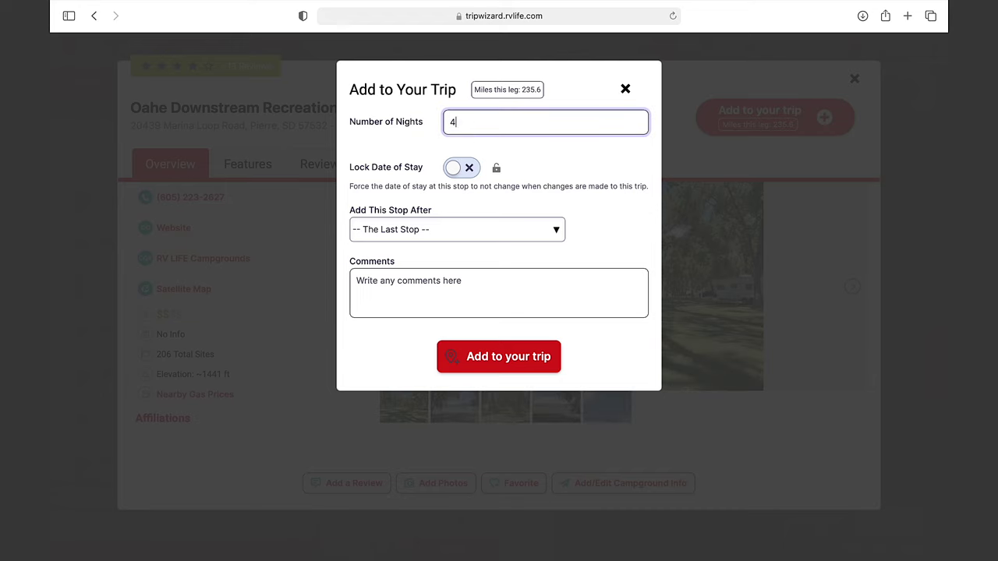
{"action": "left_click", "coordinate": [460, 228]}
{"action": "left_click", "coordinate": [507, 330]}
{"action": "left_click", "coordinate": [497, 356]}
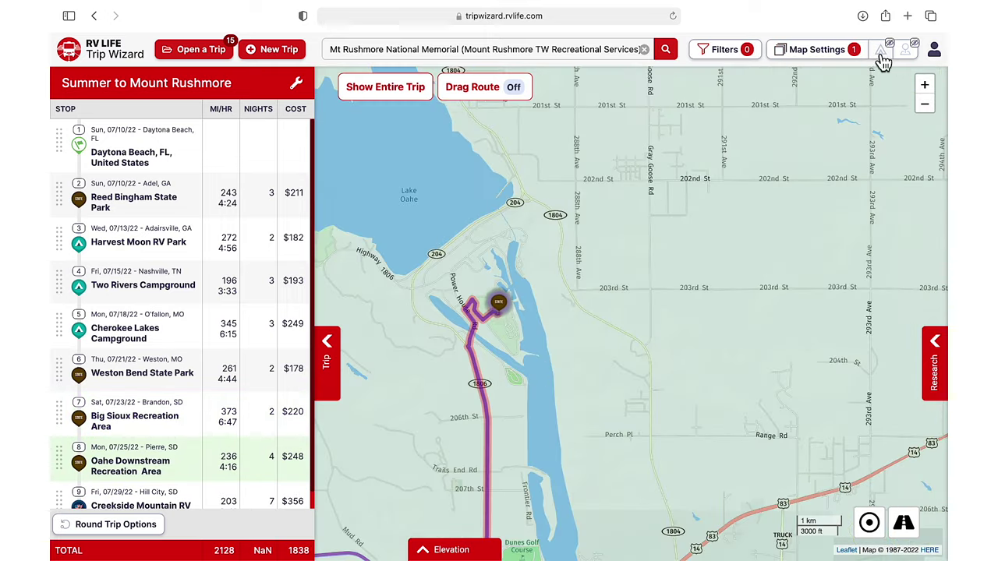
Show the entire trip on the map and turn off the driving radius rings.
{"action": "left_click", "coordinate": [411, 90]}
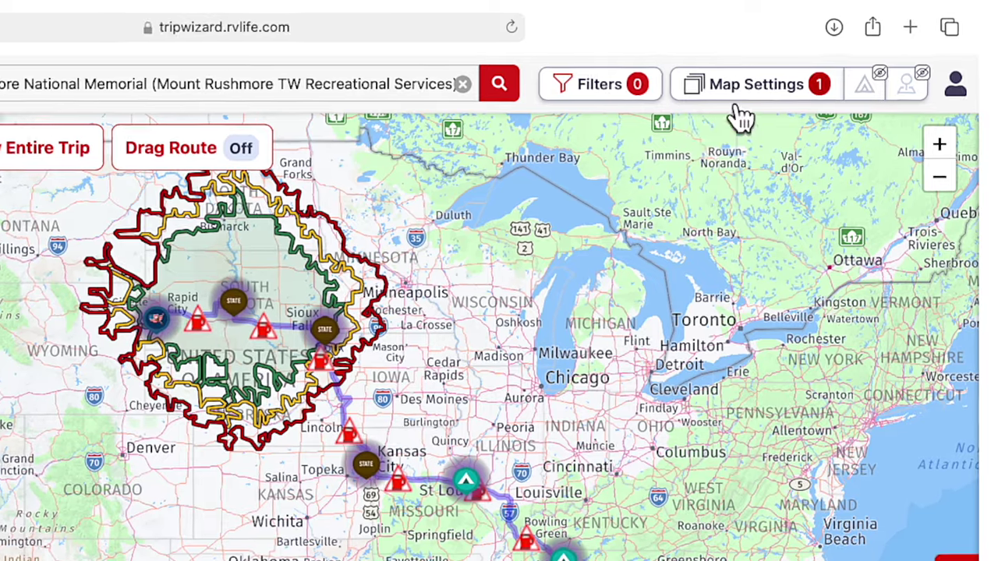
{"action": "left_click", "coordinate": [811, 51]}
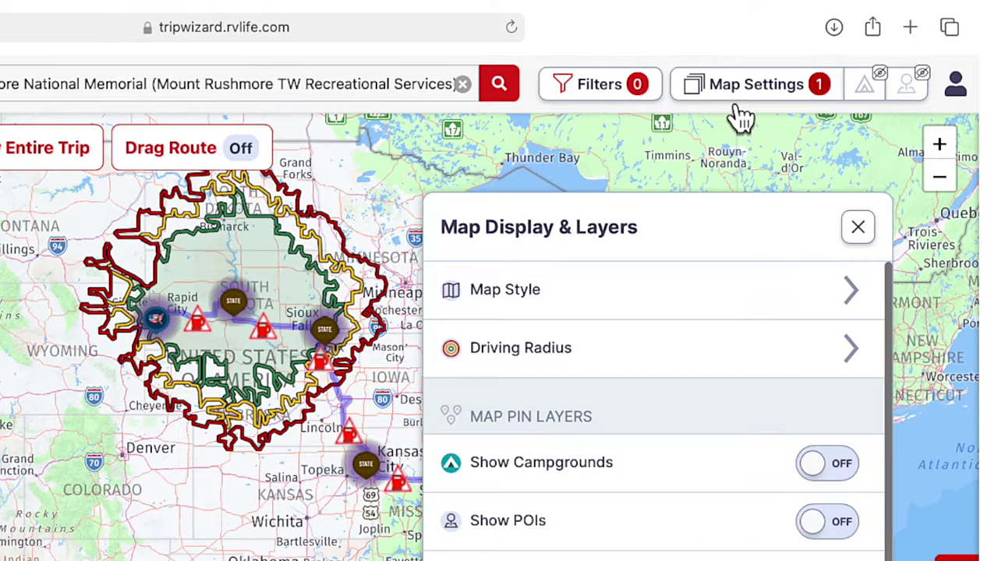
{"action": "left_click", "coordinate": [770, 363]}
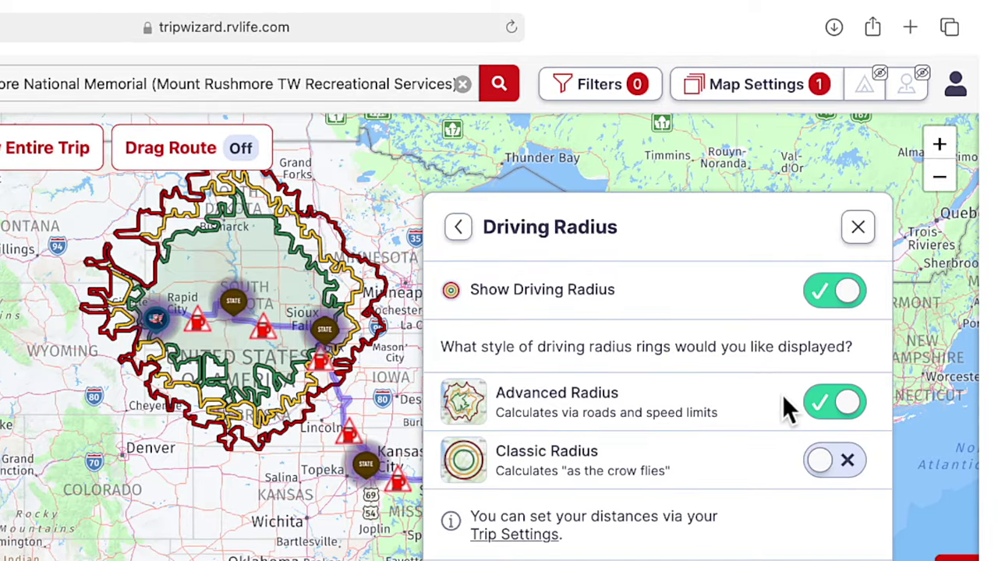
{"action": "left_click", "coordinate": [844, 297]}
{"action": "left_click", "coordinate": [858, 228]}
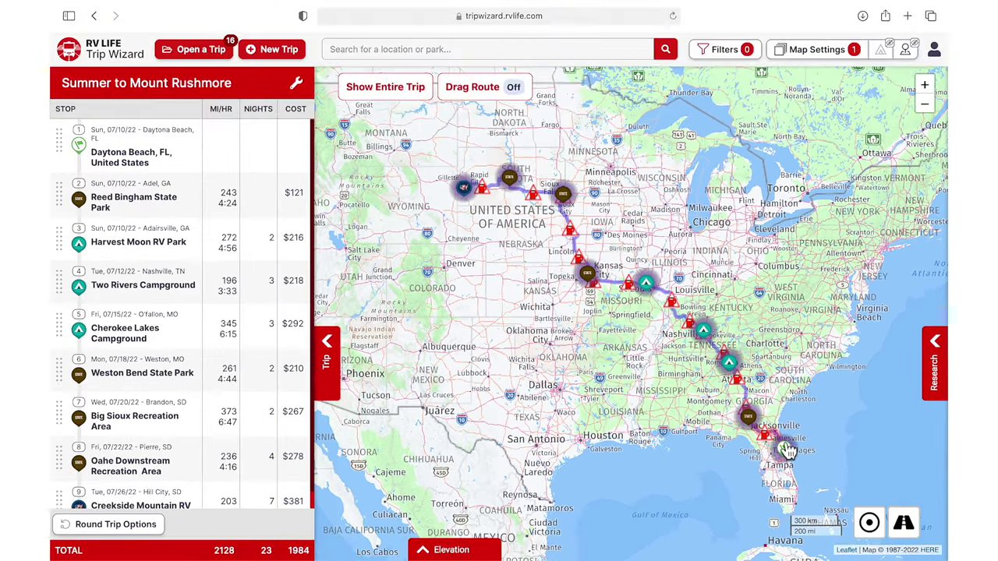
Show fuel points of interest along the route near Jacksonville, leaving out Misc Gas Stations.
{"action": "left_click_drag", "start_coordinate": [787, 450], "coordinate": [618, 334]}
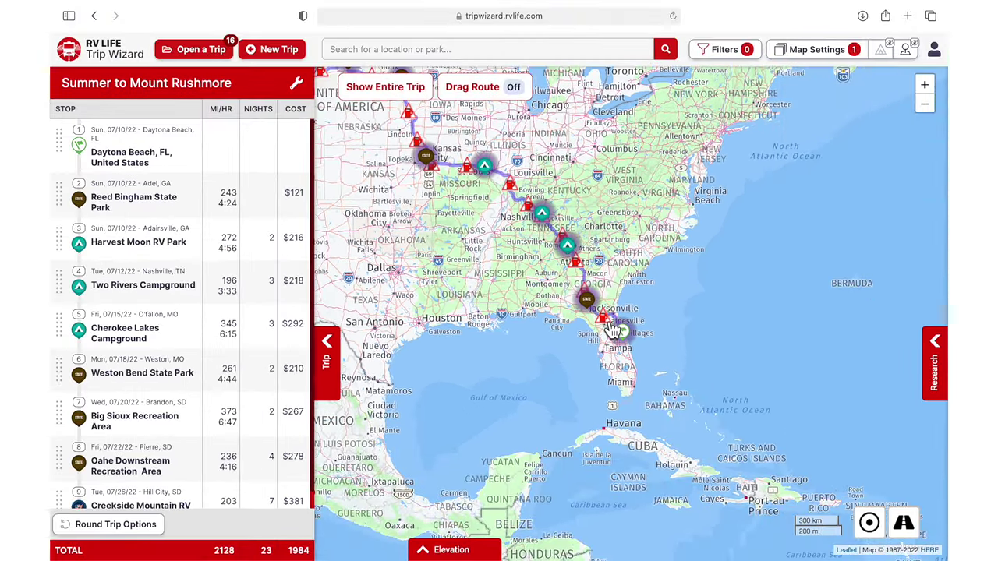
{"action": "scroll", "coordinate": [614, 331], "scroll_direction": "up", "scroll_amount": 5}
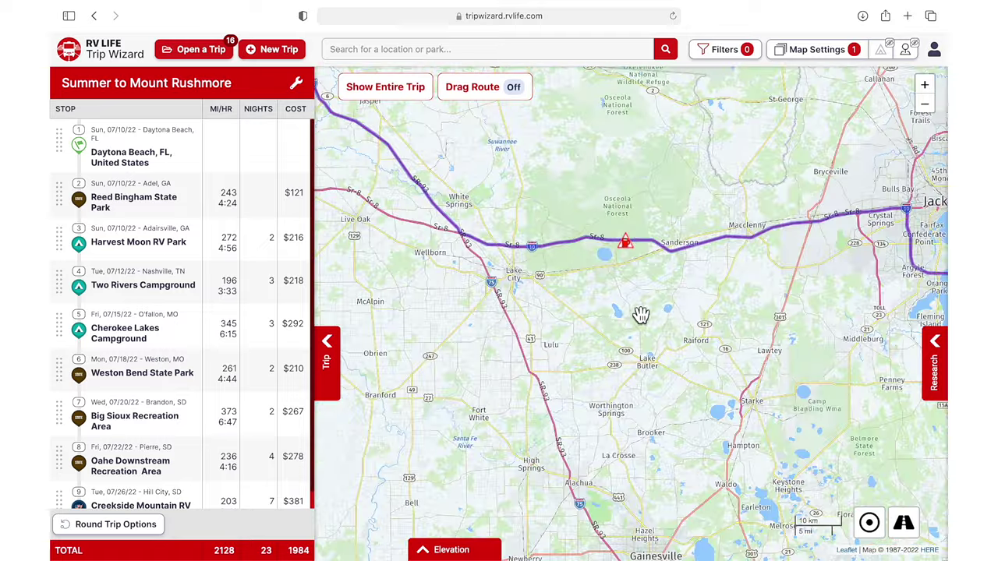
{"action": "left_click_drag", "start_coordinate": [788, 279], "coordinate": [645, 353]}
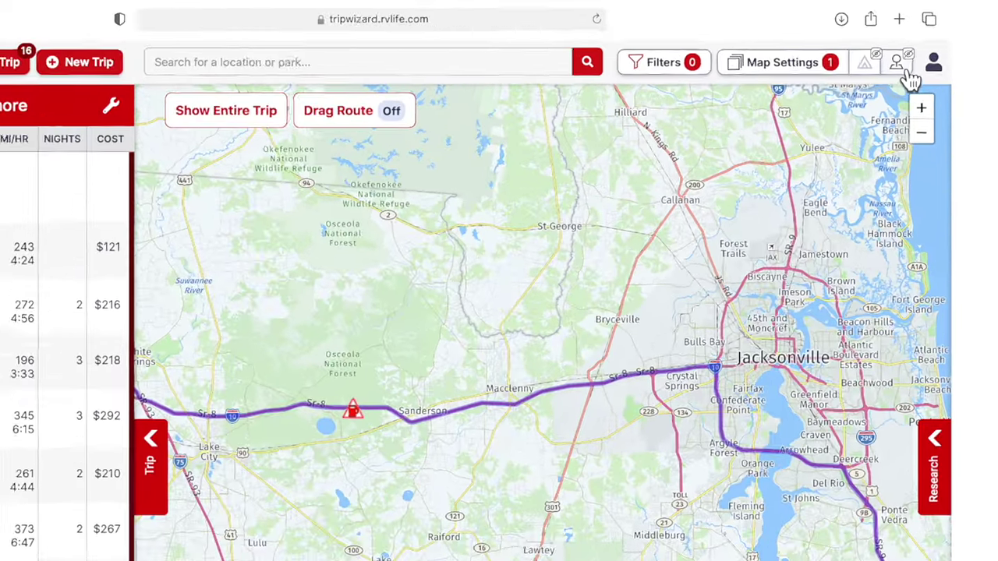
{"action": "left_click", "coordinate": [906, 50]}
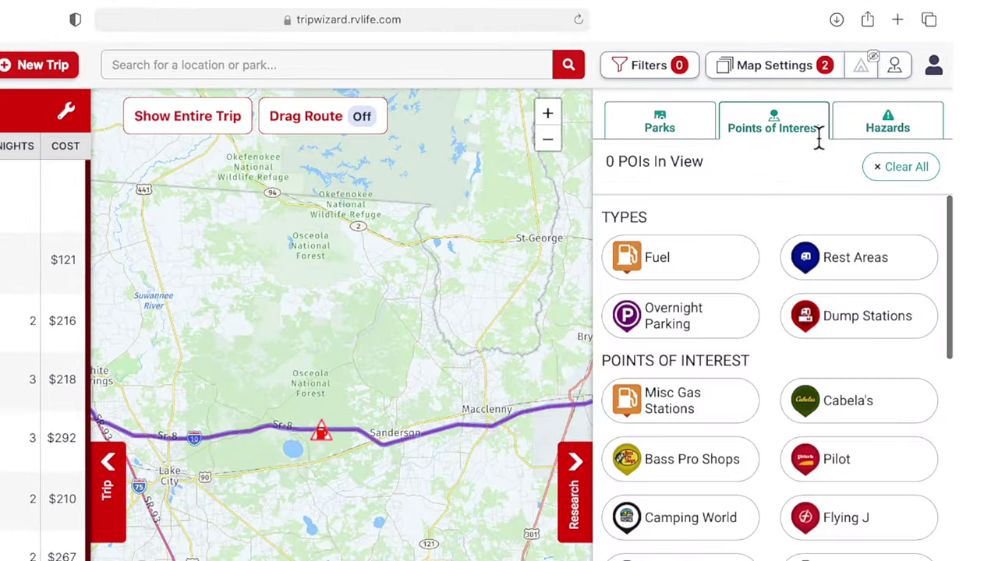
{"action": "left_click", "coordinate": [742, 267]}
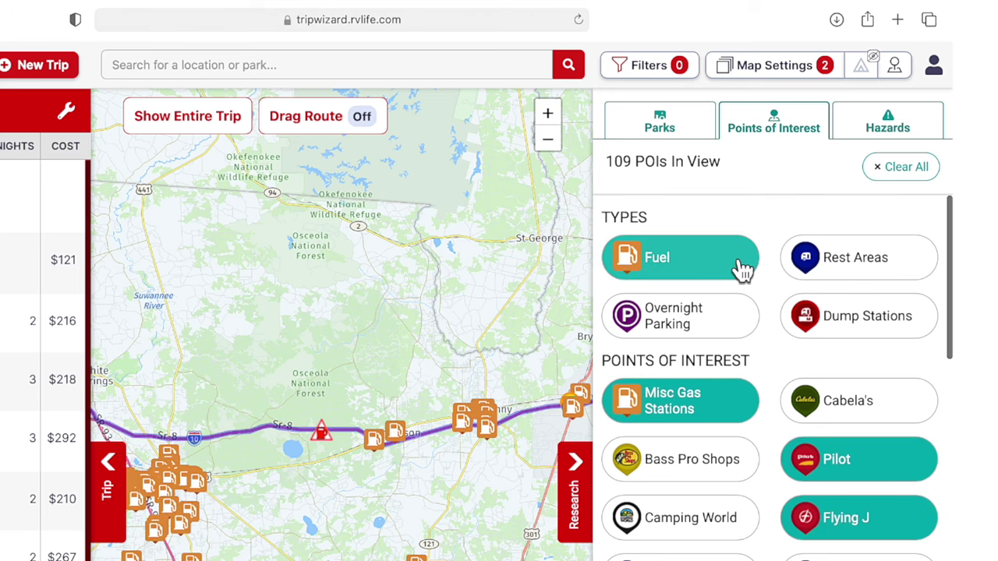
{"action": "left_click", "coordinate": [743, 426]}
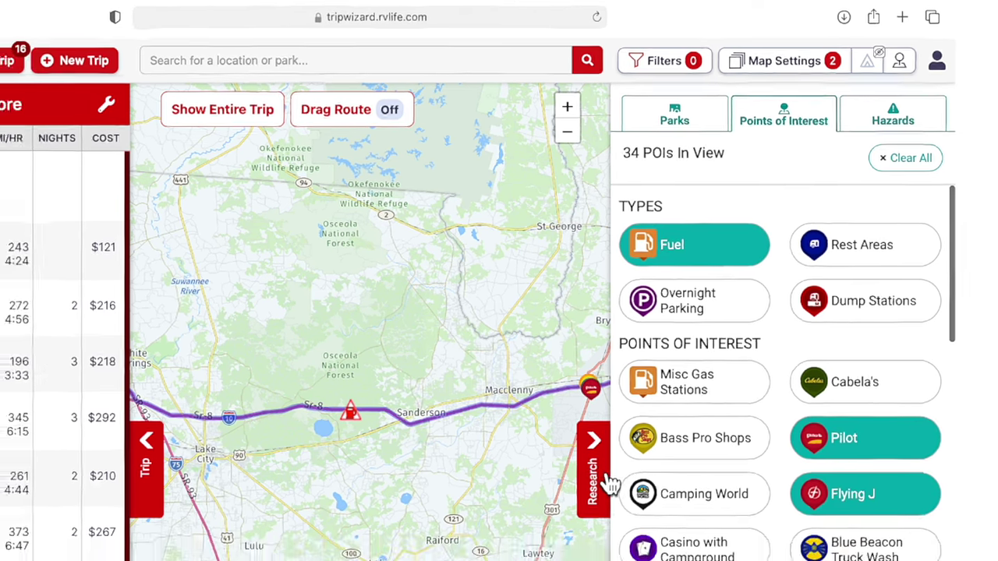
{"action": "left_click", "coordinate": [575, 465]}
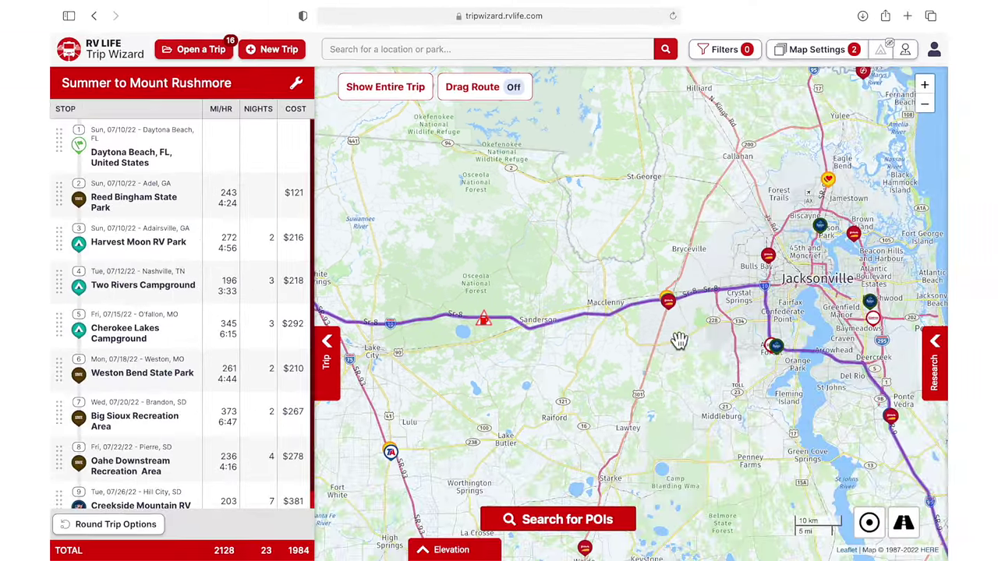
Zoom in on the fuel stops at the I-10 and US-301 interchange and set the map style to Satellite Map.
{"action": "scroll", "coordinate": [675, 316], "scroll_direction": "up", "scroll_amount": 5}
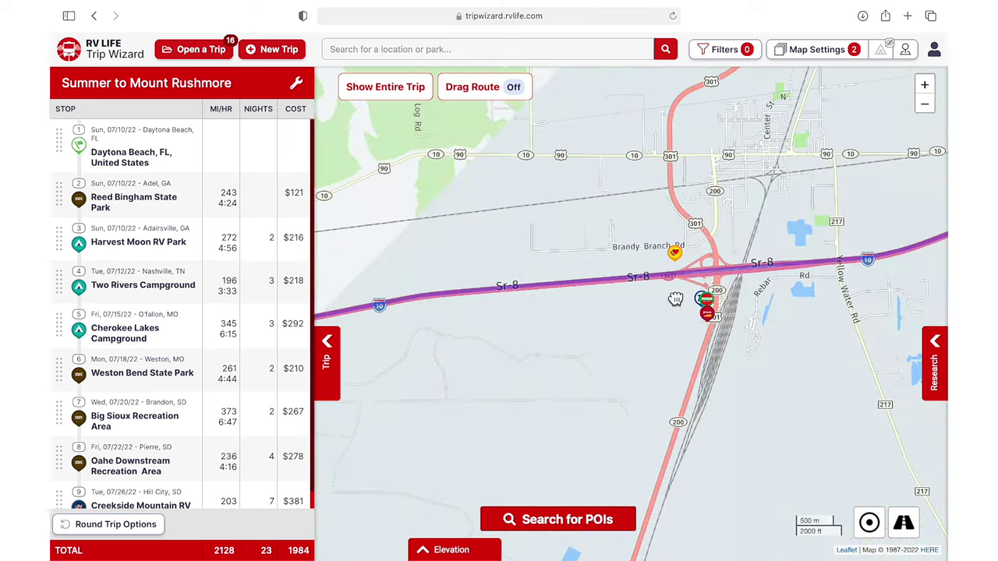
{"action": "scroll", "coordinate": [691, 345], "scroll_direction": "up", "scroll_amount": 2}
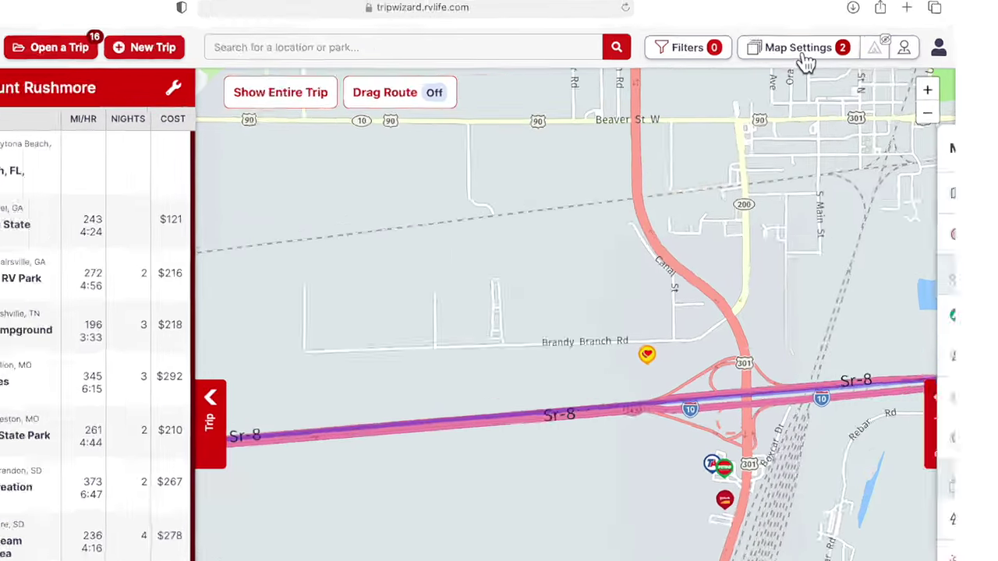
{"action": "left_click", "coordinate": [815, 49]}
{"action": "left_click", "coordinate": [811, 241]}
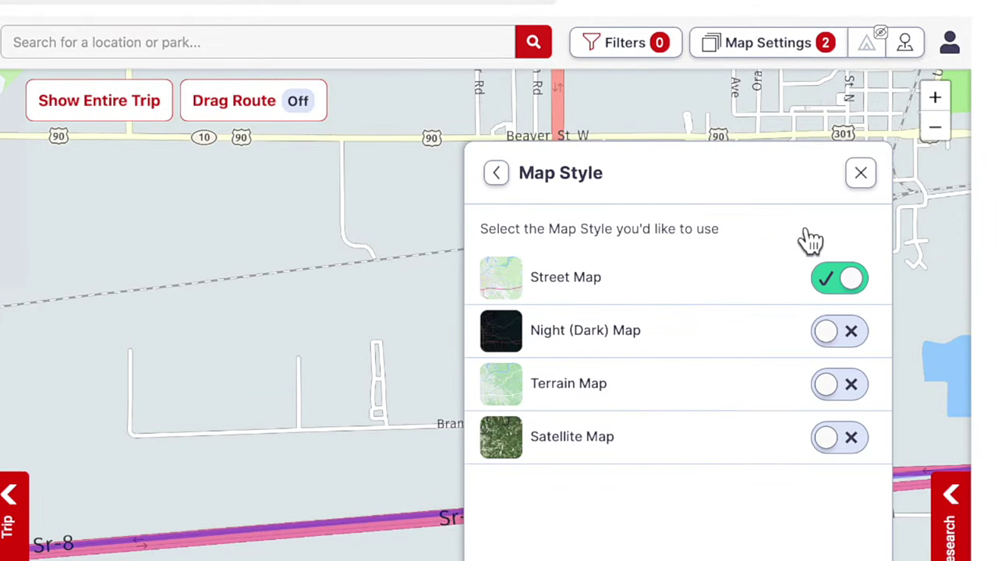
{"action": "left_click", "coordinate": [865, 443]}
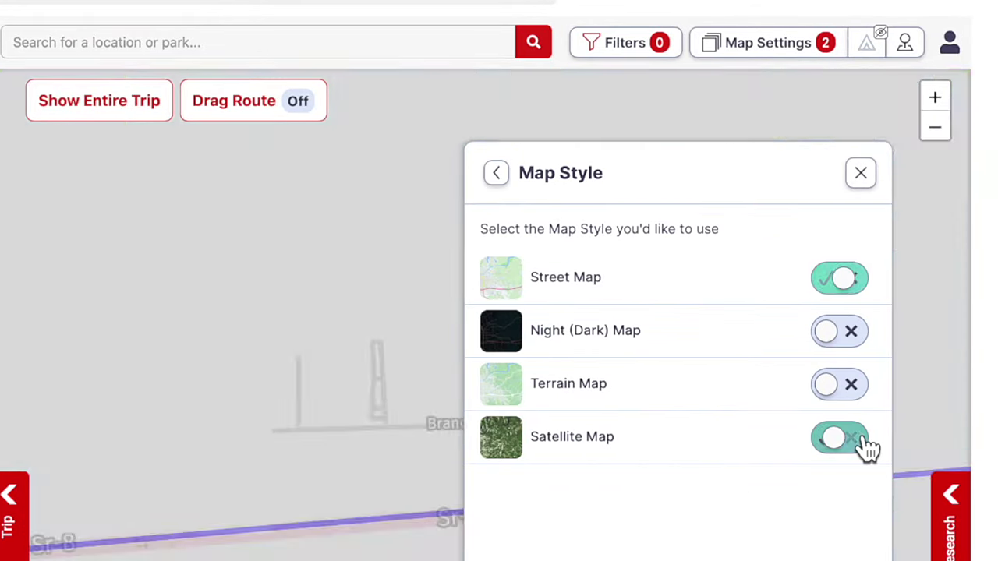
Inspect the truck-stop lot and its access roads by Brandy Branch Rd on the satellite map.
{"action": "left_click", "coordinate": [861, 172]}
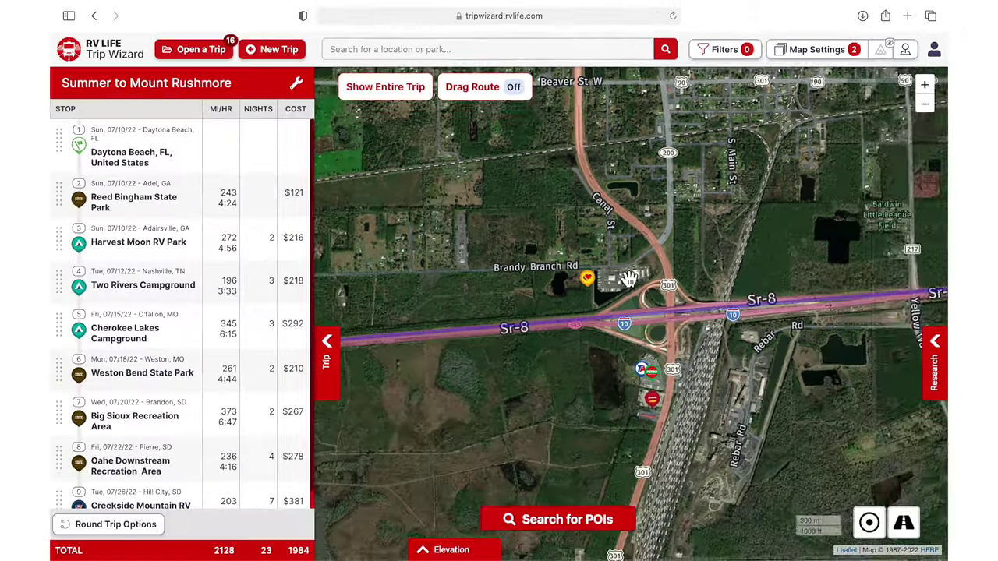
{"action": "scroll", "coordinate": [628, 278], "scroll_direction": "up", "scroll_amount": 5}
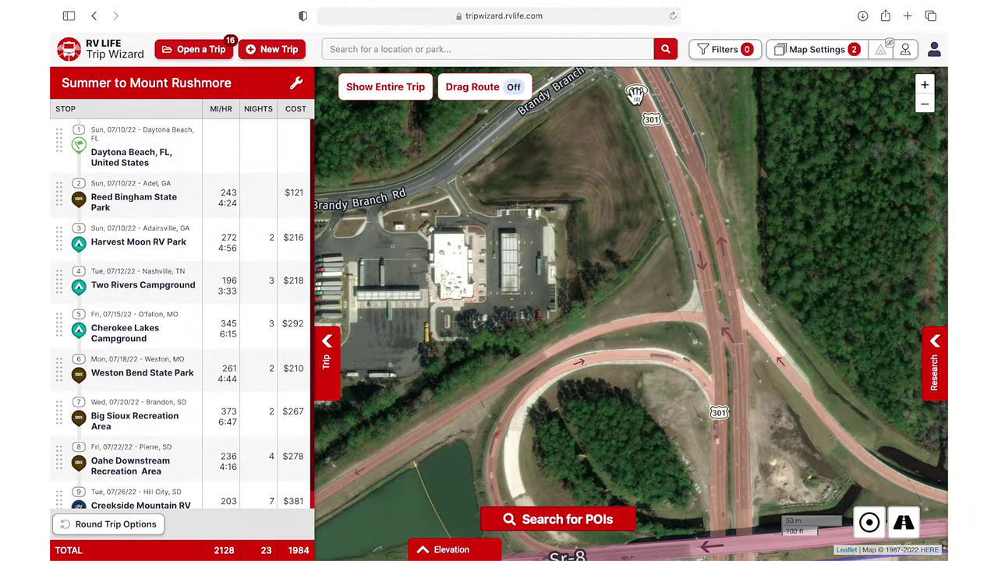
{"action": "scroll", "coordinate": [780, 285], "scroll_direction": "down", "scroll_amount": 4}
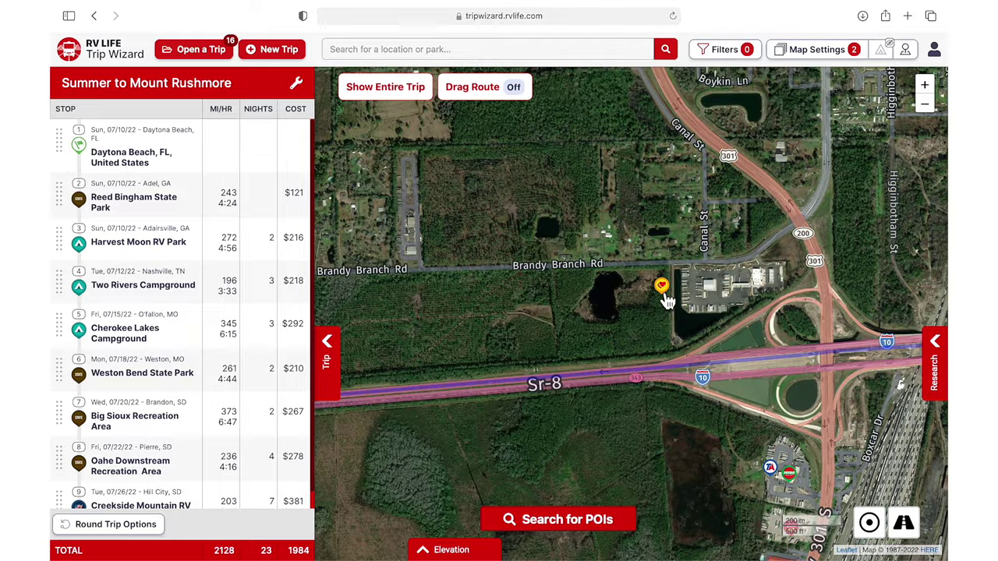
Add the Love's Travel Stop on Brandy Branch Rd to the trip after Daytona Beach with 0 nights.
{"action": "left_click", "coordinate": [663, 291]}
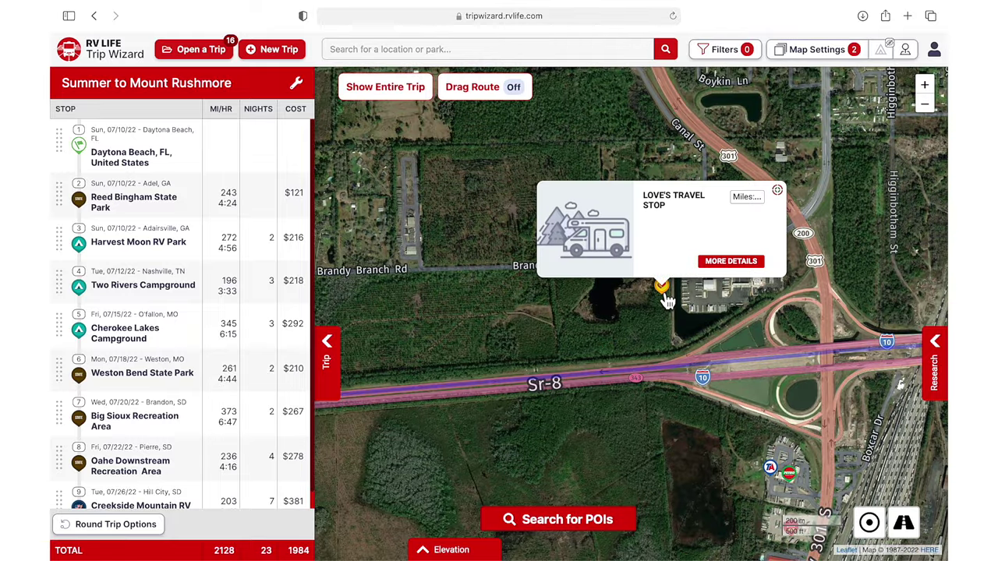
{"action": "left_click", "coordinate": [728, 263]}
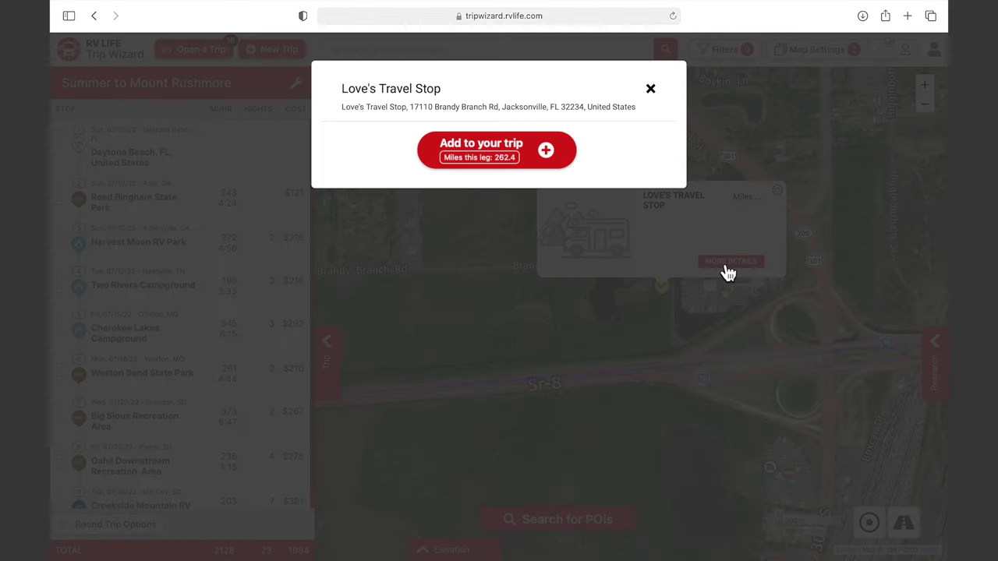
{"action": "left_click", "coordinate": [572, 149]}
{"action": "left_click", "coordinate": [555, 229]}
{"action": "left_click", "coordinate": [548, 240]}
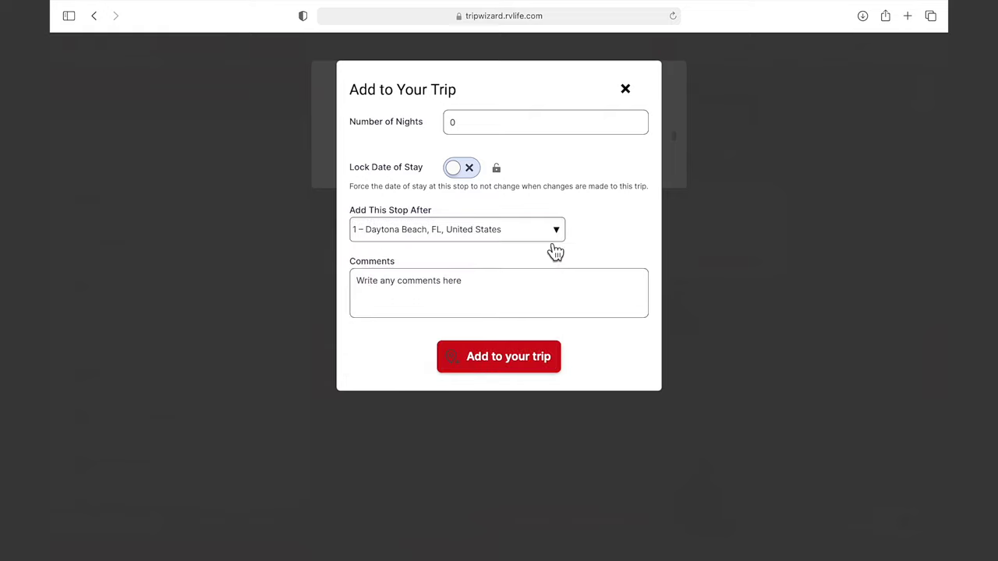
{"action": "left_click", "coordinate": [567, 375]}
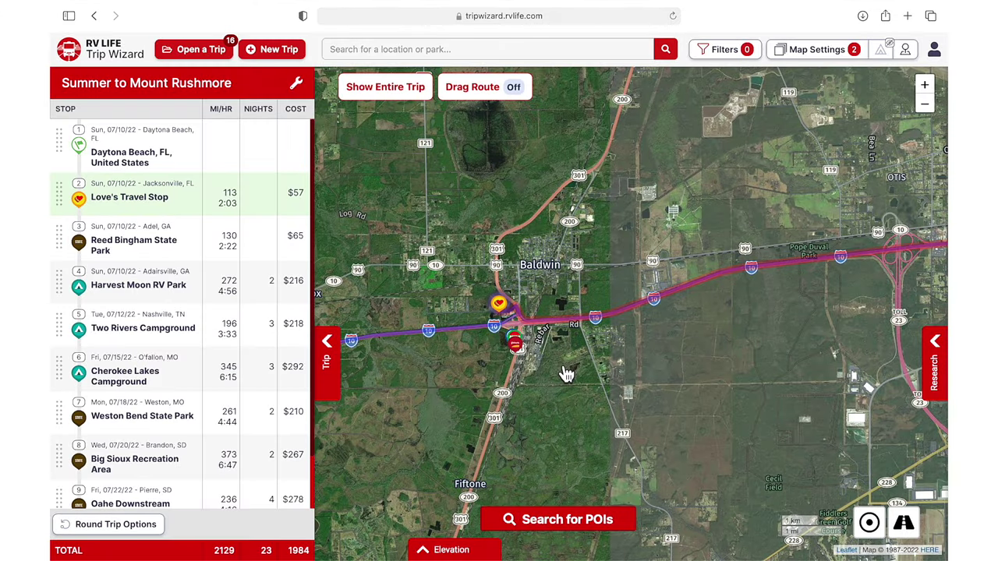
Set the Love's Travel Stop entry to top off the fuel and save it.
{"action": "scroll", "coordinate": [805, 358], "scroll_direction": "down", "scroll_amount": 3}
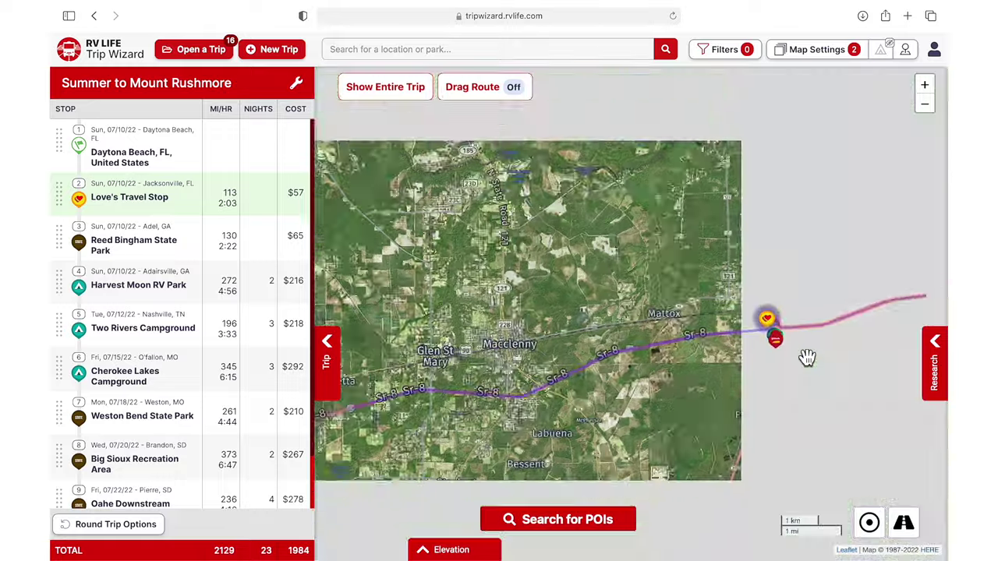
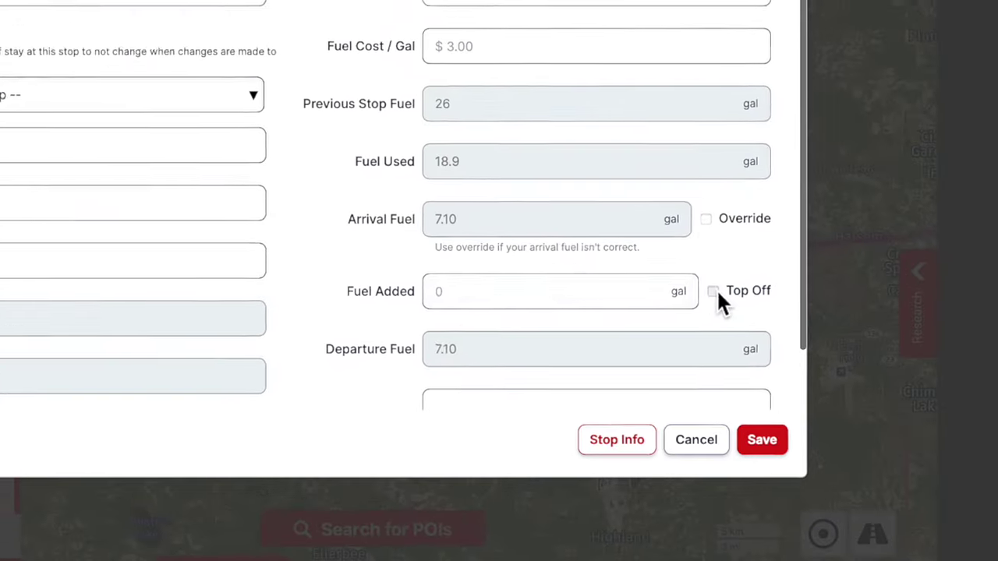
{"action": "left_click", "coordinate": [802, 358]}
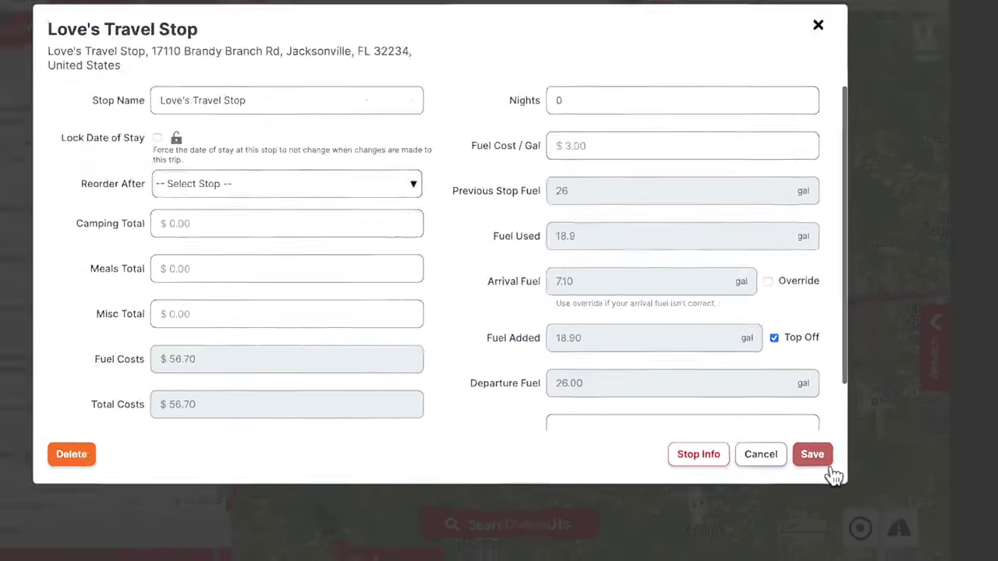
{"action": "left_click", "coordinate": [761, 439]}
Check the fuel warning near Adel, and save the Reed Bingham State Park stop with its fuel topped off.
{"action": "scroll", "coordinate": [846, 477], "scroll_direction": "down", "scroll_amount": 3}
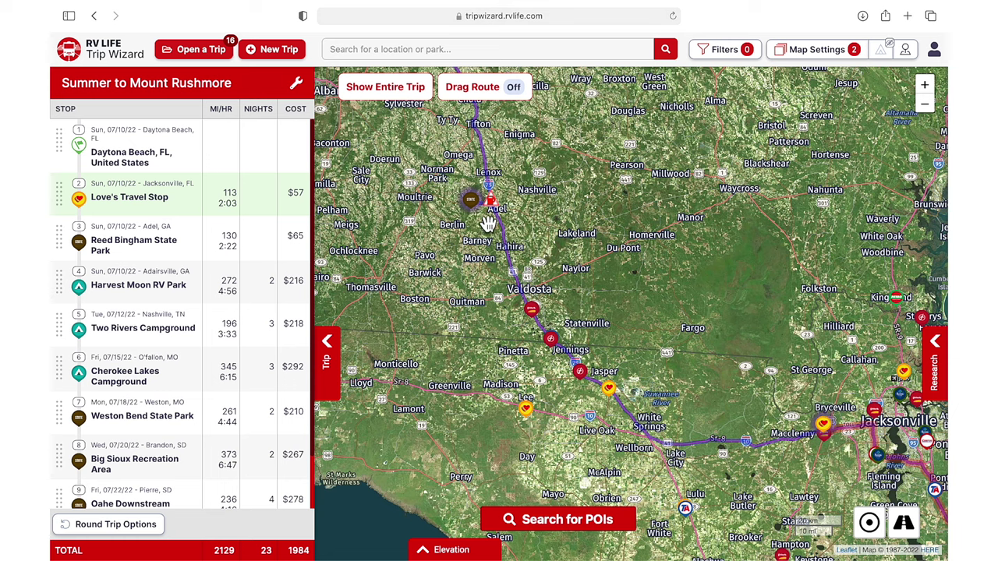
{"action": "scroll", "coordinate": [488, 224], "scroll_direction": "up", "scroll_amount": 3}
{"action": "scroll", "coordinate": [561, 269], "scroll_direction": "up", "scroll_amount": 3}
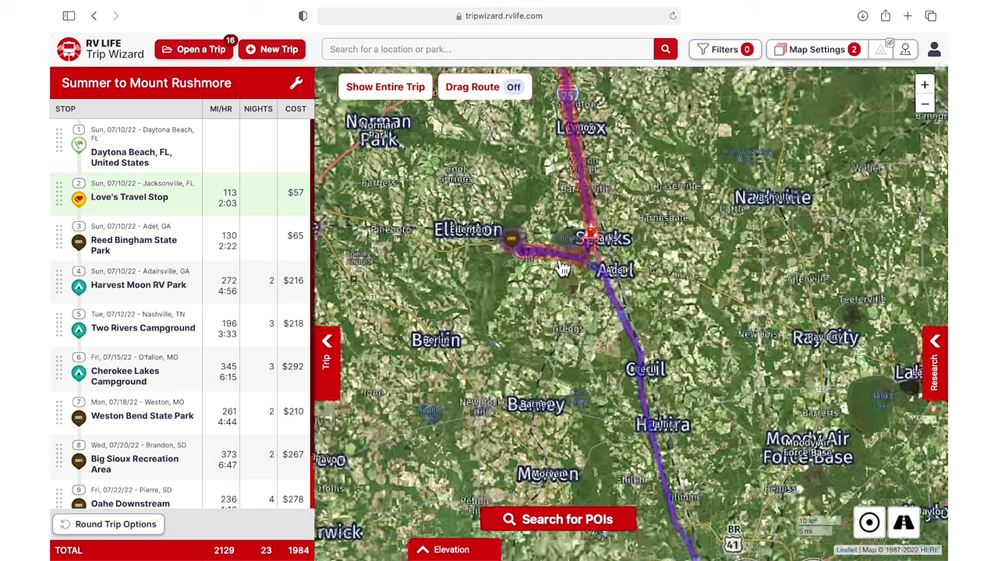
{"action": "scroll", "coordinate": [561, 270], "scroll_direction": "up", "scroll_amount": 2}
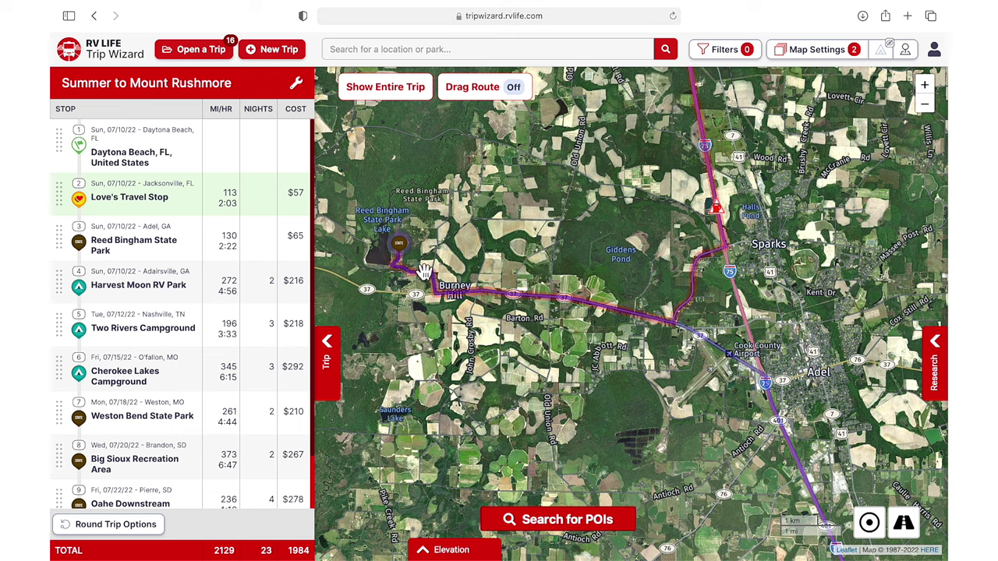
{"action": "left_click", "coordinate": [401, 245]}
{"action": "left_click", "coordinate": [418, 311]}
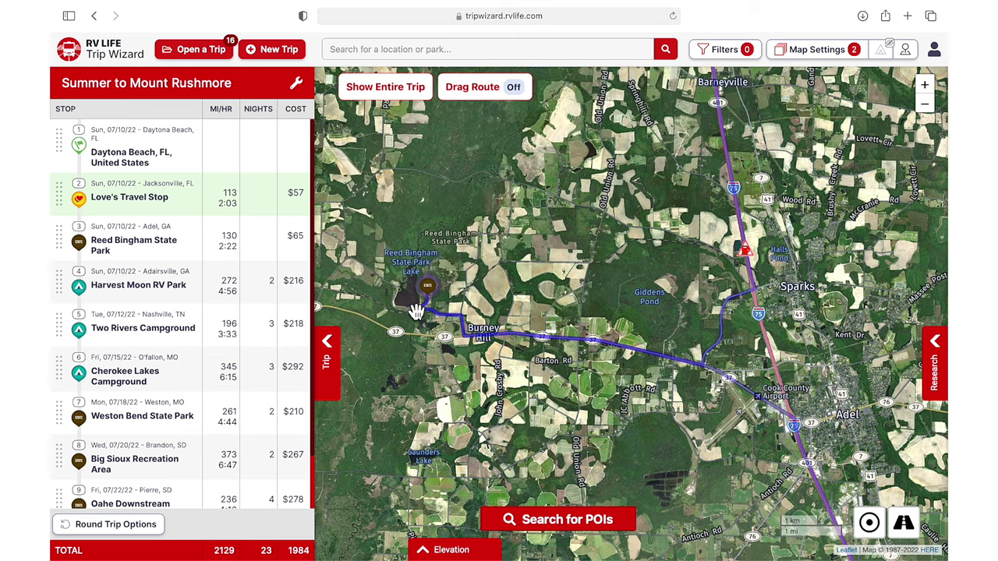
{"action": "mouse_move", "coordinate": [297, 250]}
{"action": "left_click", "coordinate": [333, 241]}
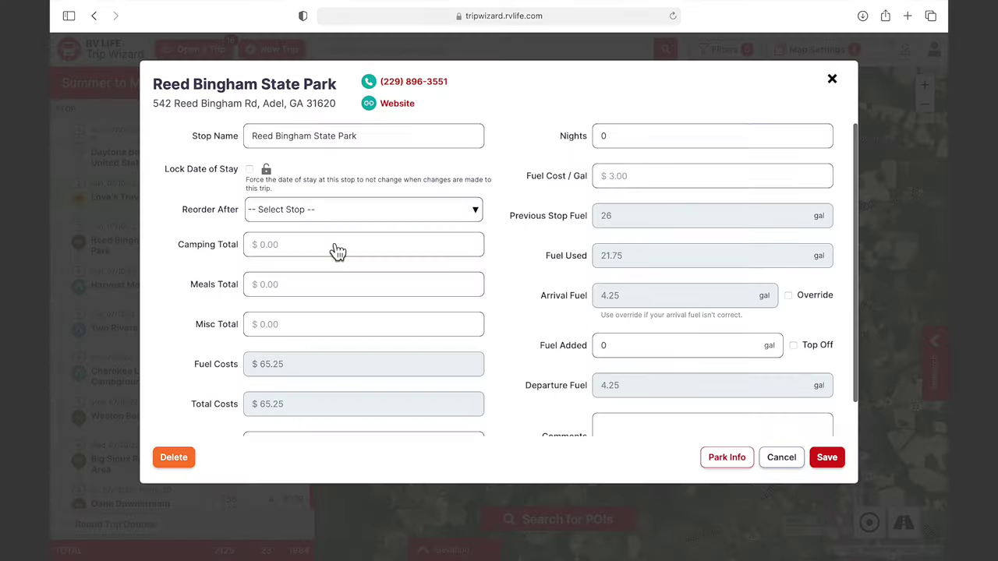
{"action": "left_click", "coordinate": [793, 345]}
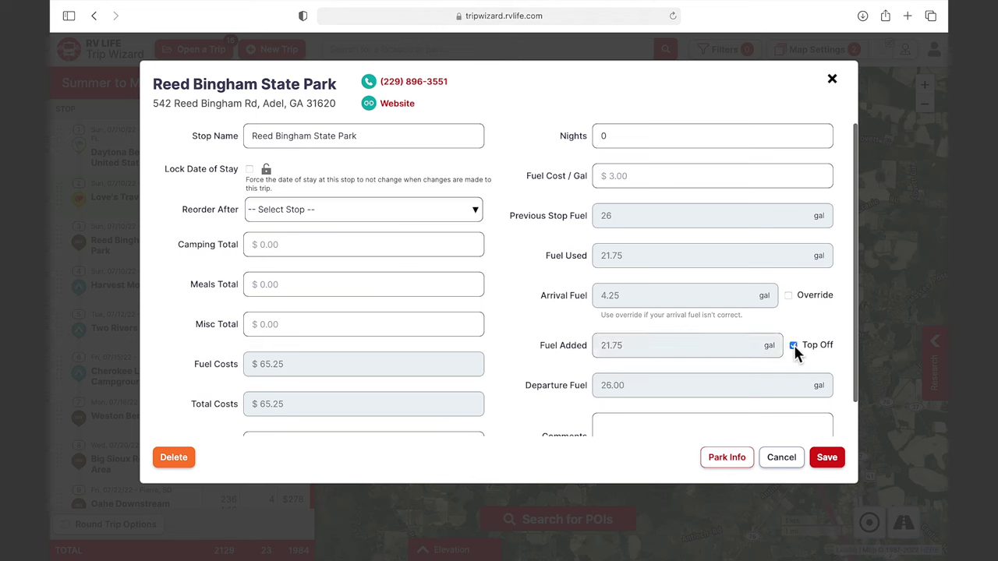
{"action": "left_click", "coordinate": [826, 458]}
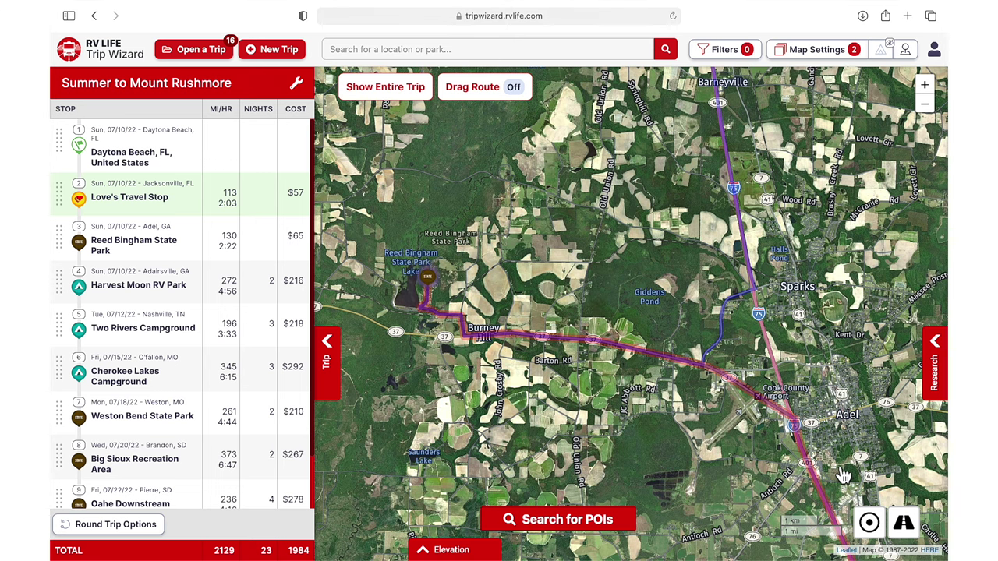
Follow the route north to the fuel warning near Macon and show Misc Gas Stations there.
{"action": "scroll", "coordinate": [807, 460], "scroll_direction": "down", "scroll_amount": 5}
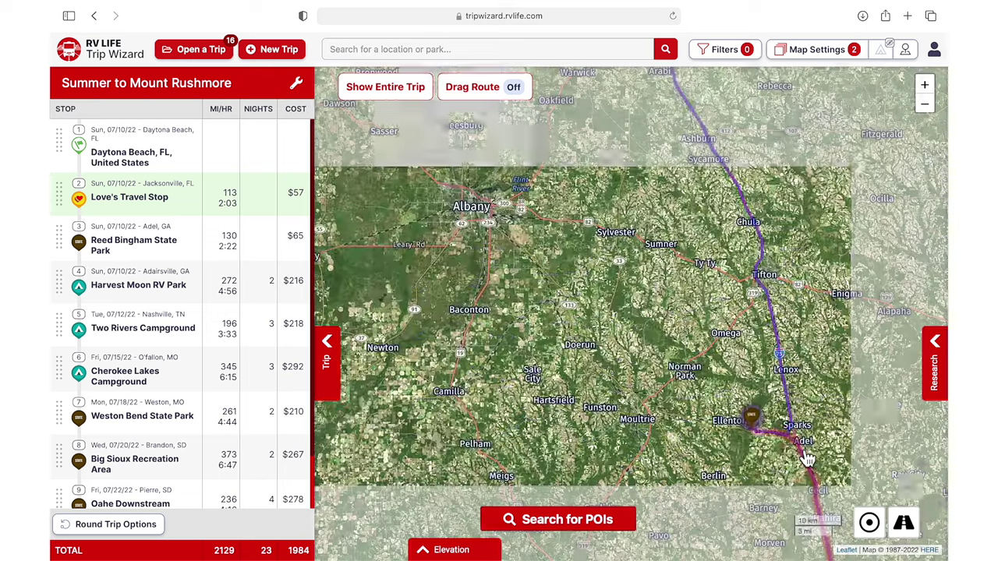
{"action": "scroll", "coordinate": [808, 460], "scroll_direction": "down", "scroll_amount": 2}
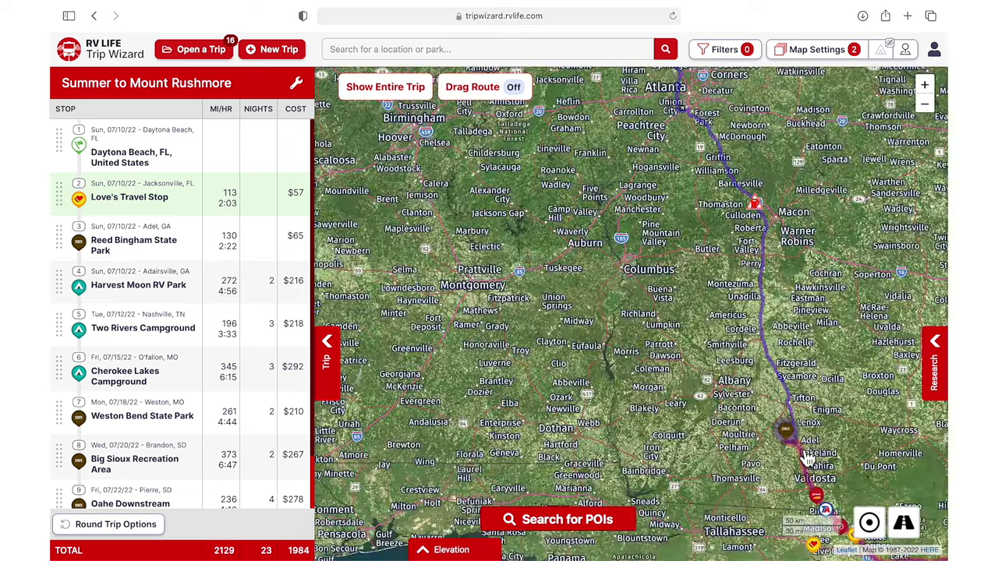
{"action": "scroll", "coordinate": [762, 286], "scroll_direction": "up", "scroll_amount": 3}
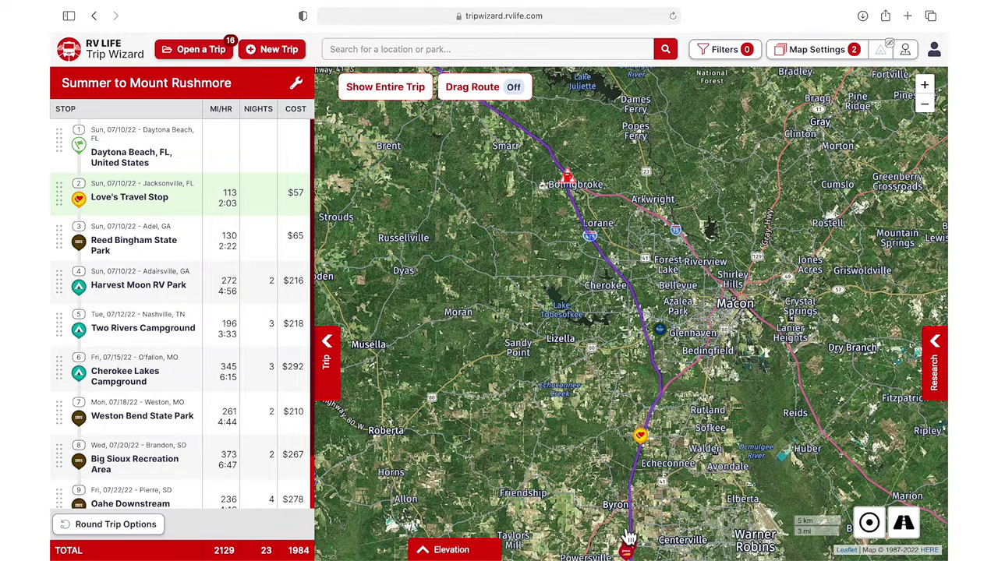
{"action": "left_click", "coordinate": [934, 404]}
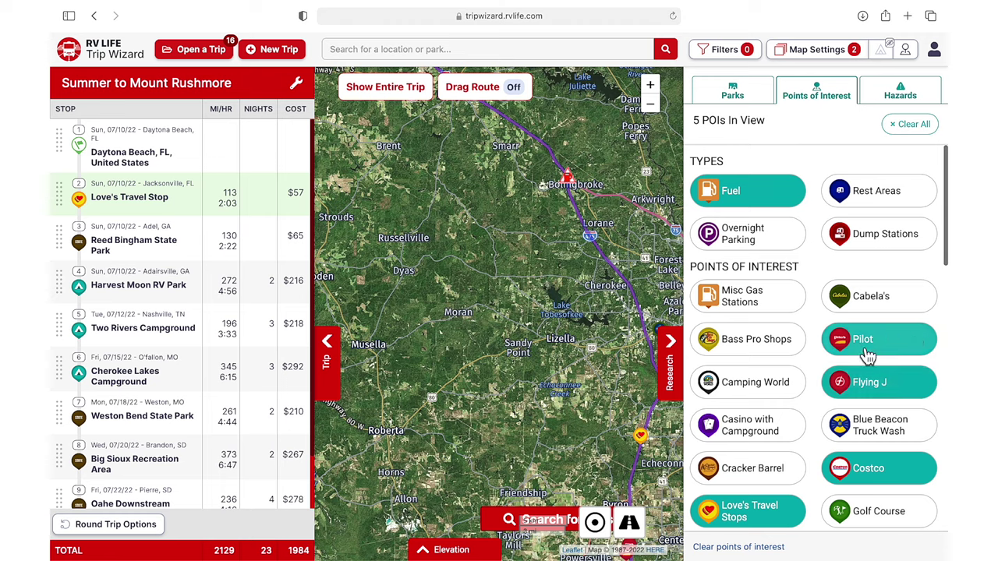
{"action": "left_click", "coordinate": [794, 305]}
{"action": "left_click", "coordinate": [675, 372]}
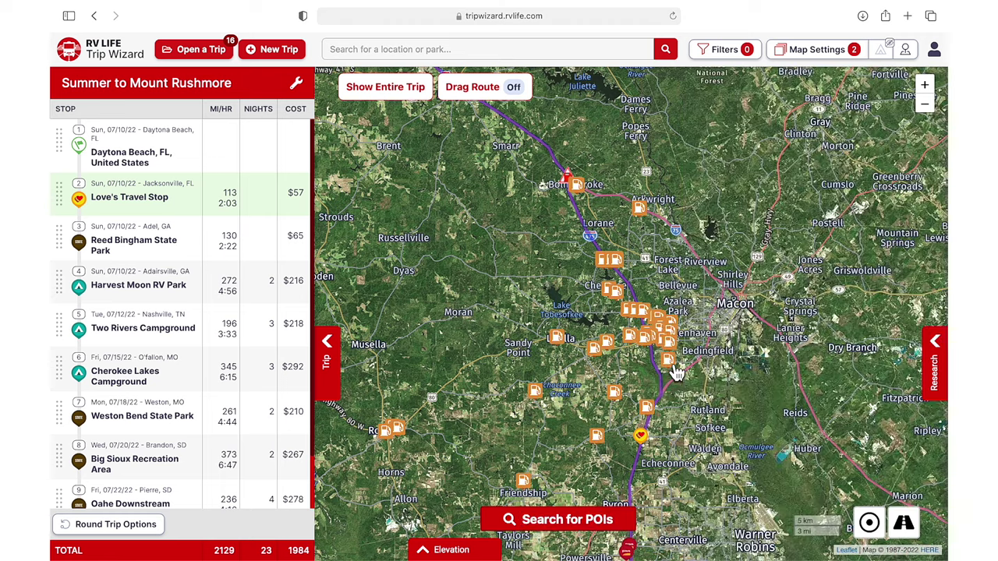
Inspect the gas station beside the I-475 exit at Zebulon Rd on the satellite map and its entrance in Street View.
{"action": "scroll", "coordinate": [620, 299], "scroll_direction": "up", "scroll_amount": 5}
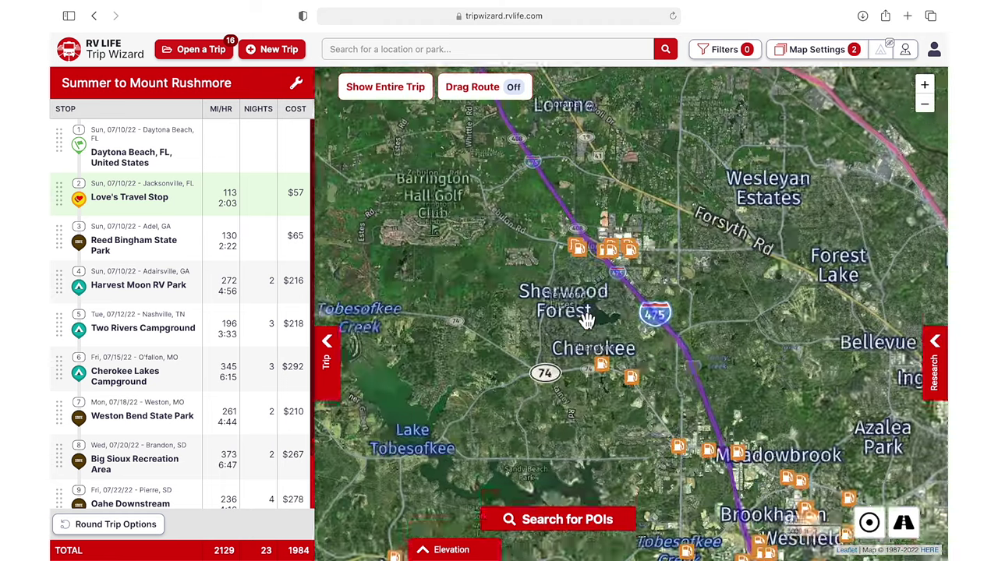
{"action": "scroll", "coordinate": [577, 402], "scroll_direction": "up", "scroll_amount": 3}
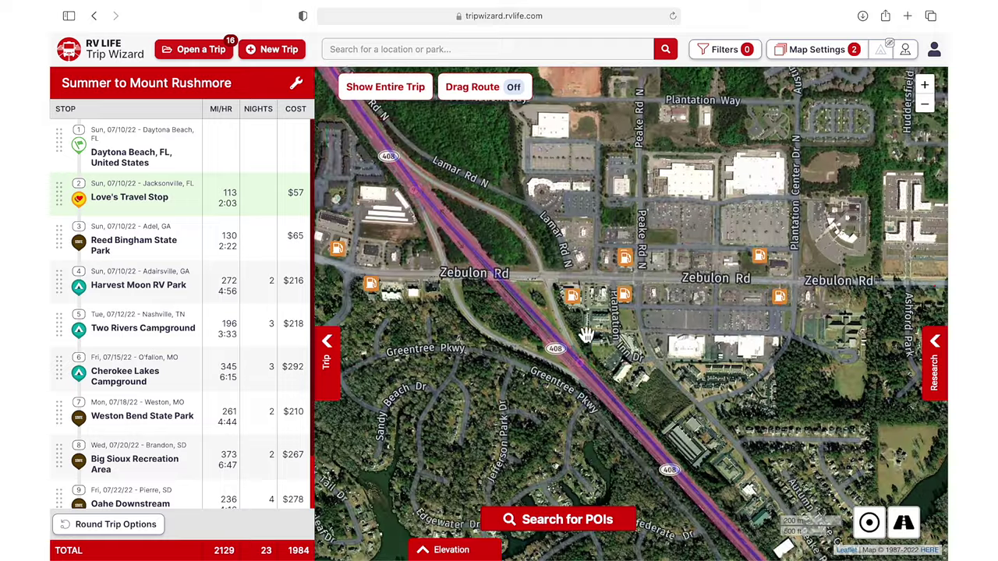
{"action": "left_click_drag", "start_coordinate": [587, 335], "coordinate": [575, 379]}
{"action": "scroll", "coordinate": [567, 357], "scroll_direction": "up", "scroll_amount": 2}
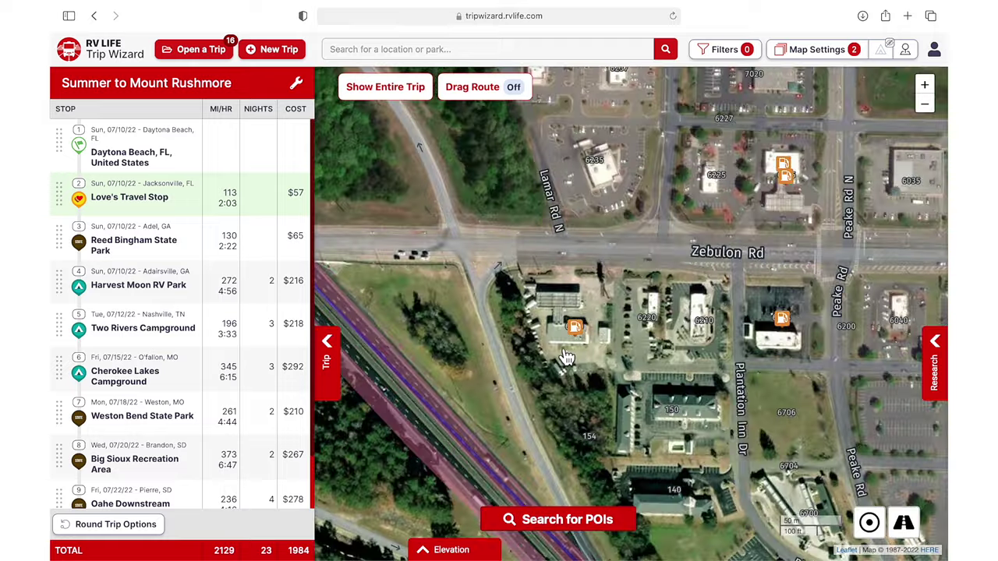
{"action": "scroll", "coordinate": [581, 341], "scroll_direction": "up", "scroll_amount": 2}
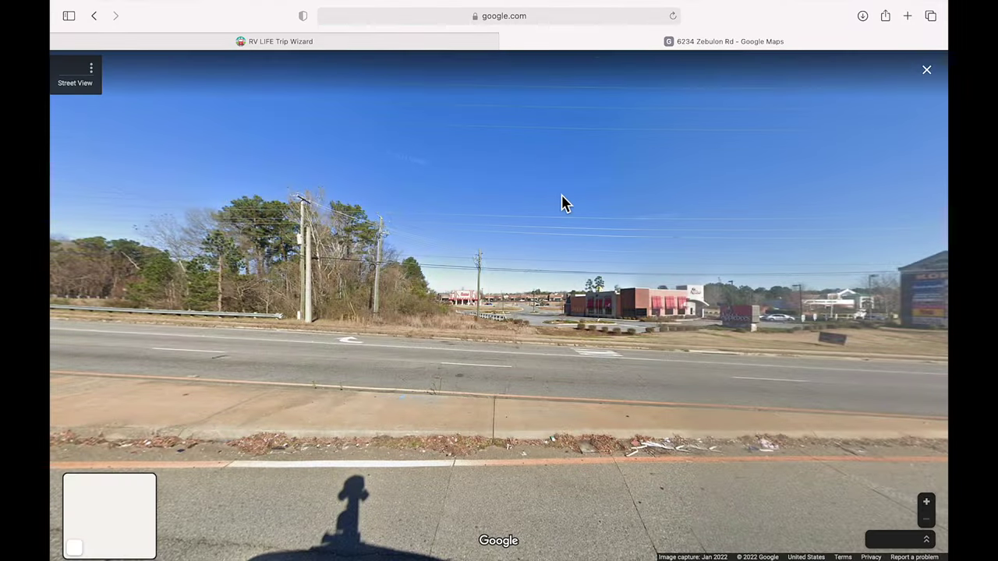
{"action": "left_click", "coordinate": [351, 371]}
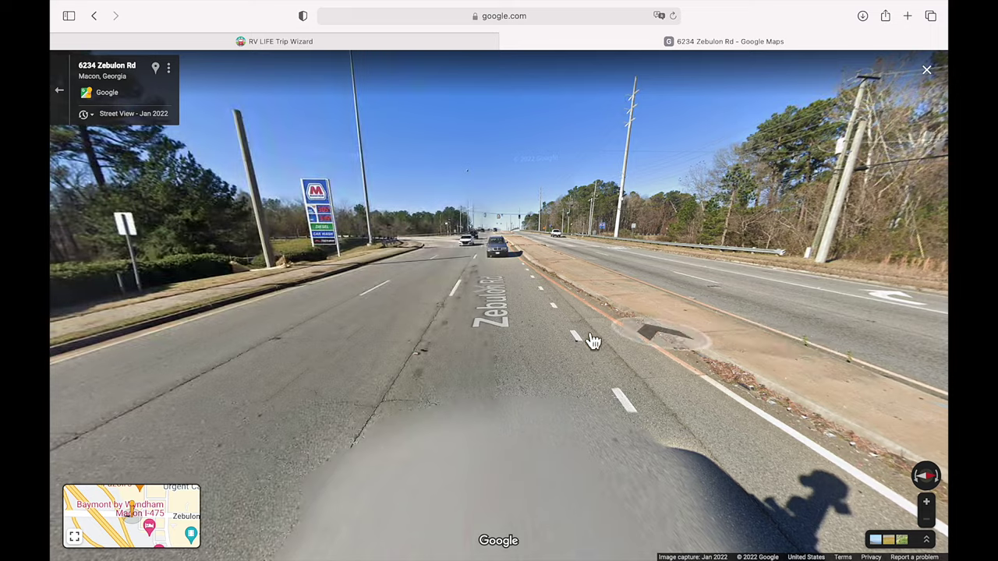
{"action": "left_click", "coordinate": [252, 335]}
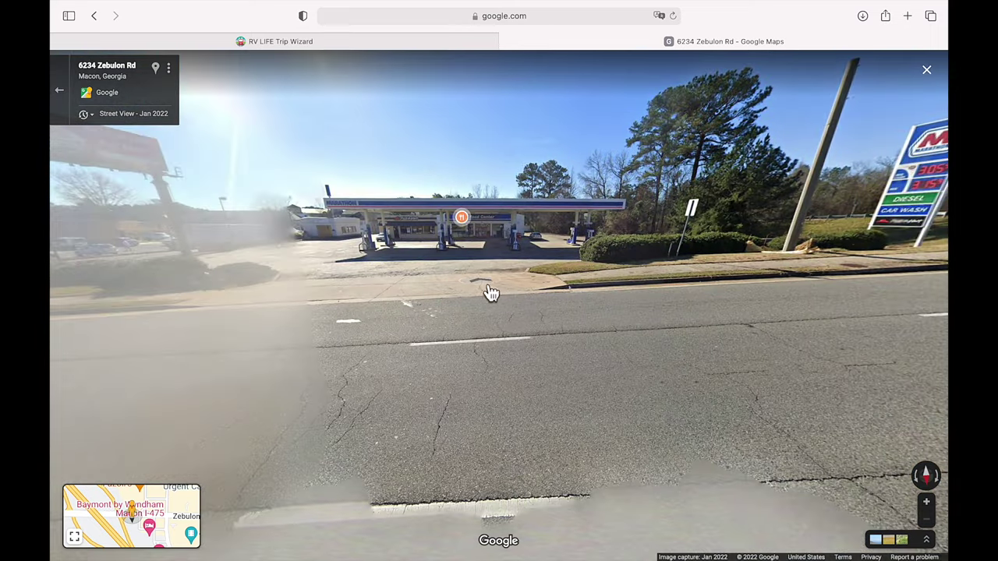
{"action": "left_click_drag", "start_coordinate": [491, 292], "coordinate": [675, 305]}
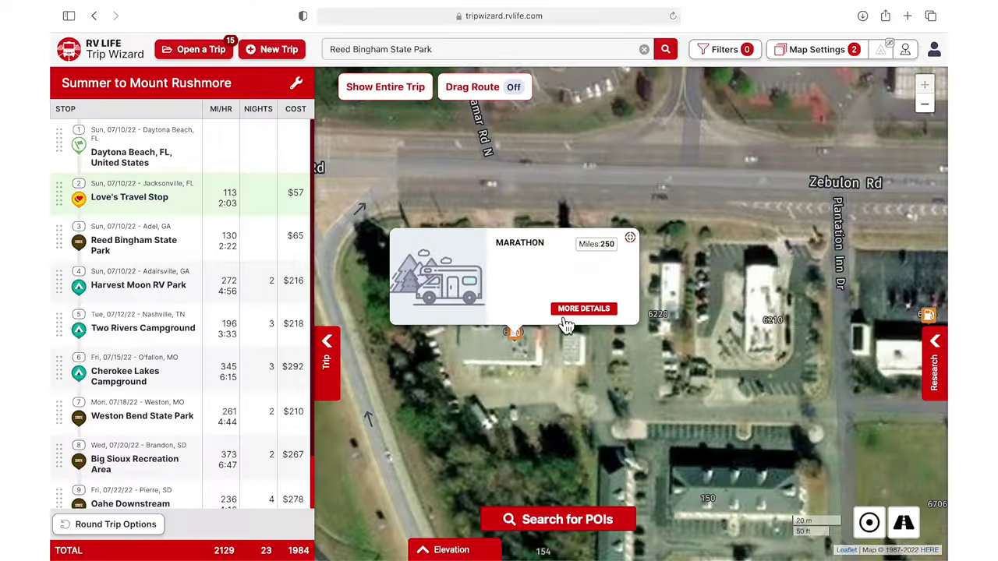
Add the Marathon station on Zebulon Rd in Macon after the Reed Bingham State Park stop with 0 nights.
{"action": "left_click", "coordinate": [572, 319]}
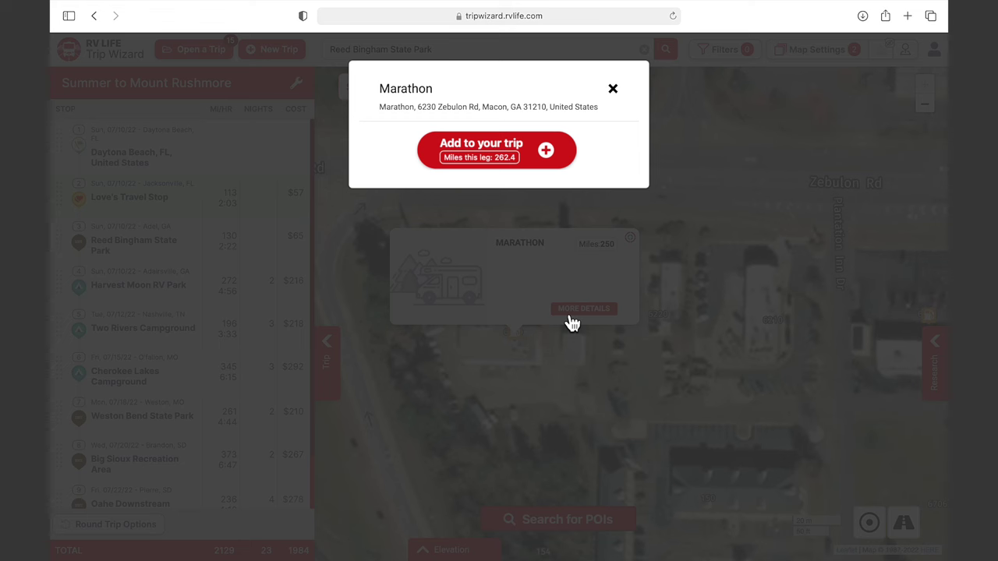
{"action": "left_click", "coordinate": [567, 152]}
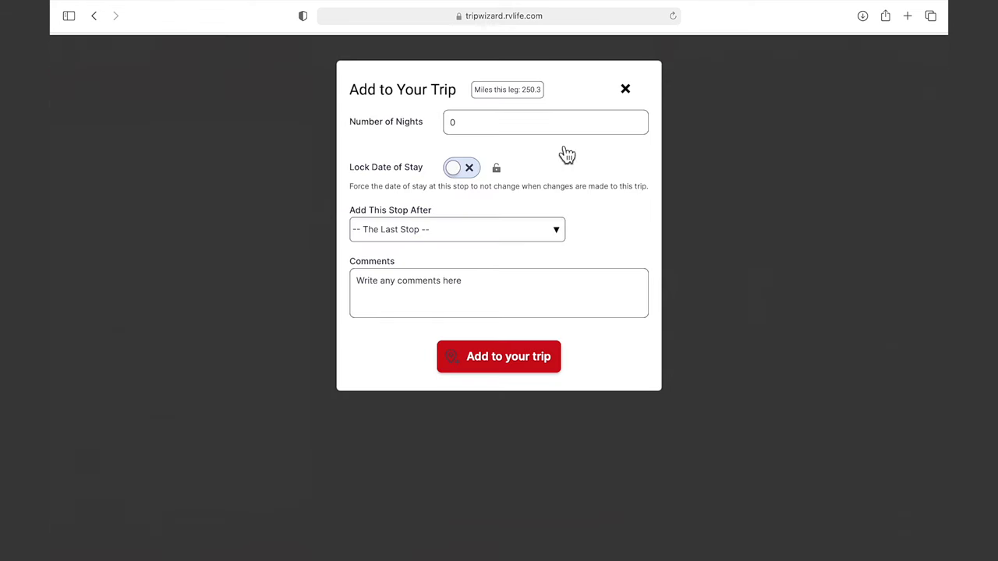
{"action": "left_click", "coordinate": [559, 243]}
{"action": "left_click", "coordinate": [546, 275]}
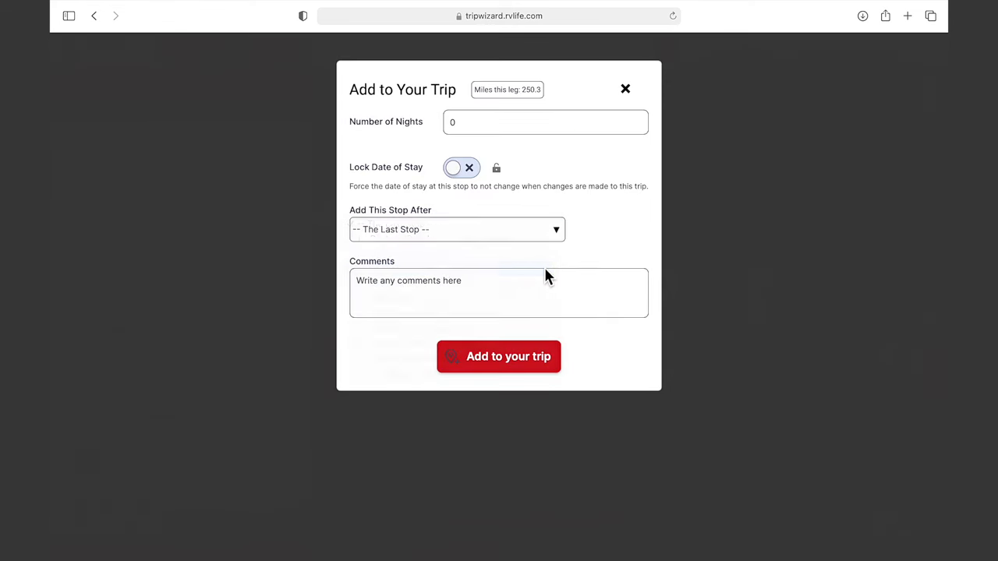
{"action": "left_click", "coordinate": [557, 366]}
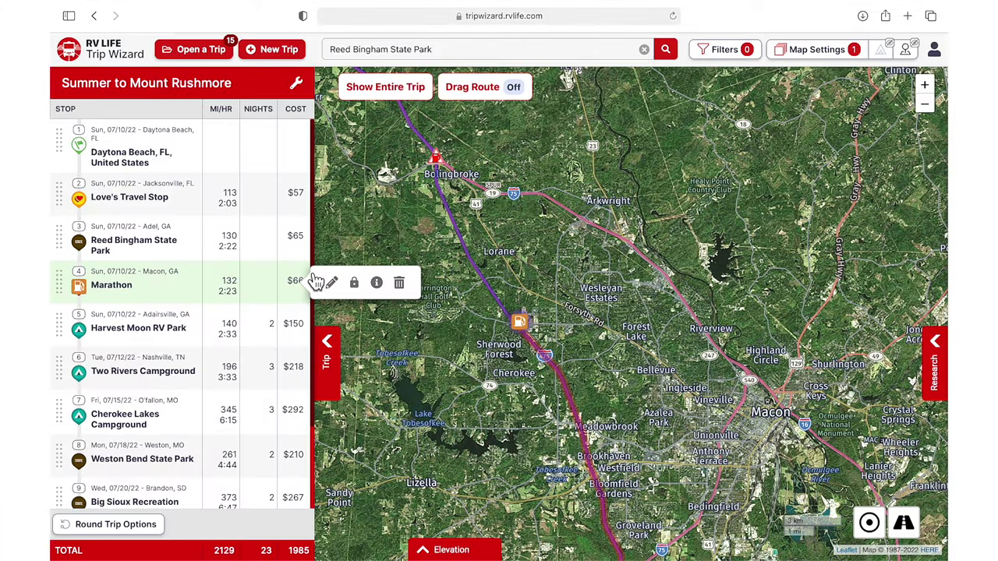
Top off the fuel at the Marathon stop in Macon and save the stop.
{"action": "left_click", "coordinate": [337, 285]}
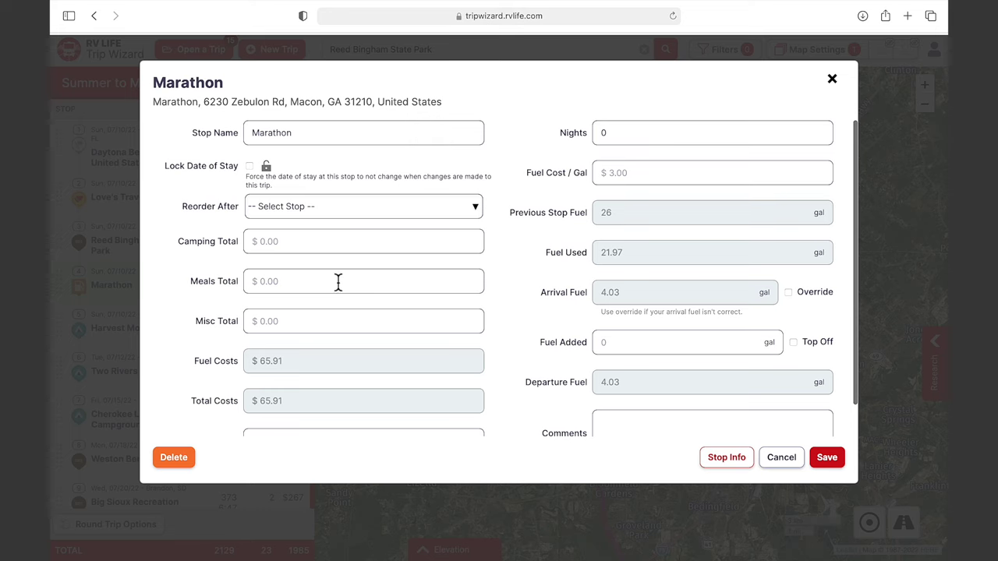
{"action": "left_click", "coordinate": [794, 343]}
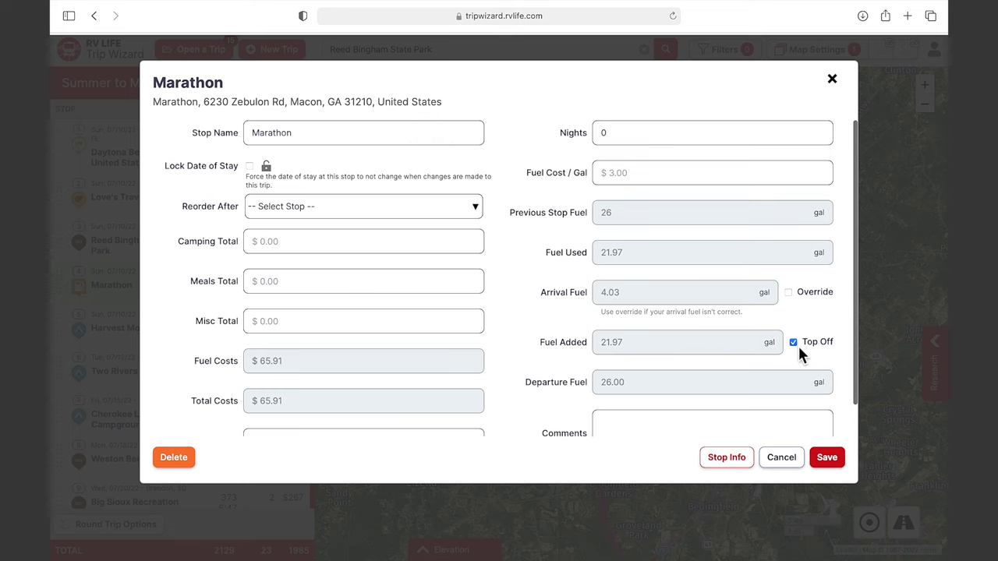
{"action": "left_click", "coordinate": [827, 459]}
Follow the route north to the fuel warning near Adairsville and search for points of interest there.
{"action": "scroll", "coordinate": [553, 325], "scroll_direction": "down", "scroll_amount": 5}
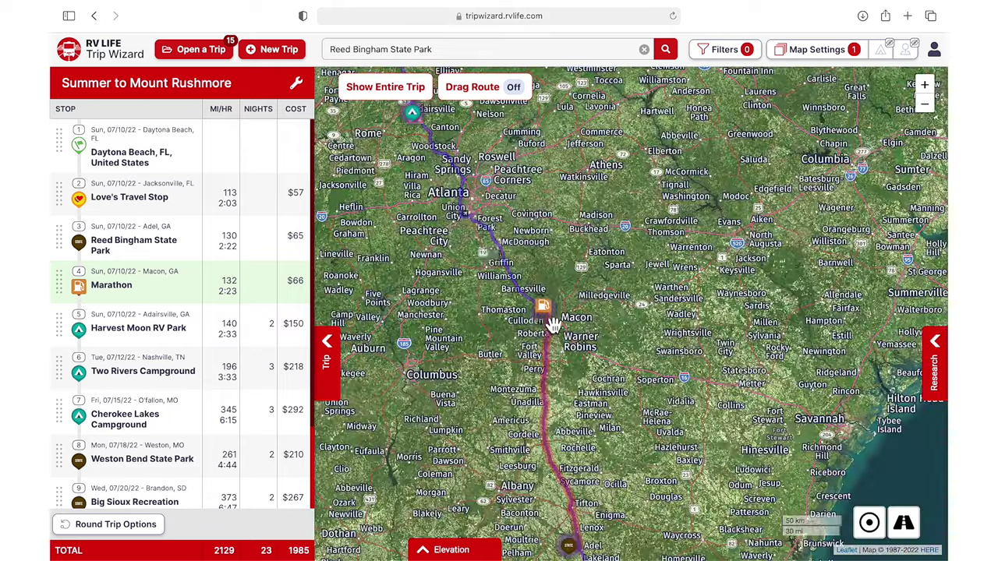
{"action": "left_click_drag", "start_coordinate": [551, 319], "coordinate": [595, 419]}
{"action": "scroll", "coordinate": [522, 287], "scroll_direction": "up", "scroll_amount": 5}
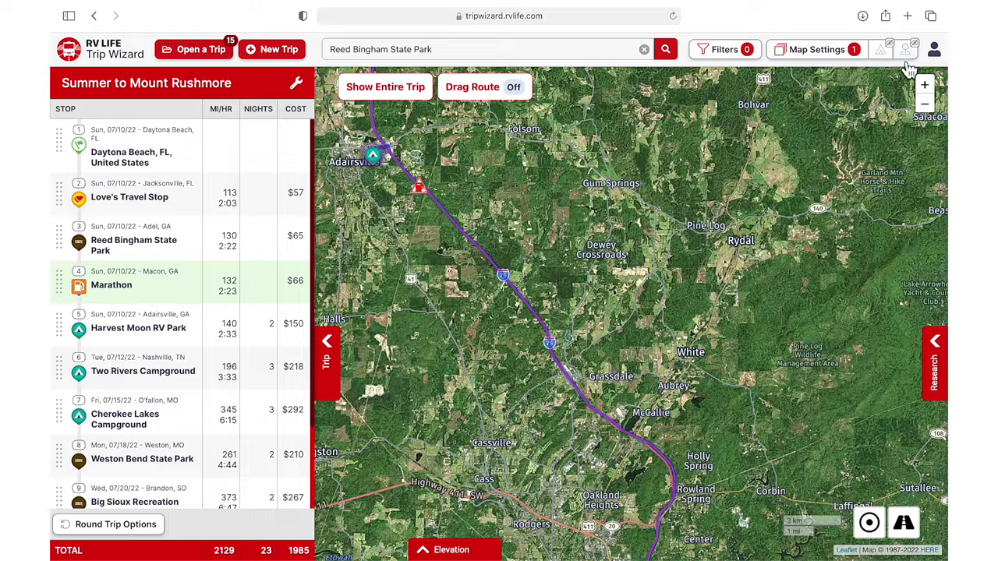
{"action": "left_click", "coordinate": [906, 50]}
{"action": "left_click", "coordinate": [616, 517]}
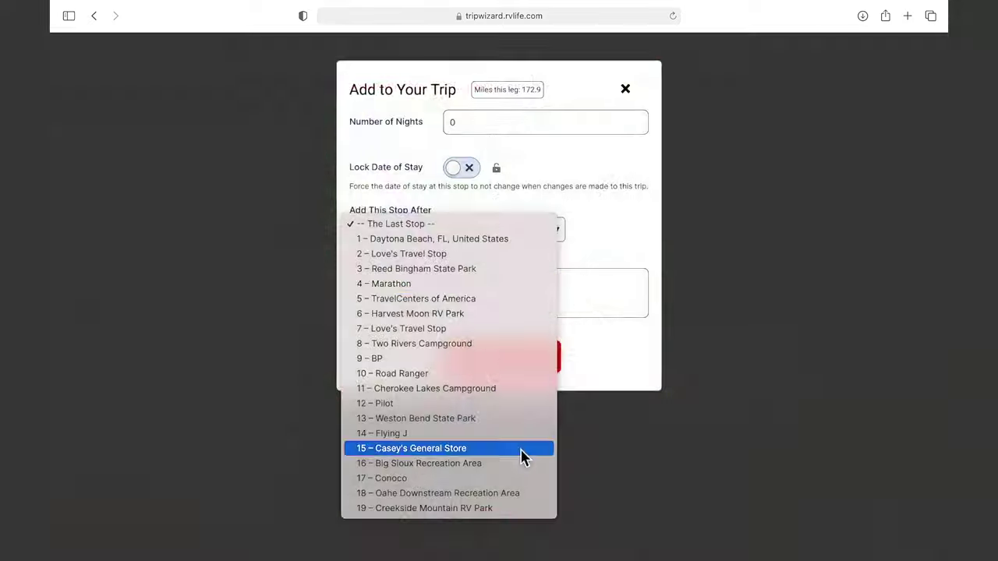
Add the Conoco in Wall after Oahe Downstream Recreation Area with 0 nights, and save it with its fuel topped off.
{"action": "left_click", "coordinate": [517, 503]}
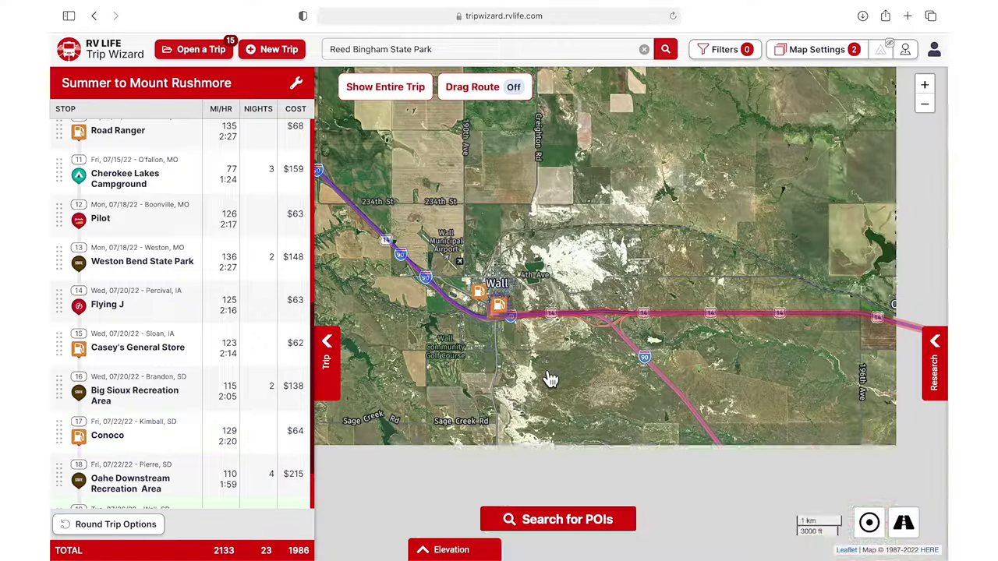
{"action": "scroll", "coordinate": [292, 406], "scroll_direction": "down", "scroll_amount": 2}
{"action": "left_click", "coordinate": [295, 446]}
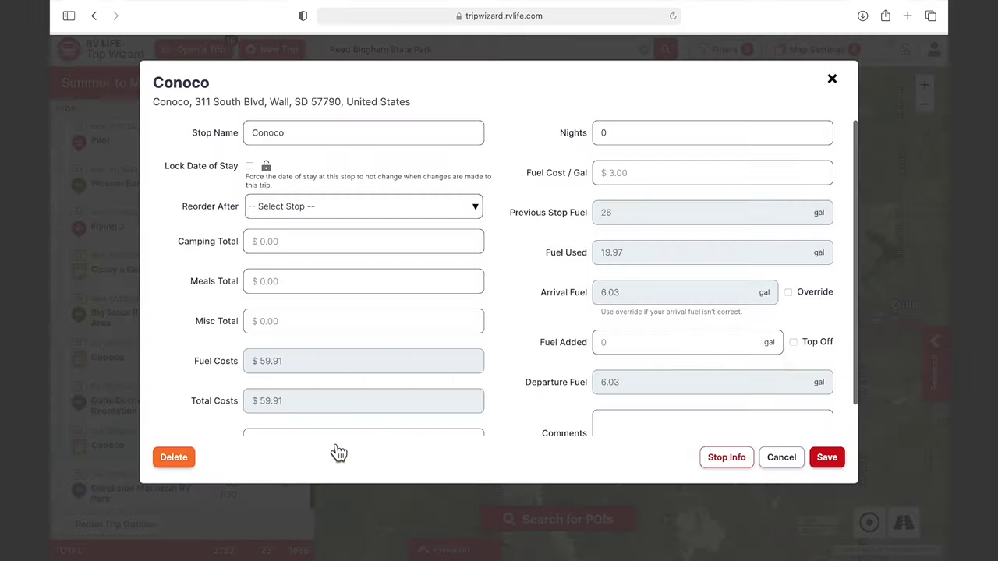
{"action": "left_click", "coordinate": [793, 342]}
{"action": "left_click", "coordinate": [826, 459]}
Clear the fuel points of interest and show only Rest Areas along the route between Nashville and Paducah.
{"action": "scroll", "coordinate": [521, 394], "scroll_direction": "up", "scroll_amount": 4}
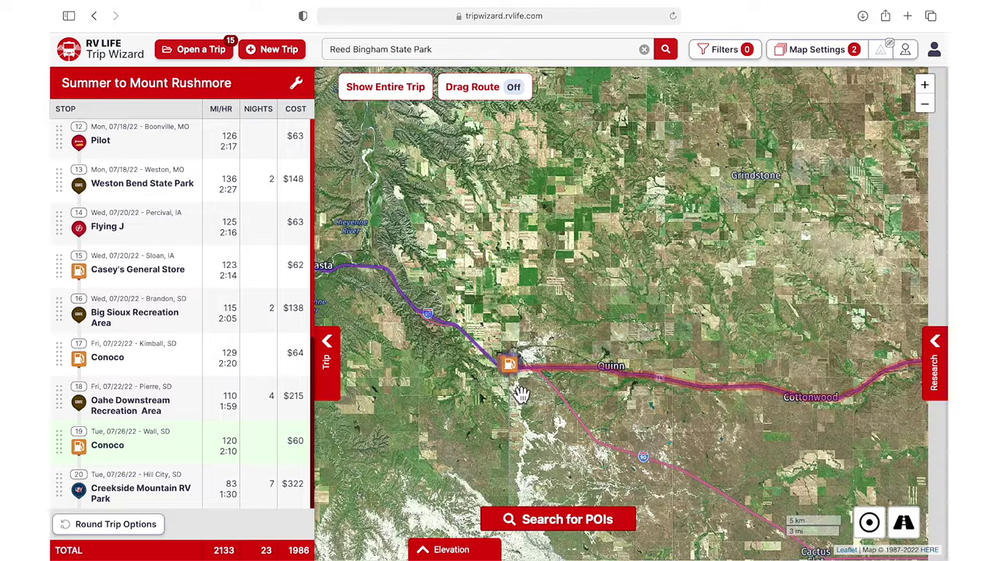
{"action": "scroll", "coordinate": [515, 391], "scroll_direction": "down", "scroll_amount": 5}
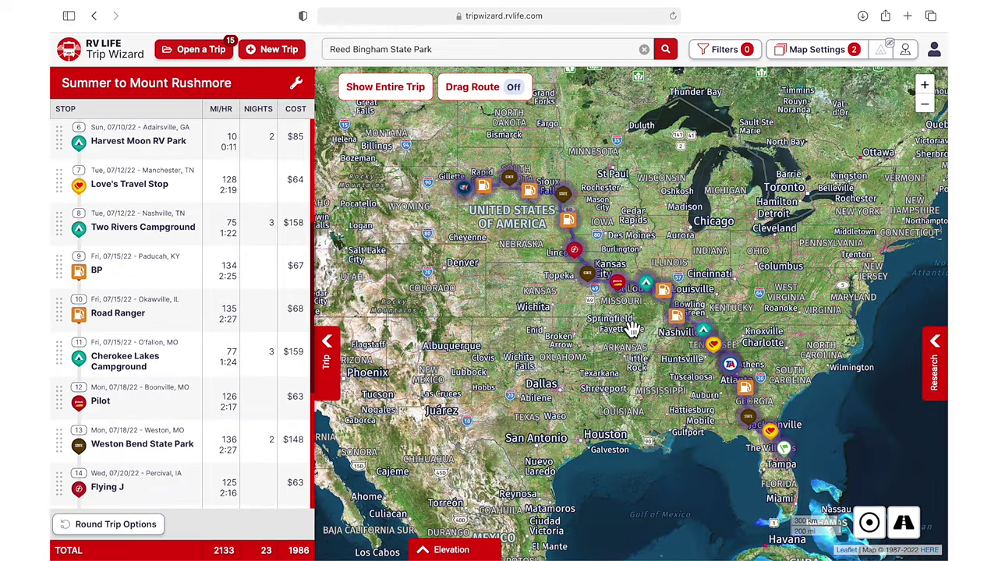
{"action": "scroll", "coordinate": [704, 347], "scroll_direction": "up", "scroll_amount": 5}
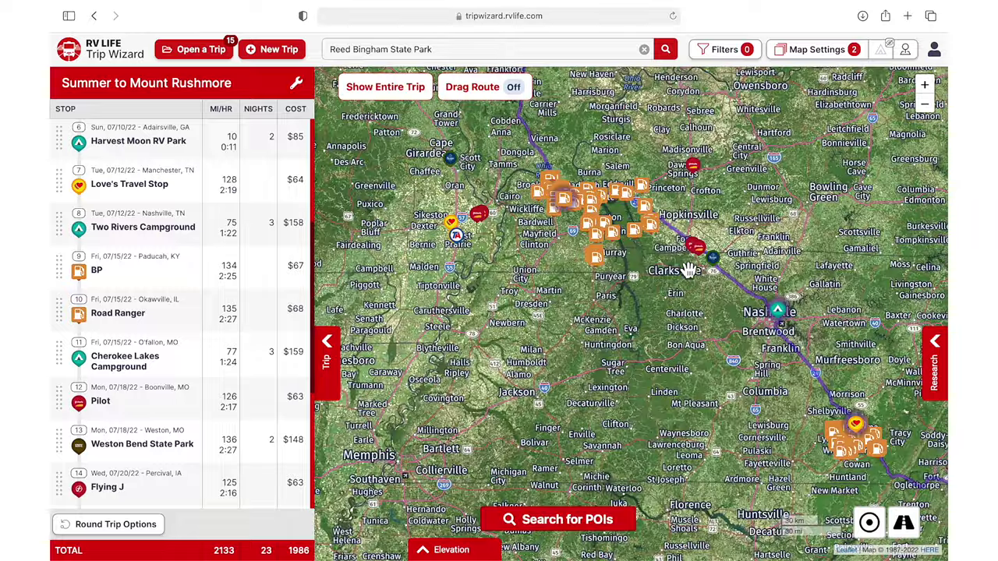
{"action": "left_click_drag", "start_coordinate": [689, 269], "coordinate": [612, 311]}
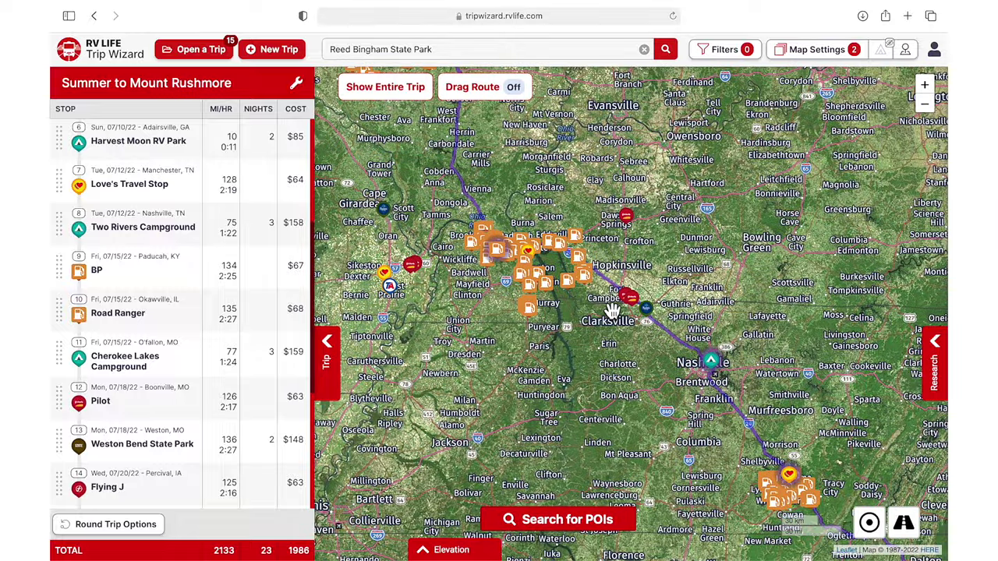
{"action": "left_click", "coordinate": [933, 366]}
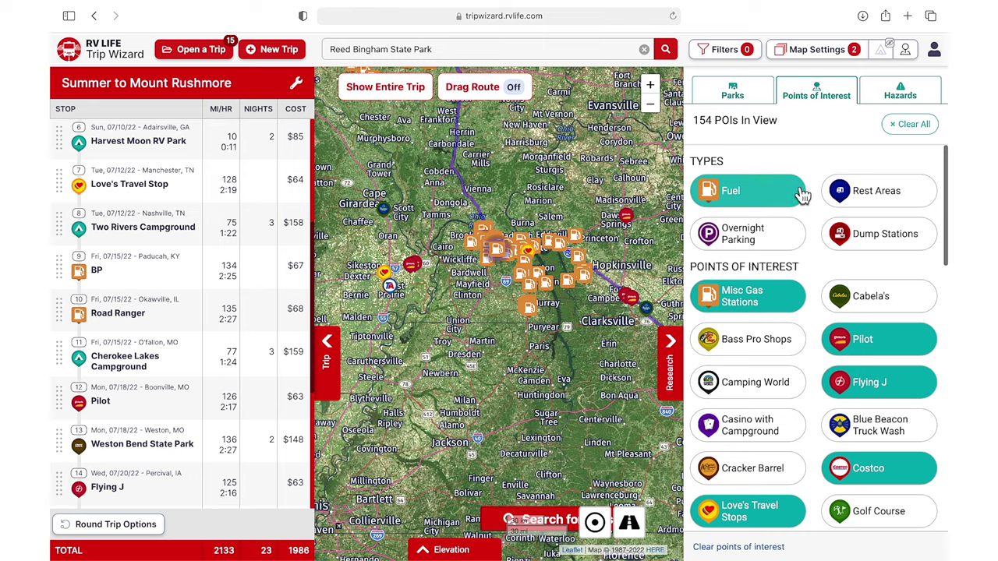
{"action": "left_click", "coordinate": [925, 131]}
{"action": "left_click", "coordinate": [909, 195]}
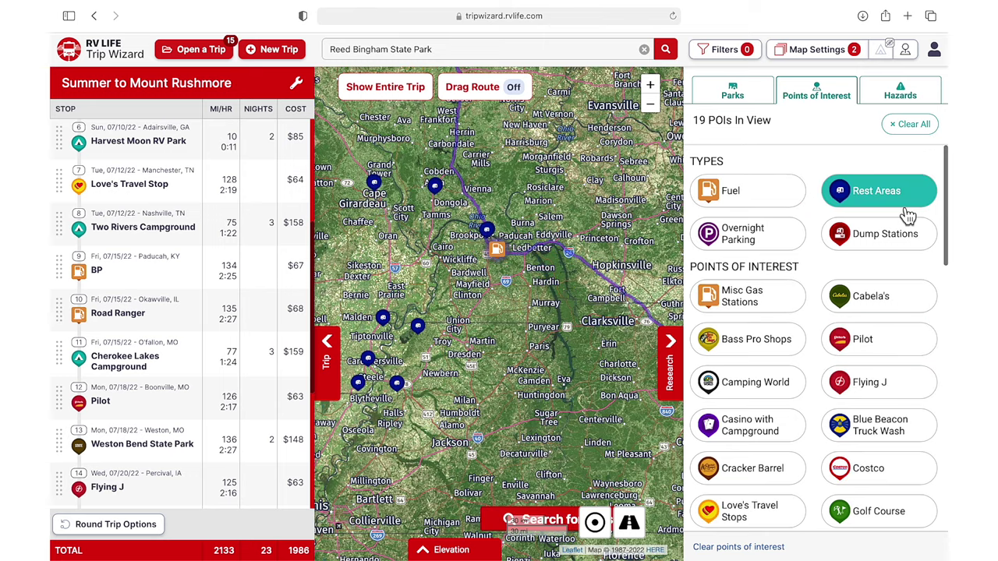
{"action": "left_click", "coordinate": [670, 351]}
Add the Kentucky Welcome Center rest area on I-24 at Oak Grove after Two Rivers Campground with 0 nights.
{"action": "scroll", "coordinate": [546, 333], "scroll_direction": "up", "scroll_amount": 5}
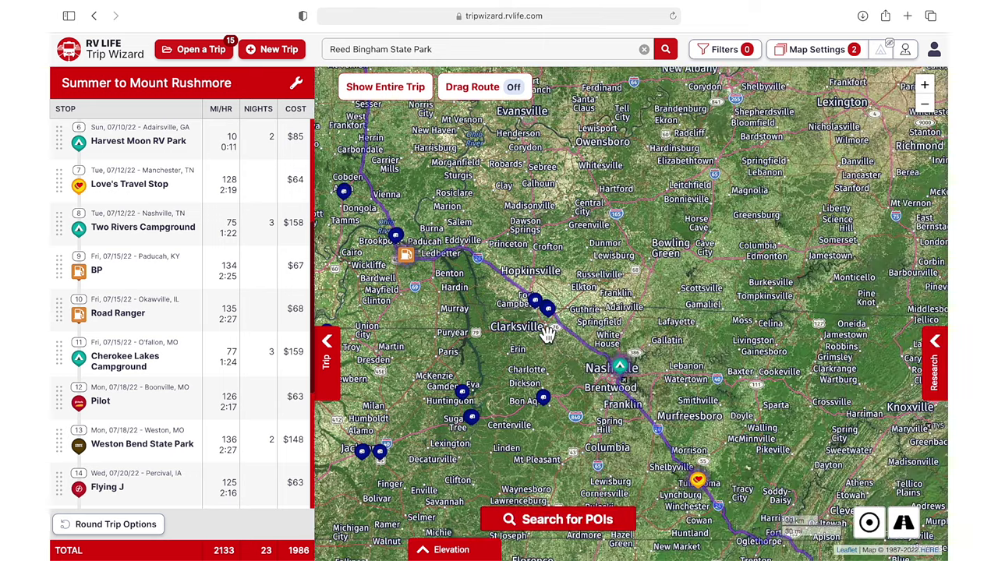
{"action": "scroll", "coordinate": [597, 188], "scroll_direction": "up", "scroll_amount": 10}
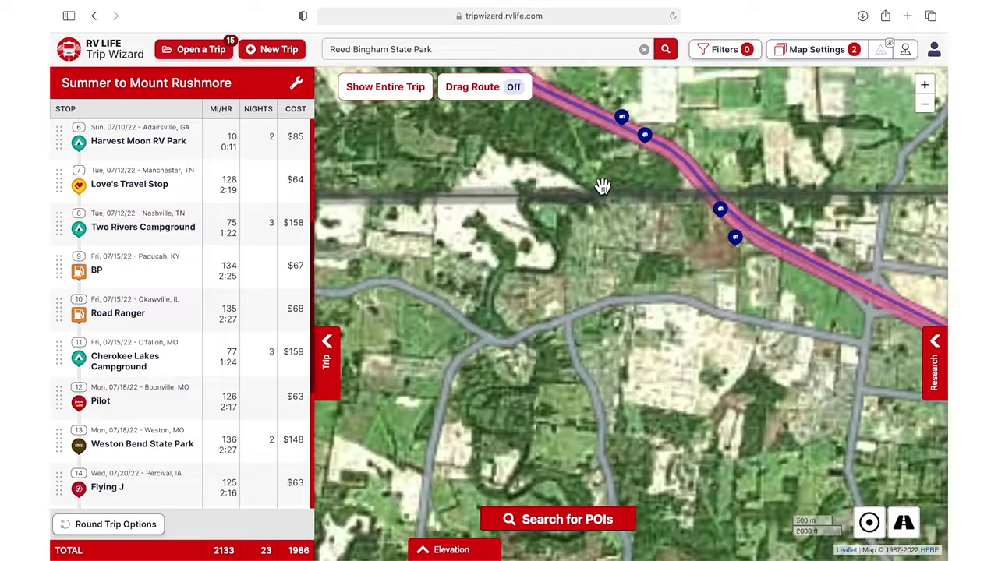
{"action": "scroll", "coordinate": [562, 250], "scroll_direction": "up", "scroll_amount": 6}
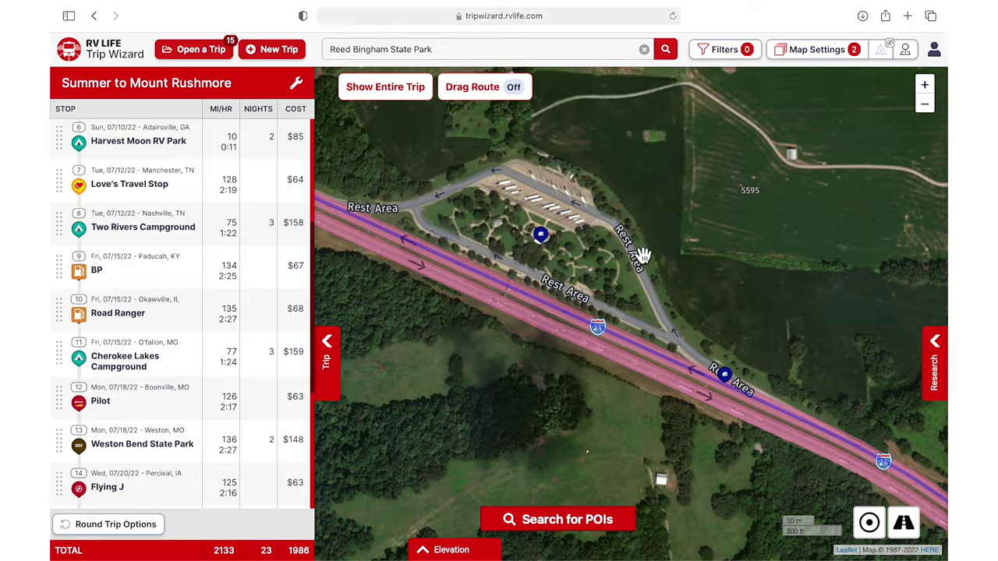
{"action": "left_click", "coordinate": [555, 248]}
{"action": "left_click", "coordinate": [611, 211]}
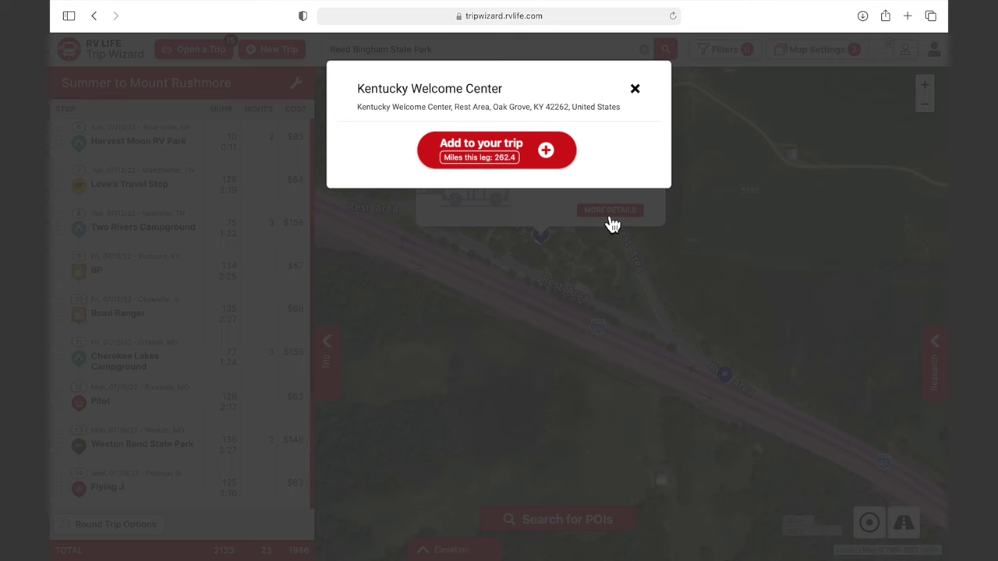
{"action": "left_click", "coordinate": [573, 152]}
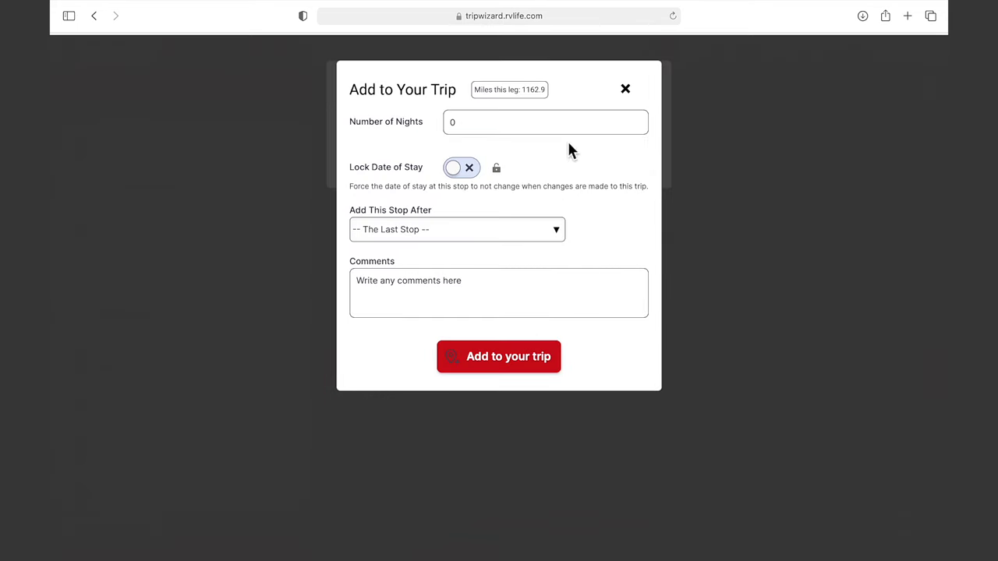
{"action": "left_click", "coordinate": [560, 231]}
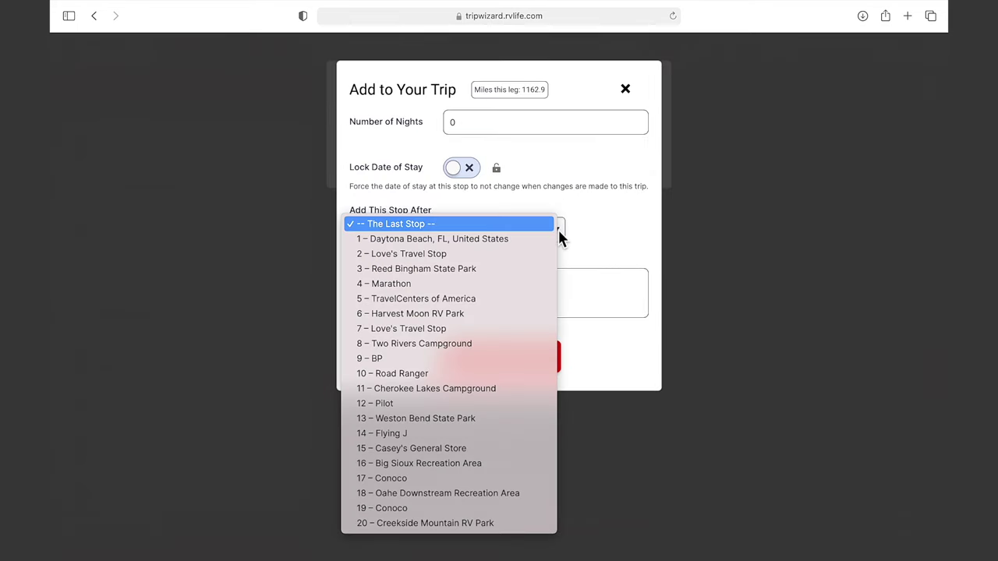
{"action": "left_click", "coordinate": [538, 341]}
{"action": "left_click", "coordinate": [538, 358]}
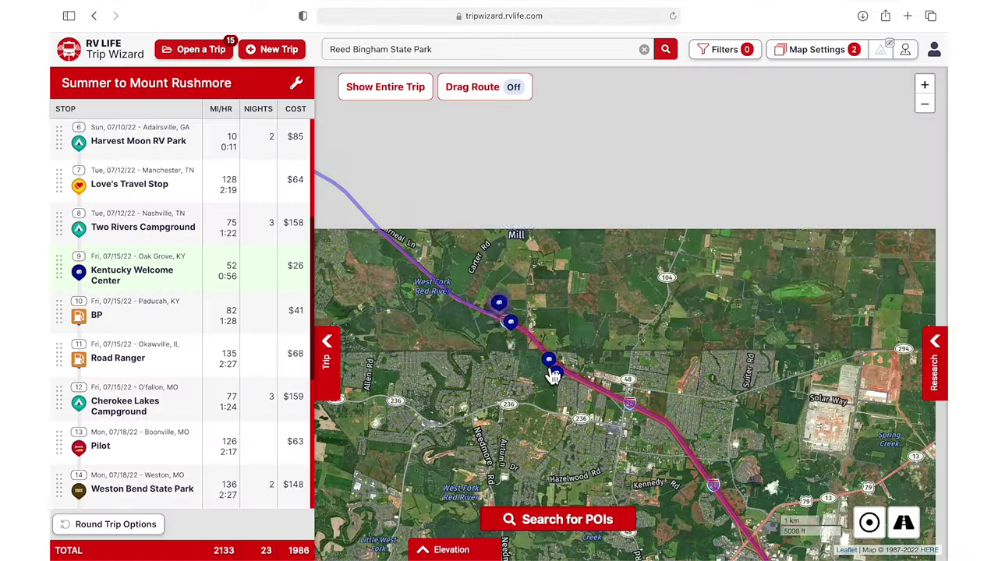
Clear the rest areas and show Costco, Walmart and Sam's Club locations around Rapid City, South Dakota.
{"action": "scroll", "coordinate": [551, 376], "scroll_direction": "down", "scroll_amount": 10}
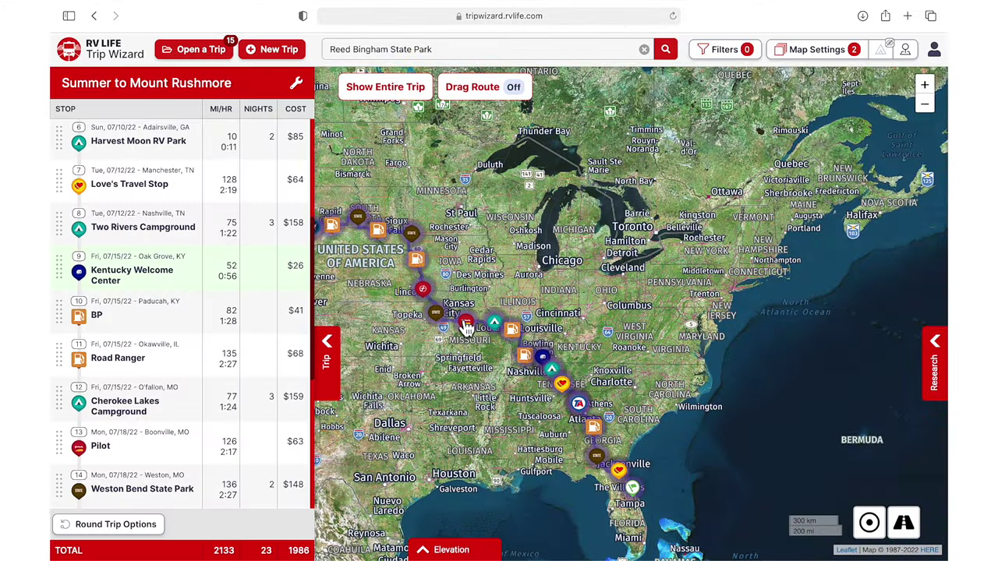
{"action": "left_click_drag", "start_coordinate": [466, 328], "coordinate": [535, 311]}
{"action": "scroll", "coordinate": [483, 289], "scroll_direction": "up", "scroll_amount": 6}
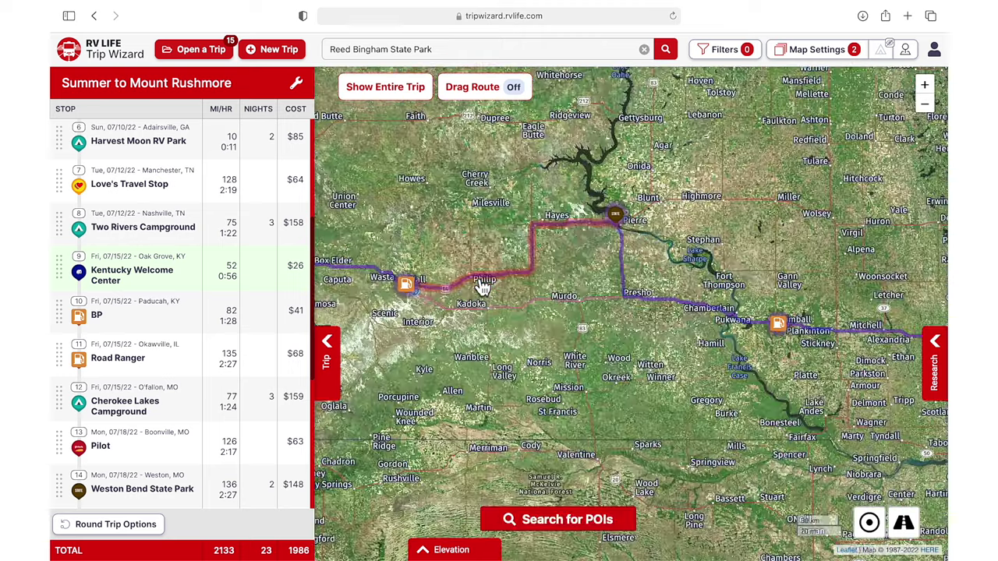
{"action": "scroll", "coordinate": [483, 288], "scroll_direction": "up", "scroll_amount": 1}
{"action": "left_click_drag", "start_coordinate": [404, 310], "coordinate": [731, 406]}
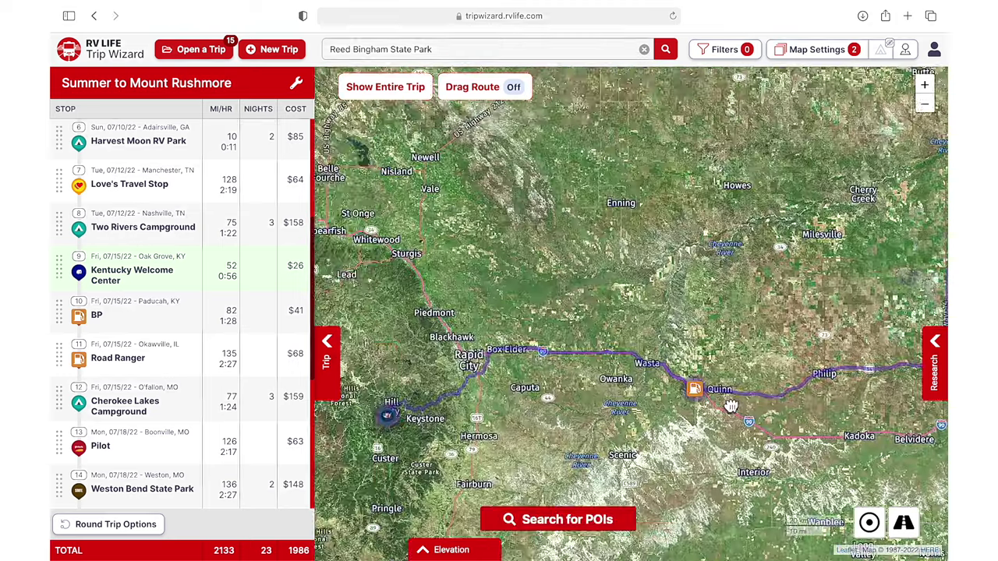
{"action": "left_click_drag", "start_coordinate": [516, 375], "coordinate": [597, 255]}
{"action": "scroll", "coordinate": [630, 290], "scroll_direction": "up", "scroll_amount": 4}
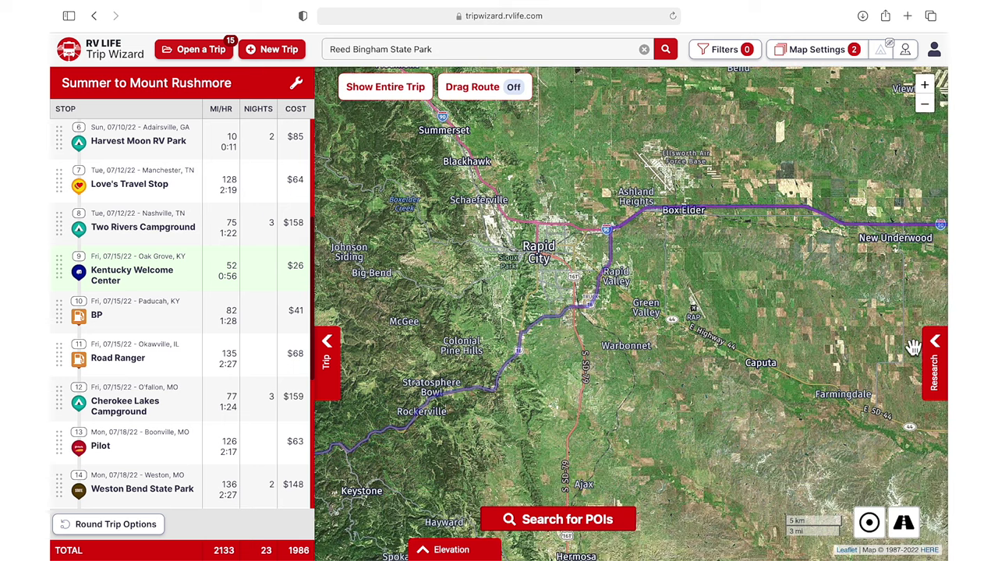
{"action": "left_click", "coordinate": [936, 365]}
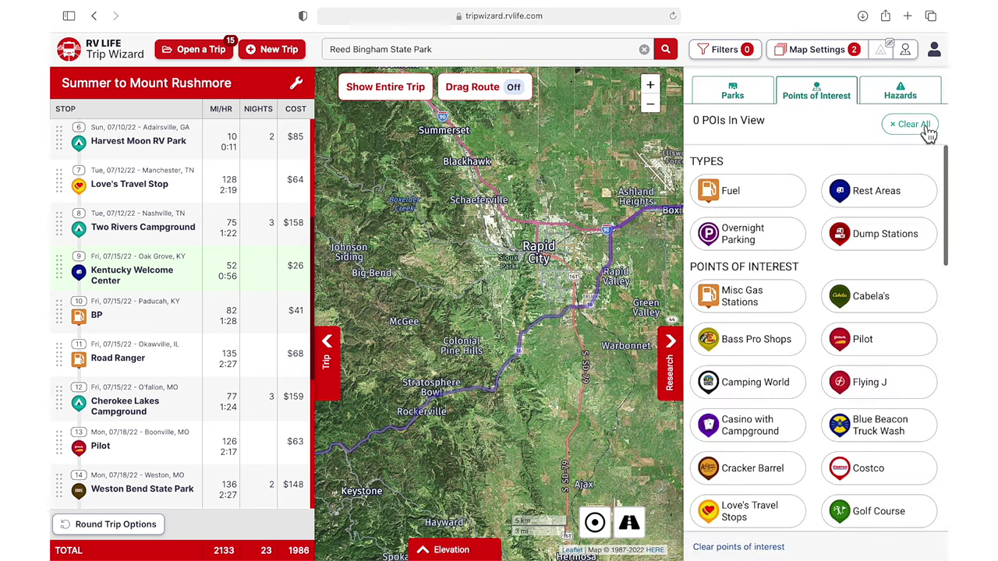
{"action": "scroll", "coordinate": [813, 263], "scroll_direction": "down", "scroll_amount": 5}
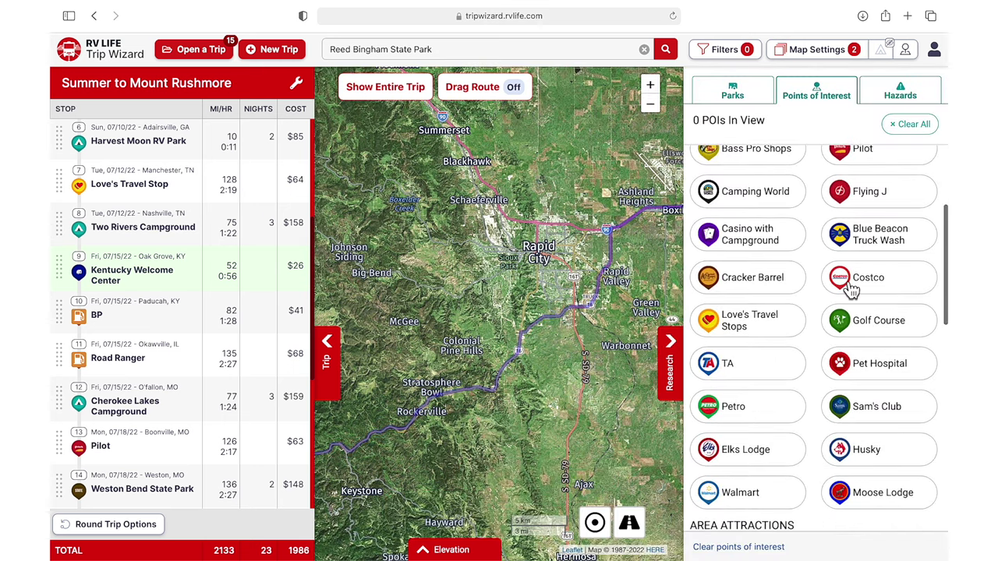
{"action": "left_click", "coordinate": [850, 283]}
{"action": "scroll", "coordinate": [813, 327], "scroll_direction": "down", "scroll_amount": 2}
{"action": "left_click", "coordinate": [793, 428]}
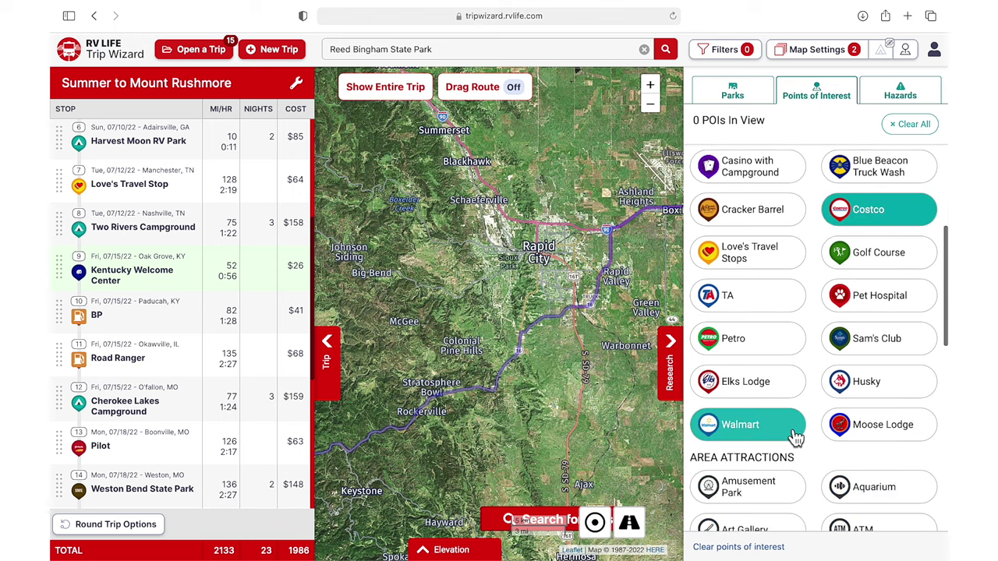
{"action": "left_click", "coordinate": [846, 350]}
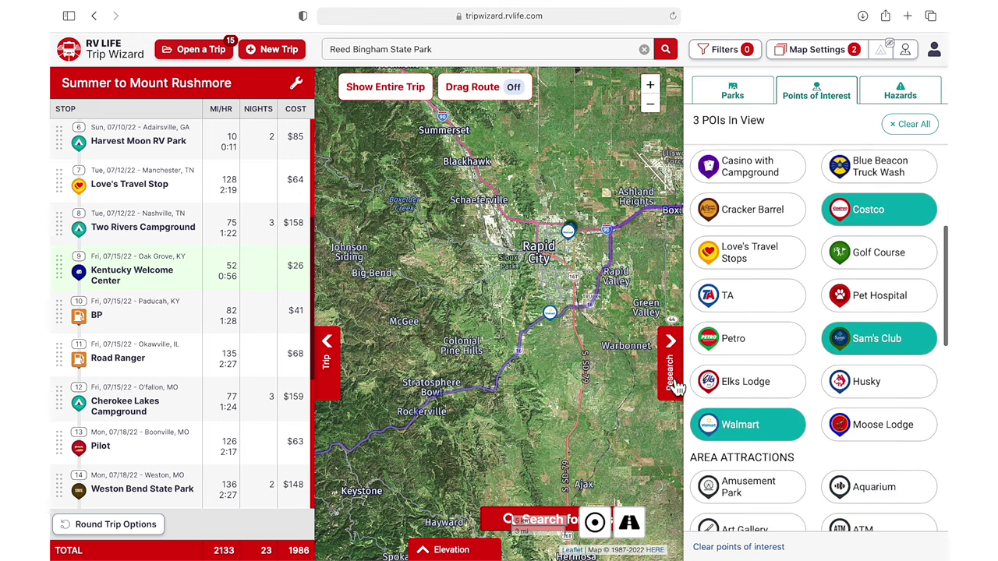
Add the Walmart on Stumer Rd in Rapid City after the Conoco stop in Wall with 0 nights, and check the route into its parking lot.
{"action": "scroll", "coordinate": [571, 302], "scroll_direction": "up", "scroll_amount": 5}
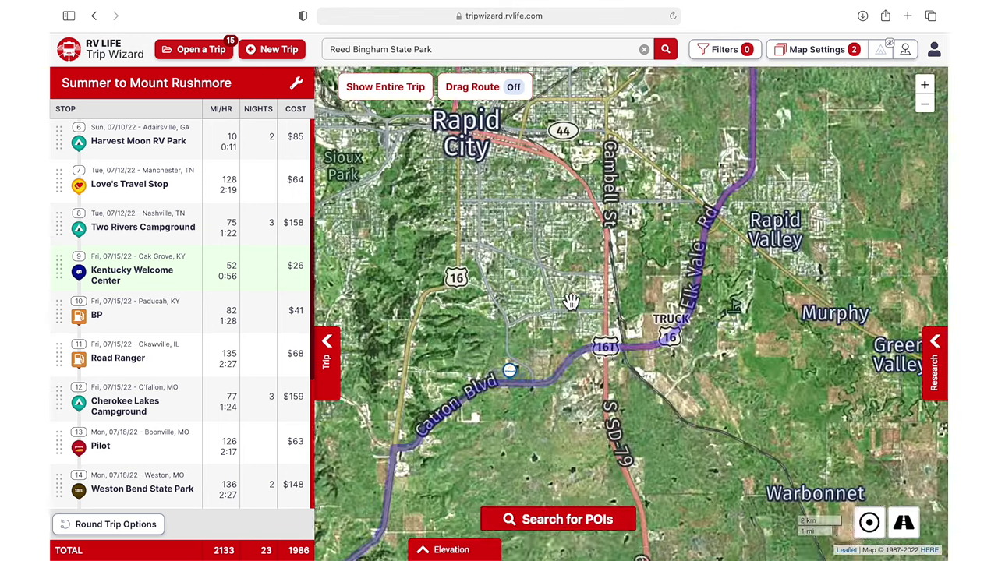
{"action": "scroll", "coordinate": [592, 296], "scroll_direction": "up", "scroll_amount": 5}
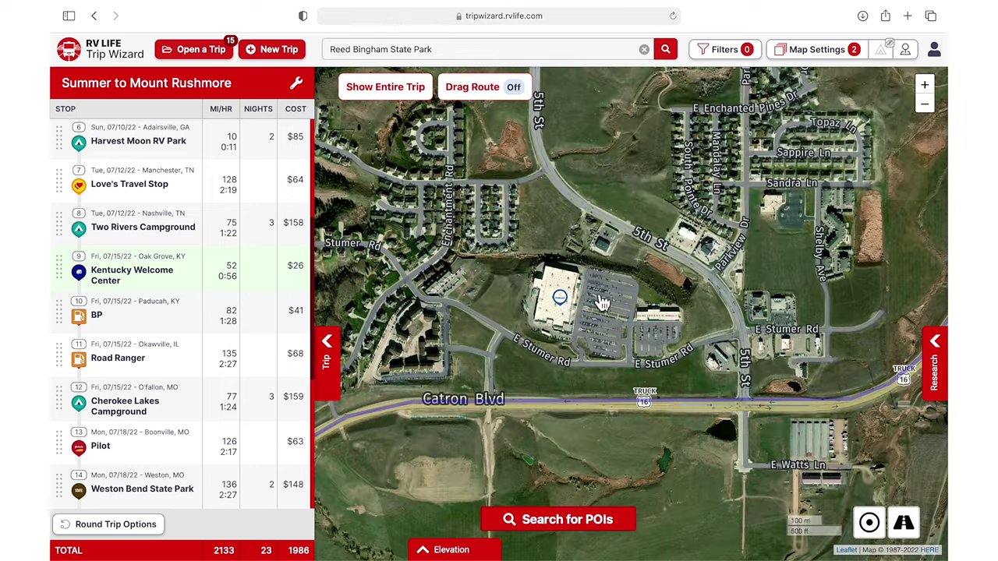
{"action": "left_click", "coordinate": [579, 297]}
{"action": "left_click", "coordinate": [618, 287]}
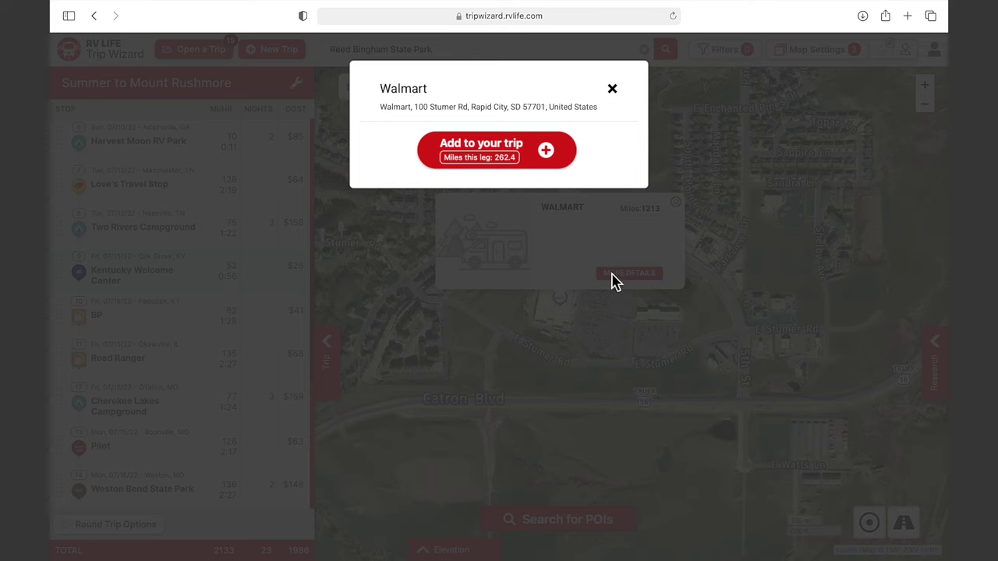
{"action": "left_click", "coordinate": [545, 148]}
{"action": "left_click", "coordinate": [555, 230]}
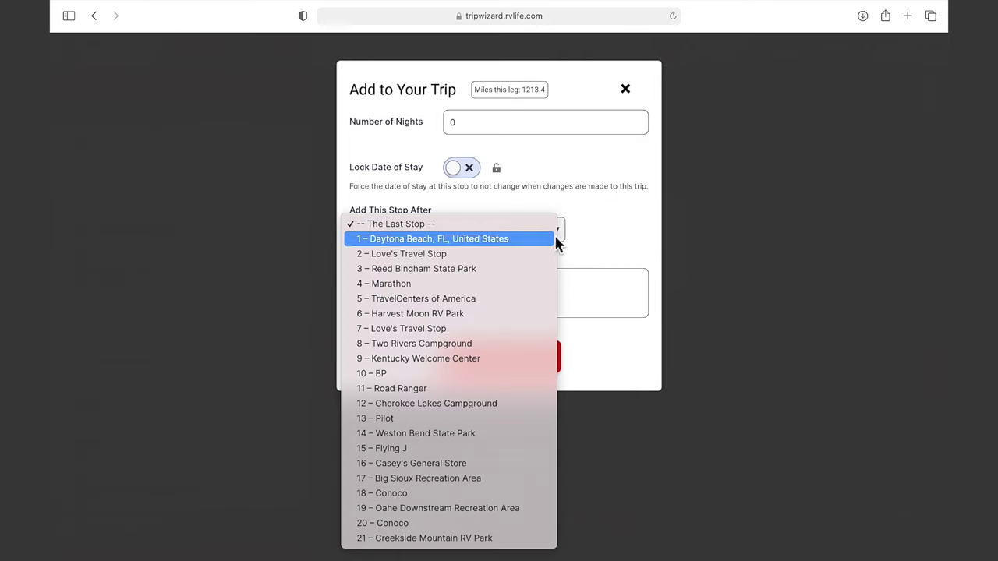
{"action": "left_click", "coordinate": [527, 530]}
{"action": "left_click", "coordinate": [535, 372]}
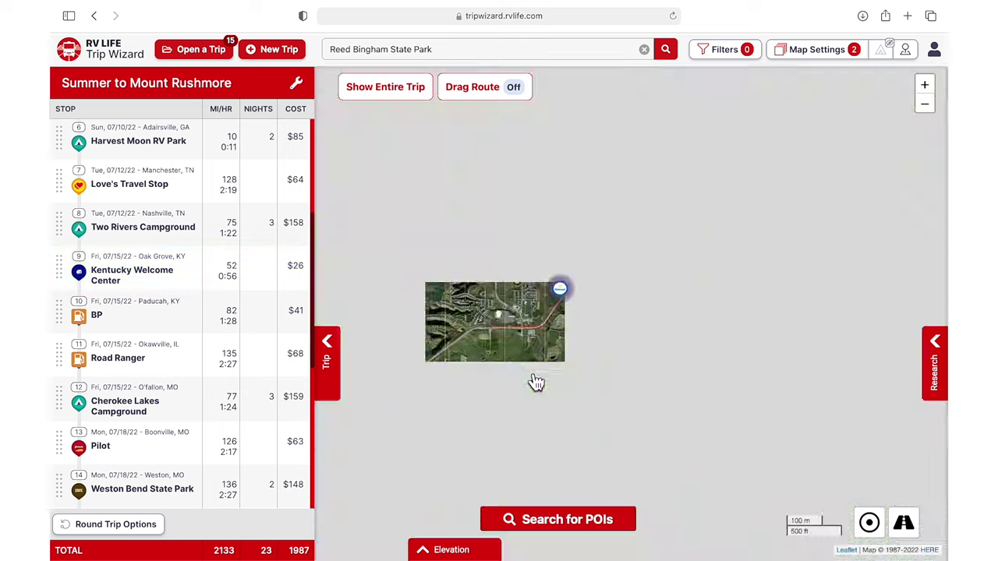
{"action": "scroll", "coordinate": [517, 340], "scroll_direction": "up", "scroll_amount": 5}
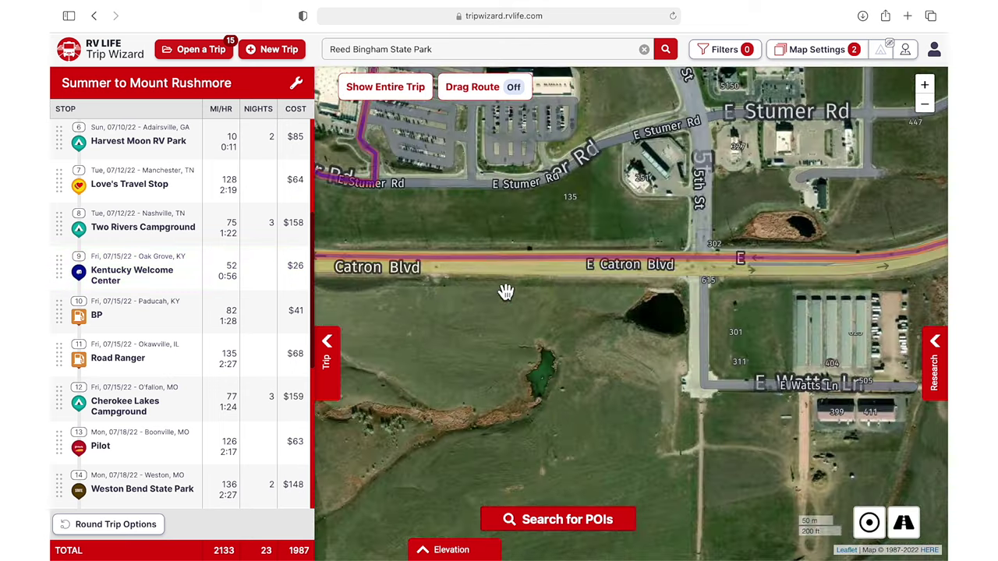
{"action": "left_click_drag", "start_coordinate": [506, 292], "coordinate": [542, 523]}
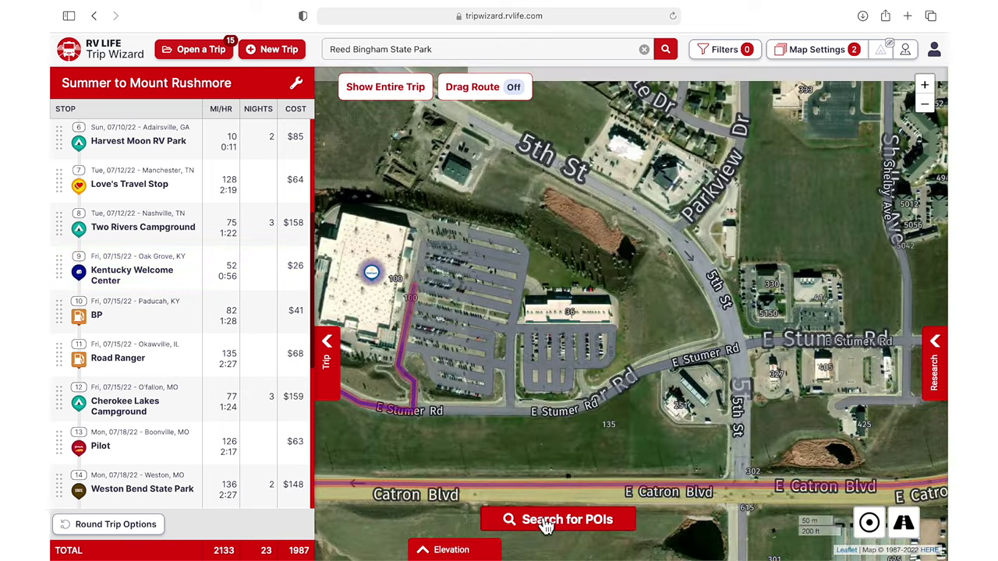
Clear the store points of interest and show Fuel locations around the Rapid City Walmart.
{"action": "left_click", "coordinate": [934, 366]}
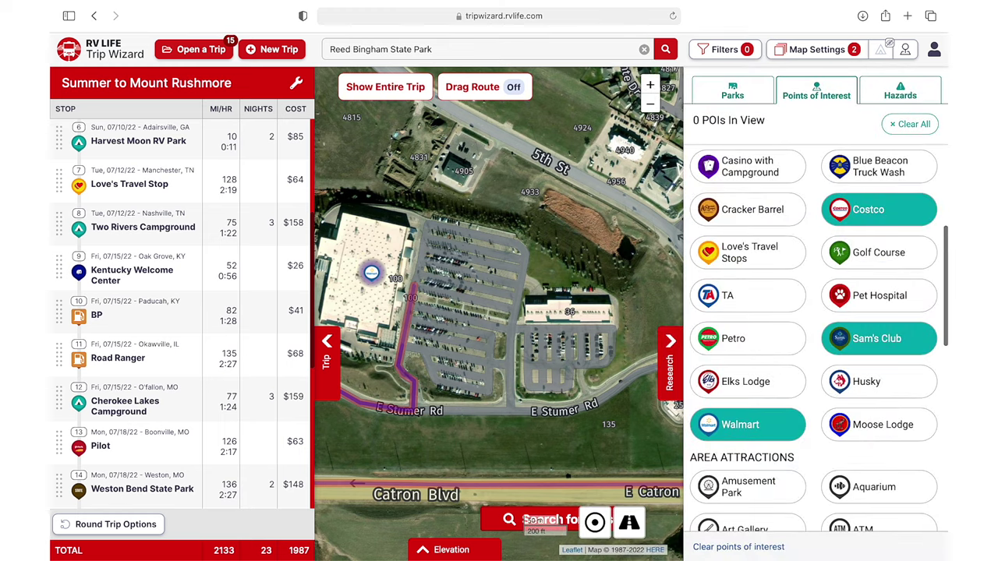
{"action": "left_click", "coordinate": [910, 124]}
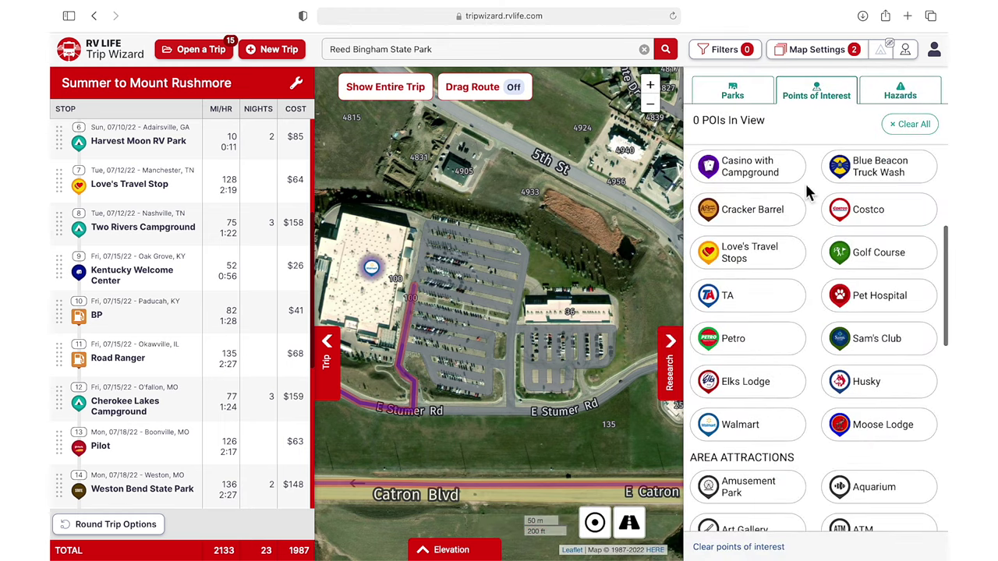
{"action": "scroll", "coordinate": [797, 197], "scroll_direction": "up", "scroll_amount": 4}
{"action": "scroll", "coordinate": [797, 197], "scroll_direction": "down", "scroll_amount": 1}
{"action": "left_click", "coordinate": [794, 200]}
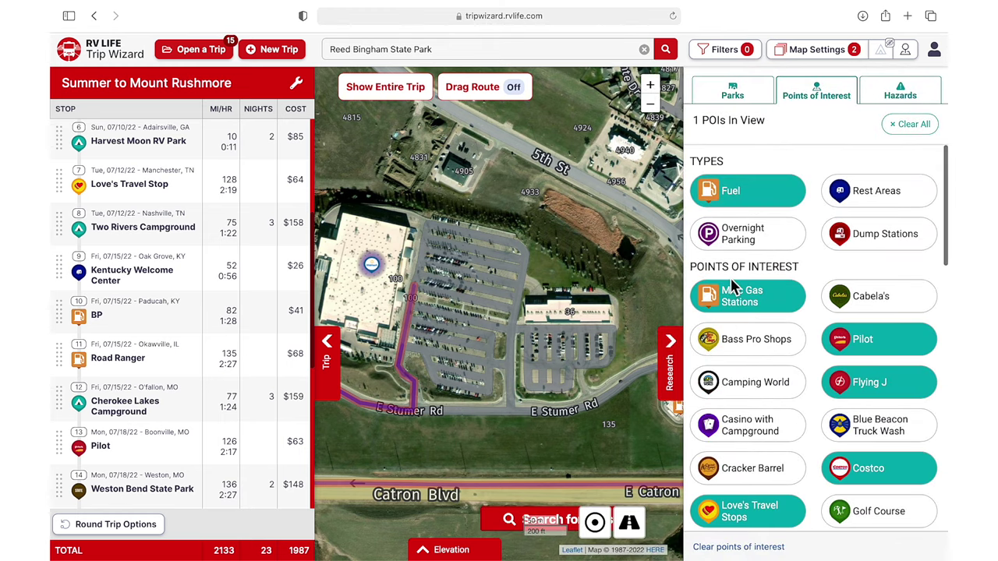
{"action": "left_click", "coordinate": [673, 366]}
{"action": "scroll", "coordinate": [668, 365], "scroll_direction": "up", "scroll_amount": 3}
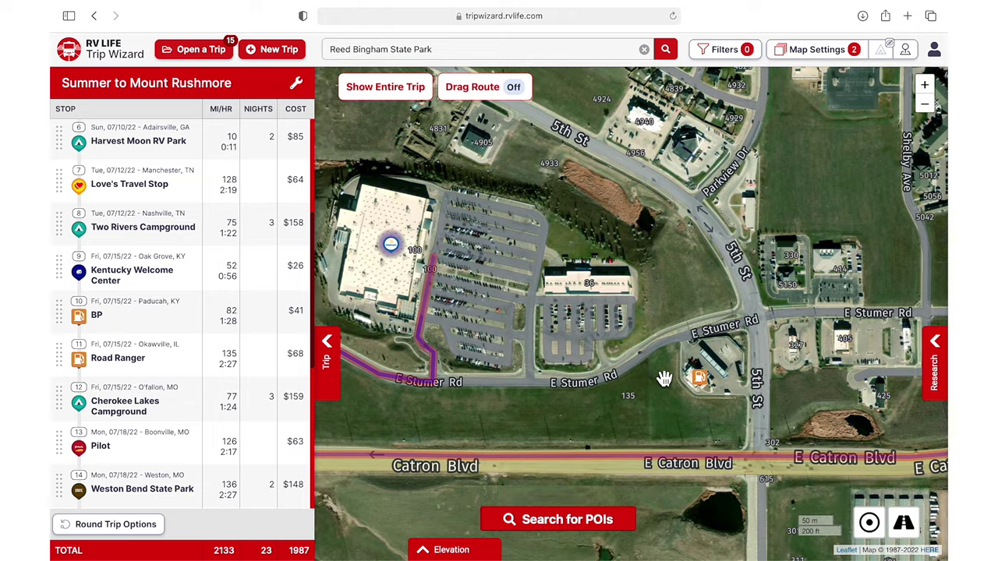
Inspect the entrance and driveway of the gas station on E Stumer Rd in Street View, and return to the trip map.
{"action": "left_click_drag", "start_coordinate": [793, 432], "coordinate": [694, 403]}
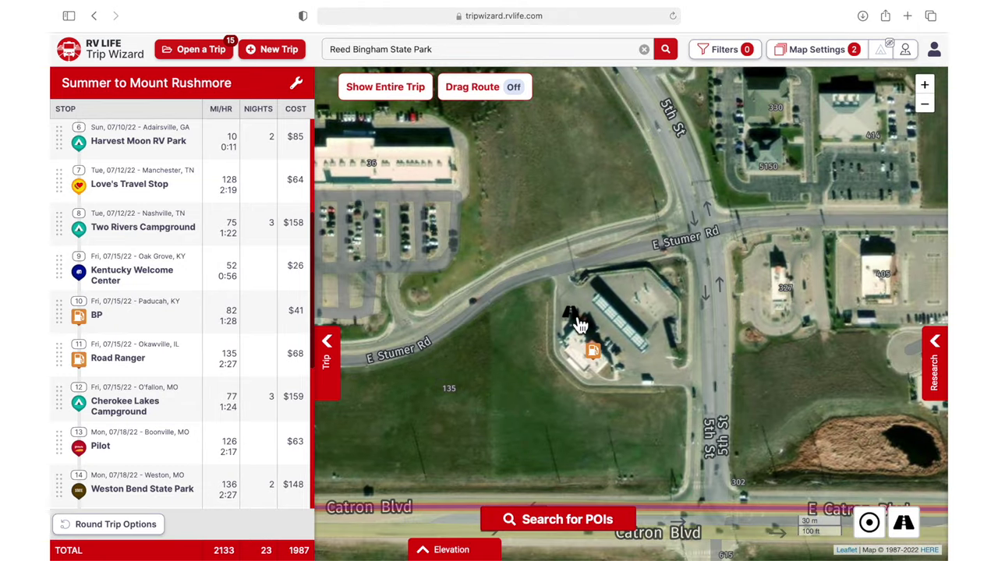
{"action": "left_click", "coordinate": [565, 279]}
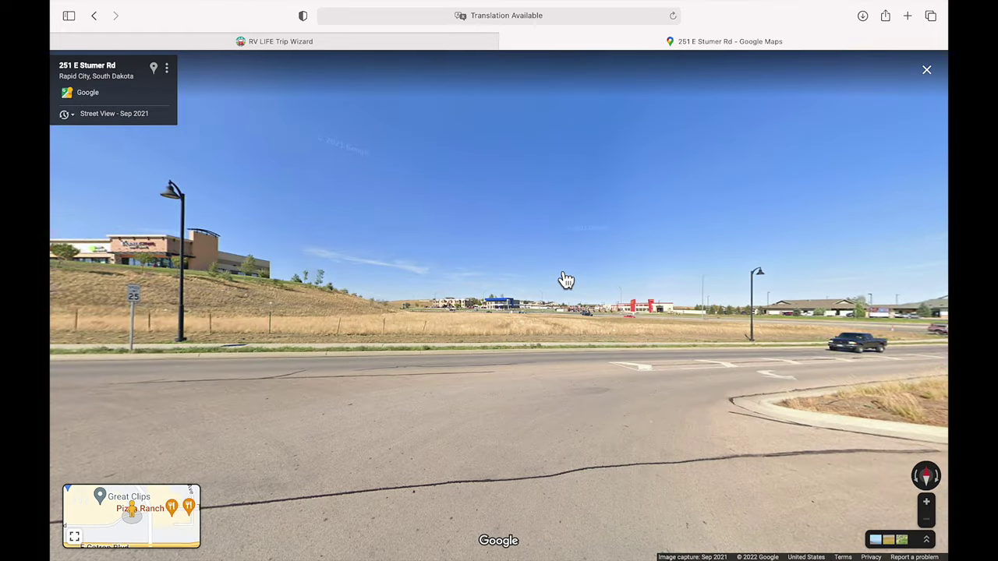
{"action": "left_click", "coordinate": [777, 420]}
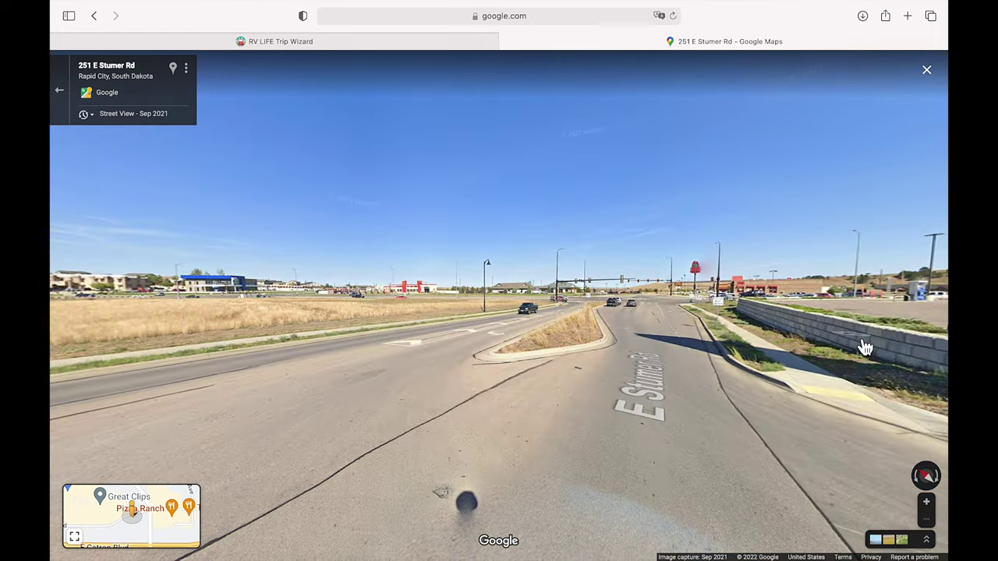
{"action": "left_click", "coordinate": [862, 345]}
{"action": "left_click", "coordinate": [503, 349]}
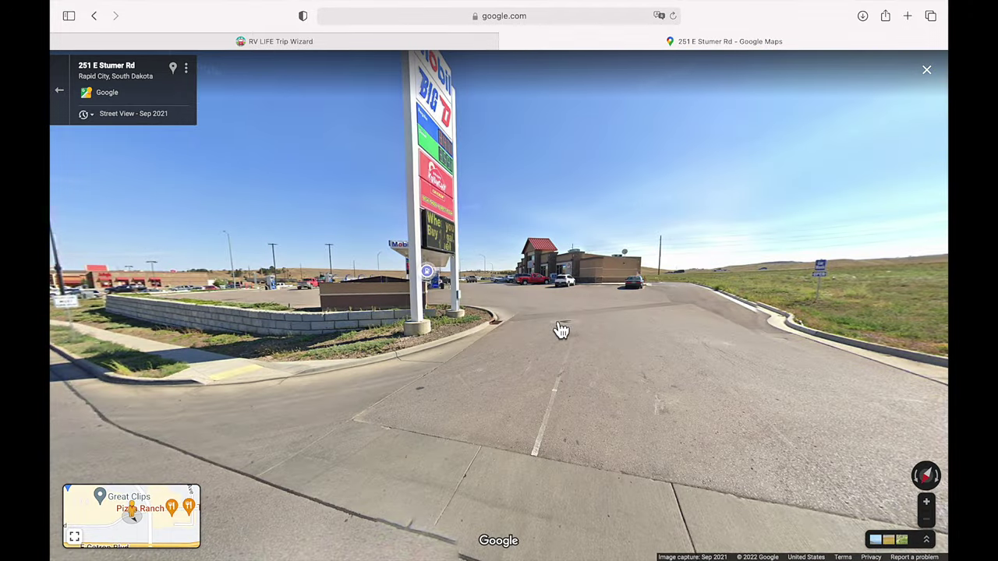
{"action": "left_click", "coordinate": [563, 331]}
{"action": "left_click_drag", "start_coordinate": [252, 353], "coordinate": [352, 355]}
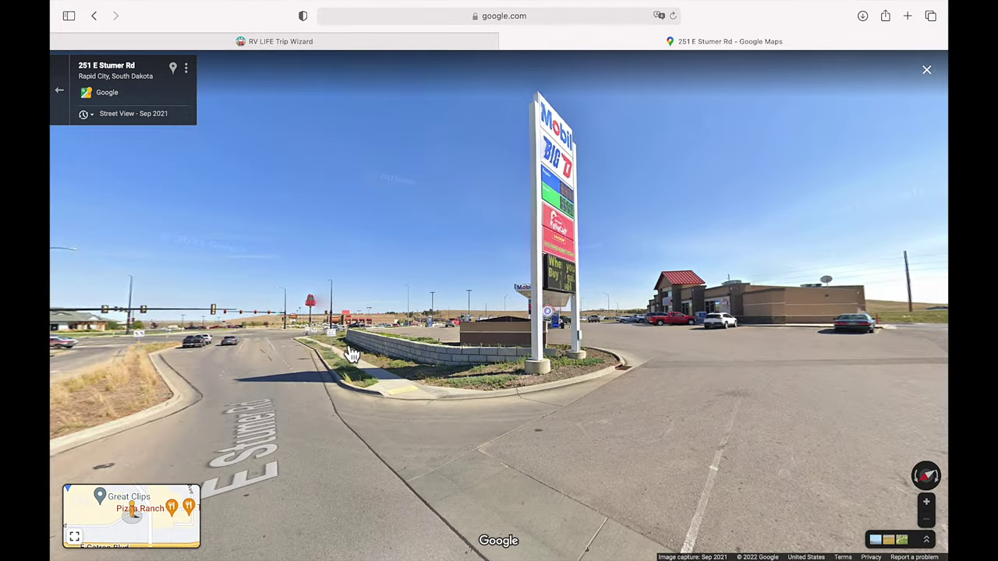
{"action": "left_click", "coordinate": [508, 44]}
Add the Mobil station on E Stumer Rd to the trip after the Walmart stop with 0 nights.
{"action": "left_click", "coordinate": [604, 358]}
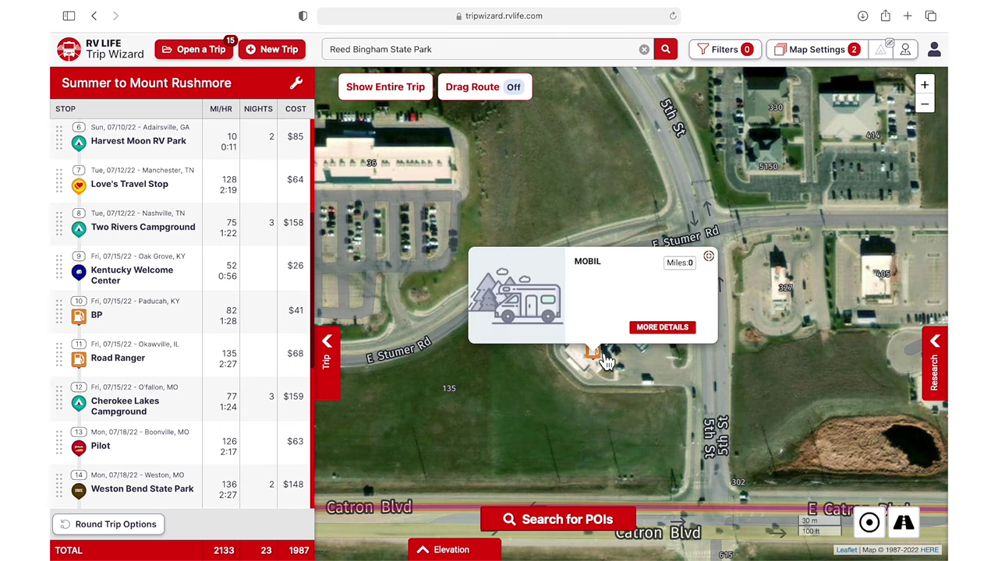
{"action": "left_click", "coordinate": [655, 327]}
{"action": "left_click", "coordinate": [572, 149]}
{"action": "left_click", "coordinate": [557, 229]}
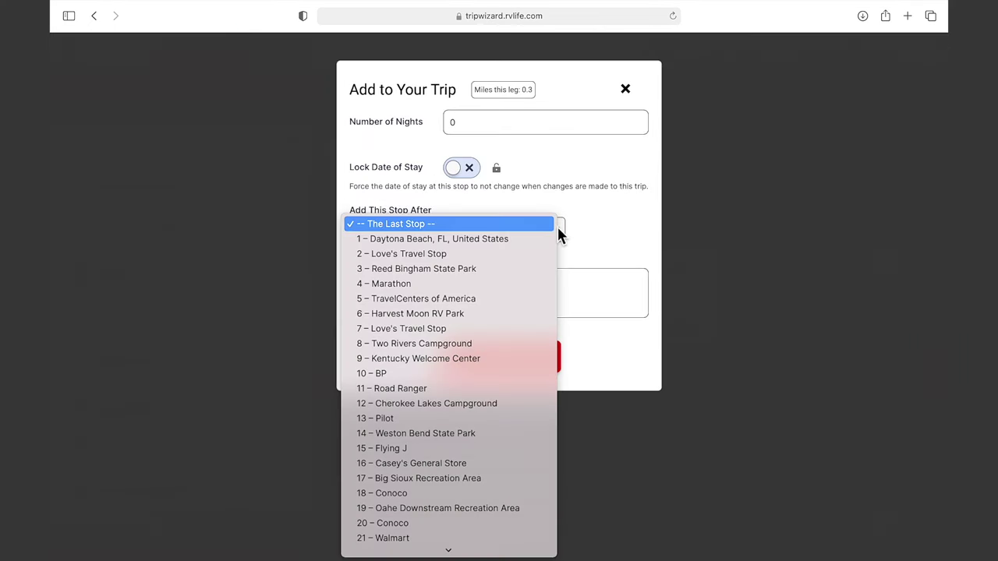
{"action": "left_click", "coordinate": [526, 532]}
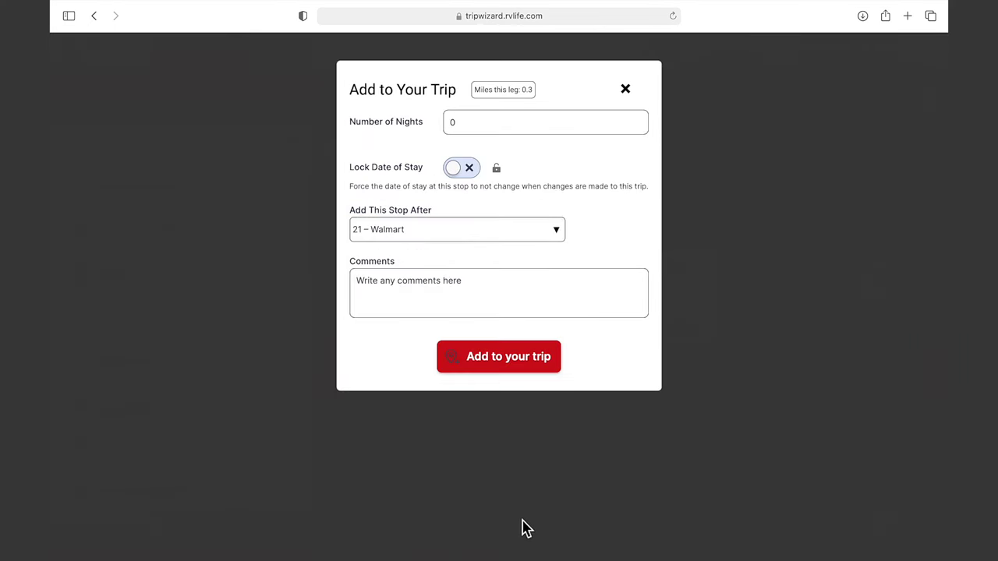
{"action": "left_click", "coordinate": [543, 378]}
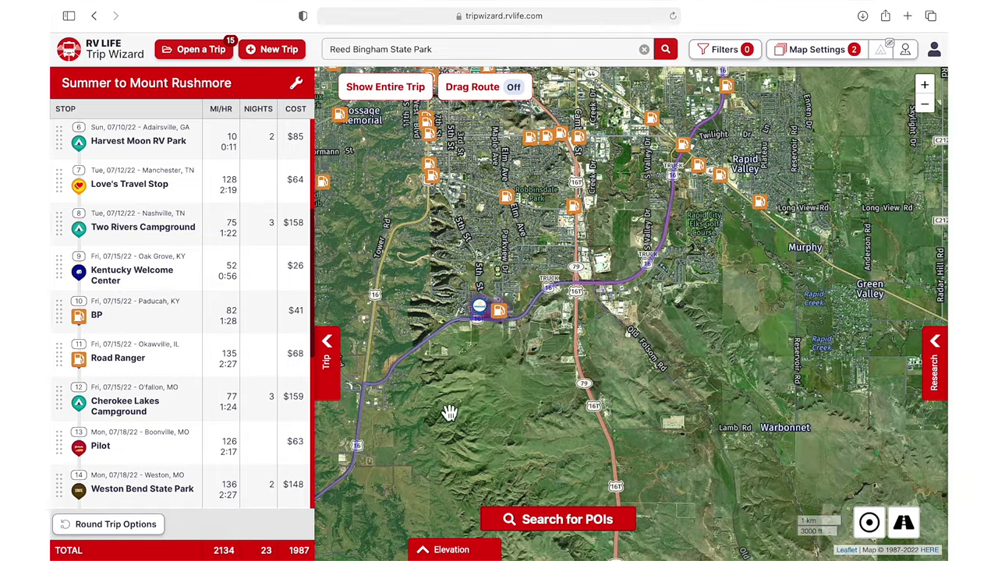
Set the Mobil stop in Rapid City to top off the fuel and save the stop.
{"action": "scroll", "coordinate": [301, 468], "scroll_direction": "down", "scroll_amount": 5}
{"action": "left_click", "coordinate": [331, 444]}
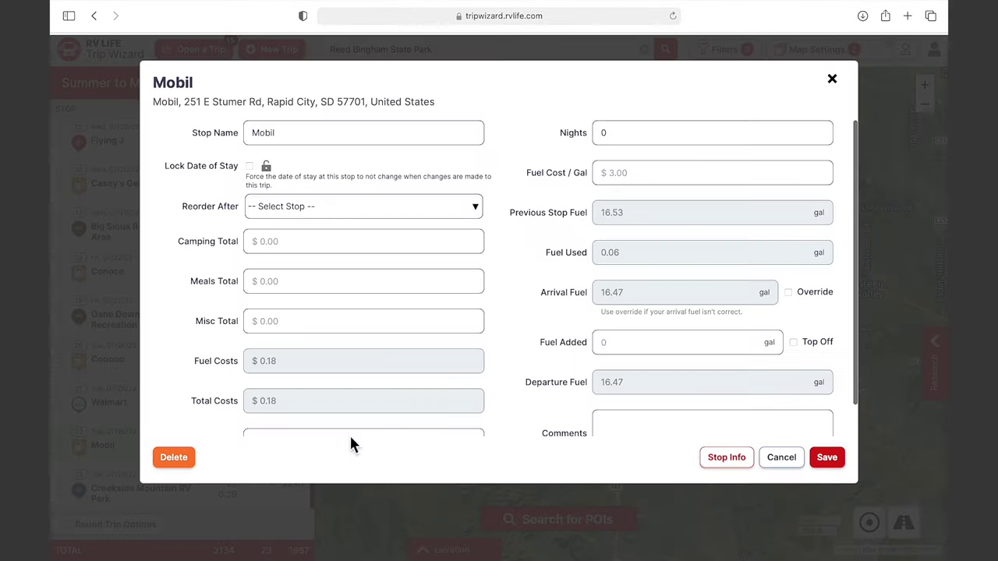
{"action": "left_click", "coordinate": [793, 343]}
{"action": "left_click", "coordinate": [827, 458]}
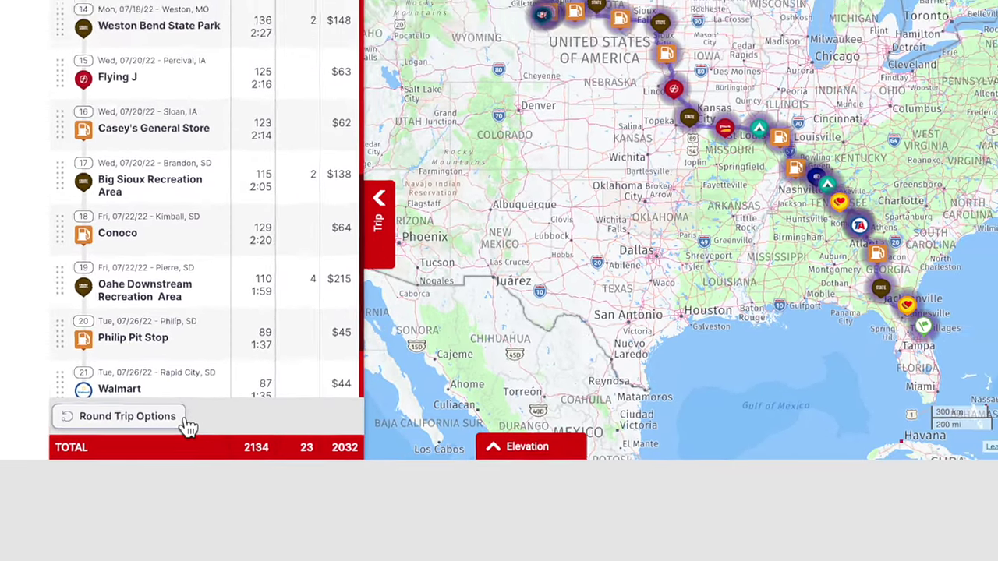
Try a direct route back to the starting point from the round trip options.
{"action": "left_click", "coordinate": [191, 385]}
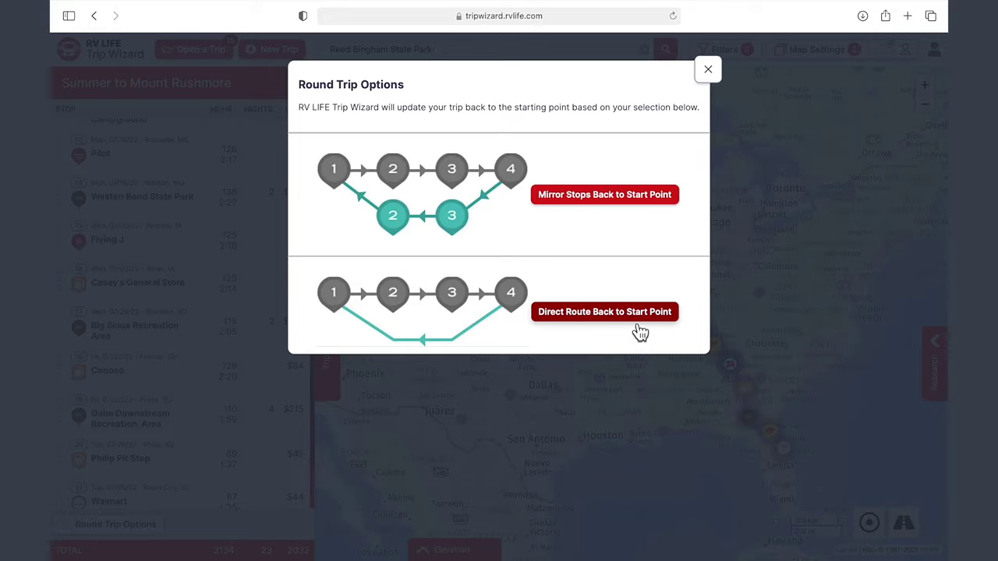
{"action": "left_click", "coordinate": [605, 312]}
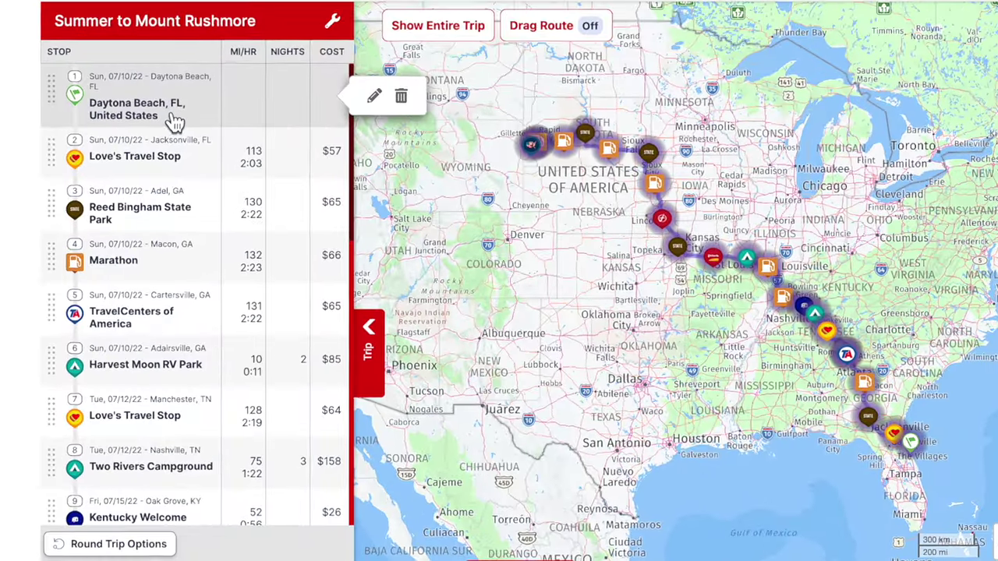
Review the itinerary from Daytona Beach onward, checking each stop's miles and drive time, nights and cost.
{"action": "scroll", "coordinate": [163, 168], "scroll_direction": "down", "scroll_amount": 2}
{"action": "scroll", "coordinate": [175, 117], "scroll_direction": "down", "scroll_amount": 3}
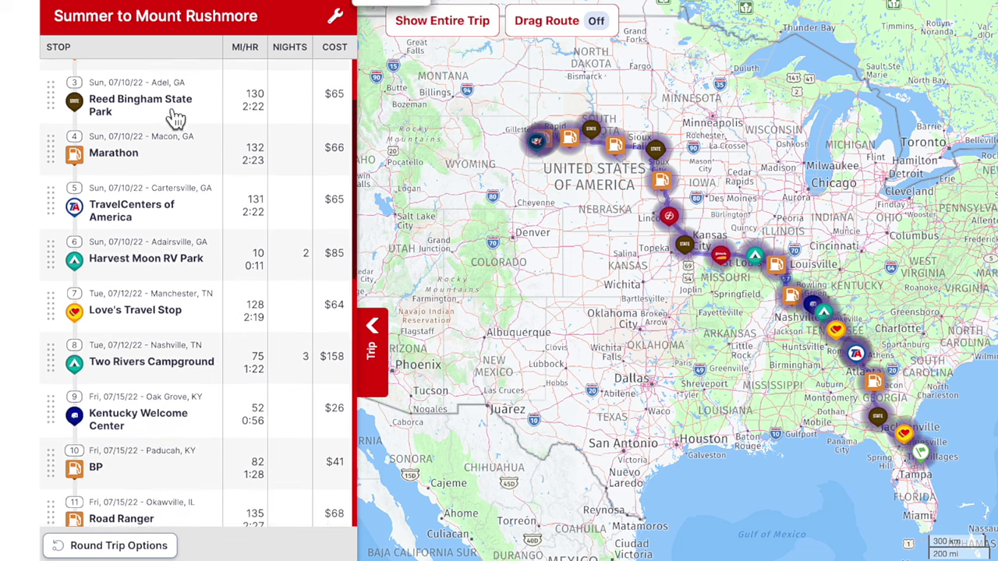
{"action": "scroll", "coordinate": [175, 117], "scroll_direction": "down", "scroll_amount": 3}
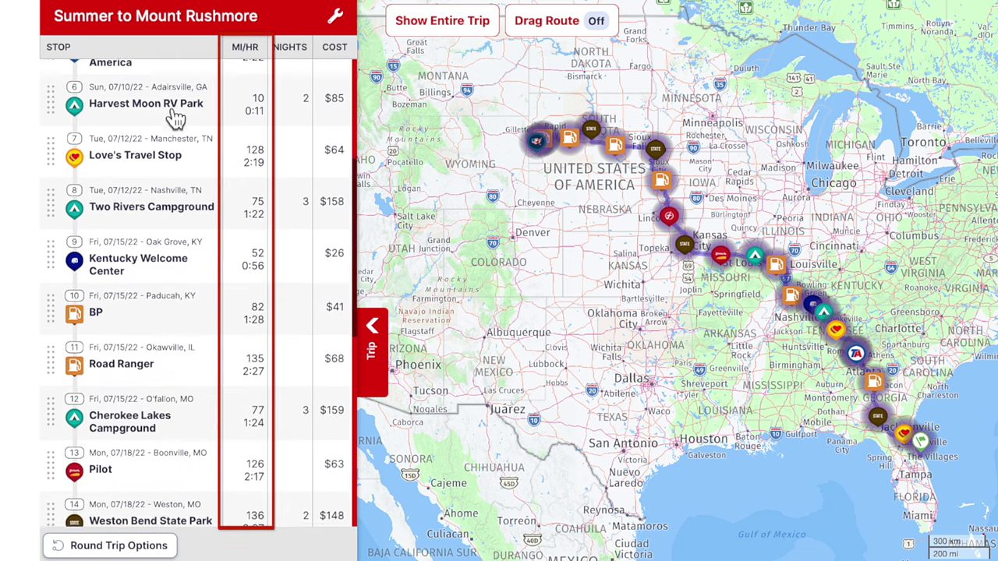
{"action": "scroll", "coordinate": [176, 117], "scroll_direction": "down", "scroll_amount": 4}
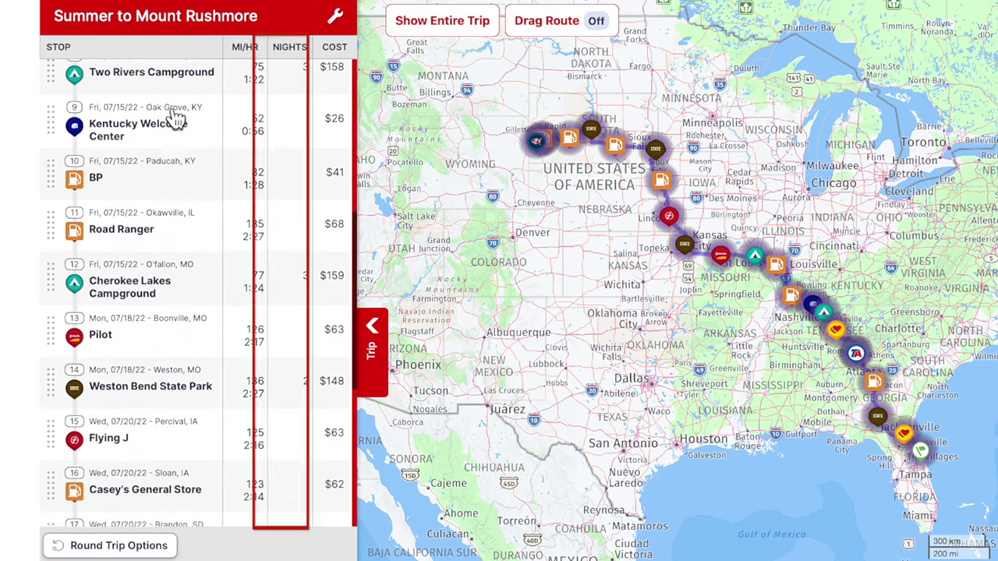
{"action": "scroll", "coordinate": [176, 117], "scroll_direction": "down", "scroll_amount": 3}
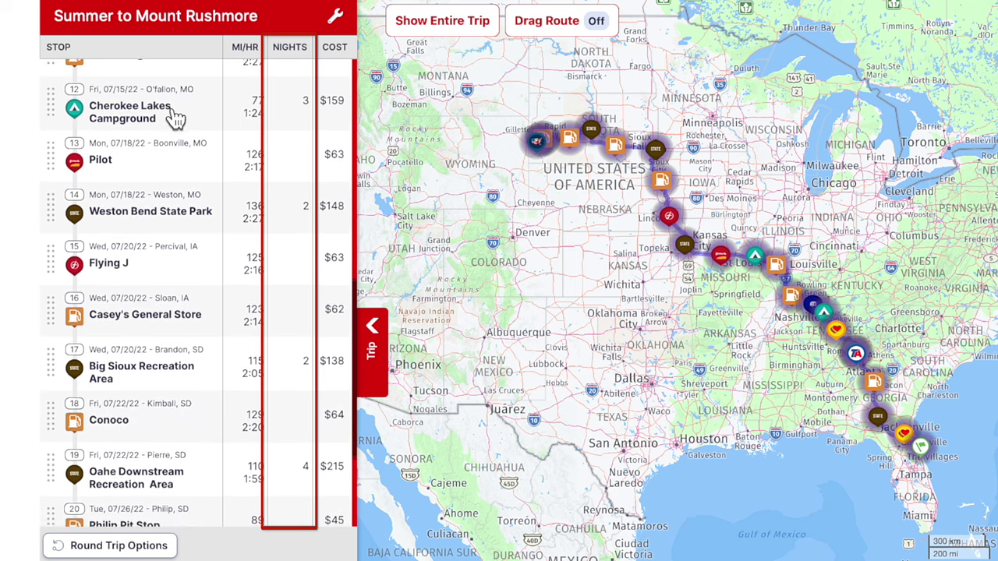
{"action": "scroll", "coordinate": [176, 117], "scroll_direction": "down", "scroll_amount": 1}
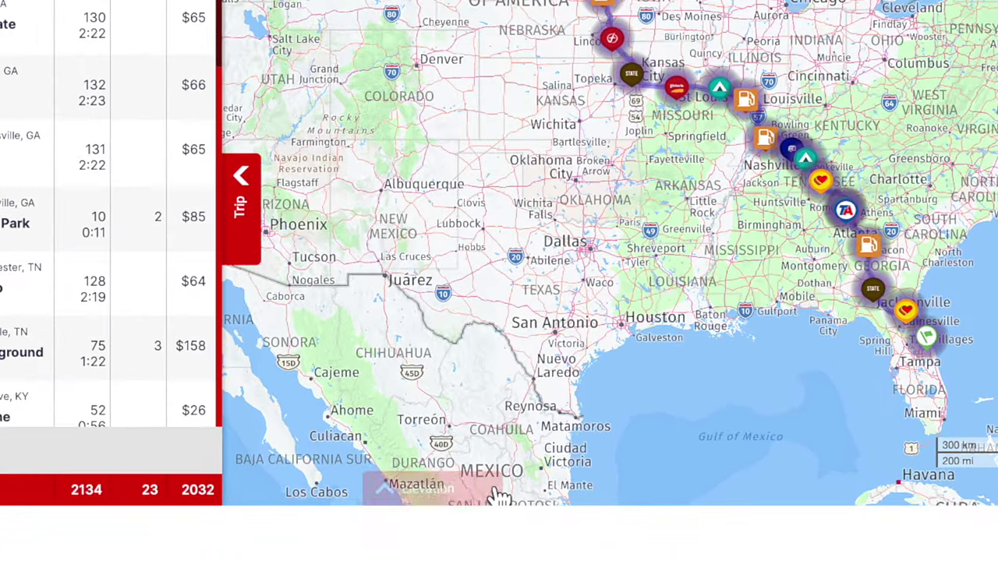
Examine the whole route's elevation profile with gradients at full map width, and restore the normal view with the trip list.
{"action": "left_click", "coordinate": [488, 550]}
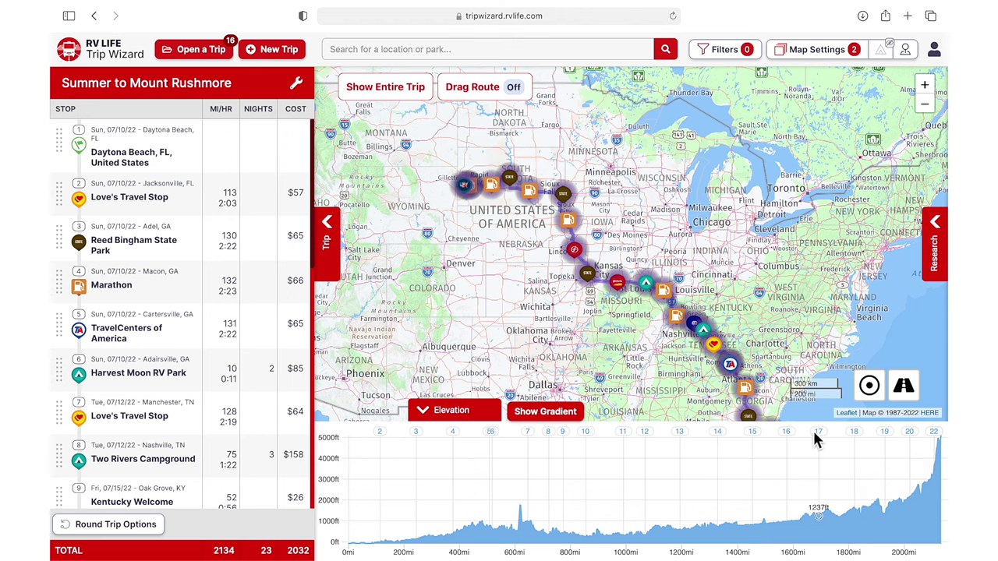
{"action": "left_click", "coordinate": [577, 417]}
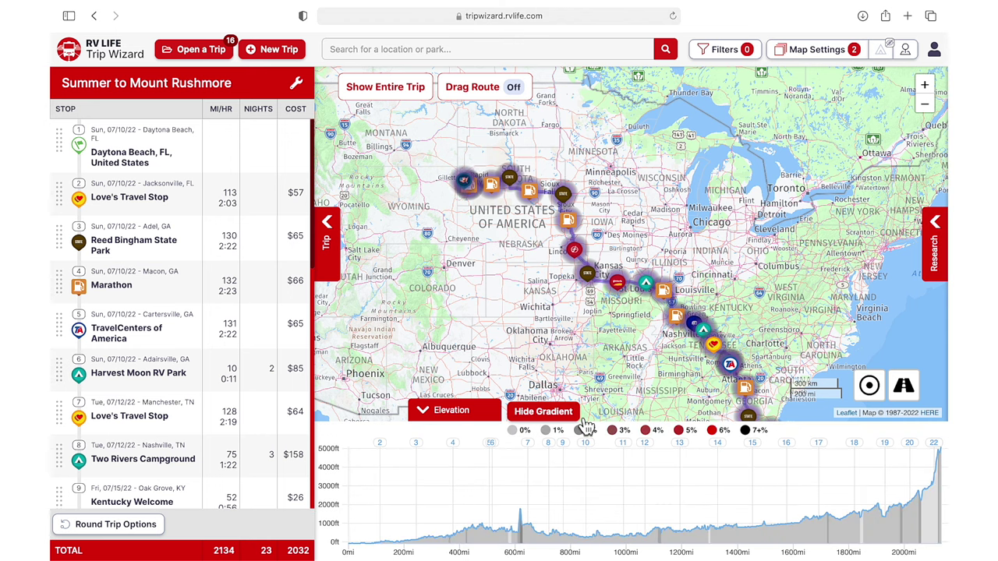
{"action": "left_click", "coordinate": [335, 269]}
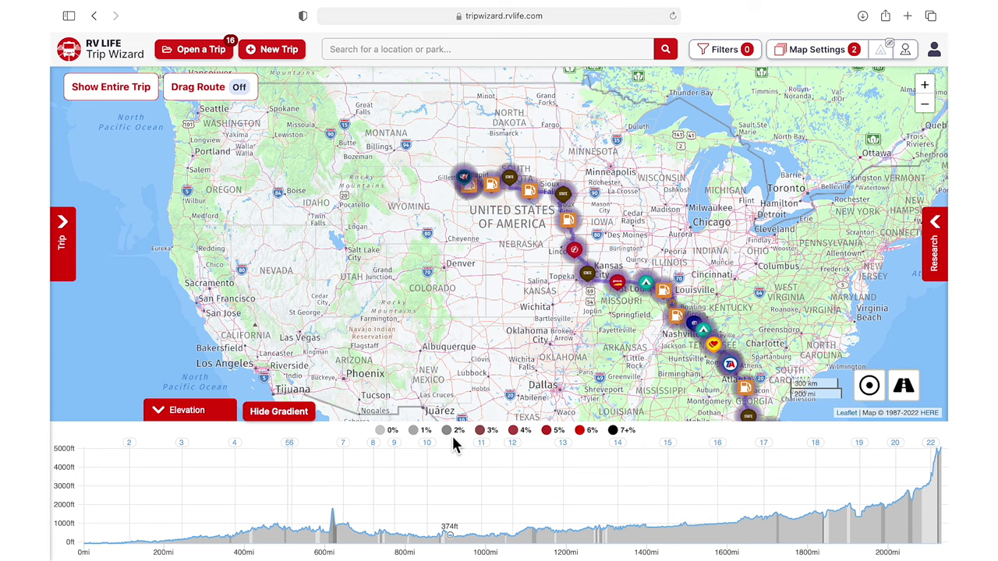
{"action": "left_click", "coordinate": [222, 414]}
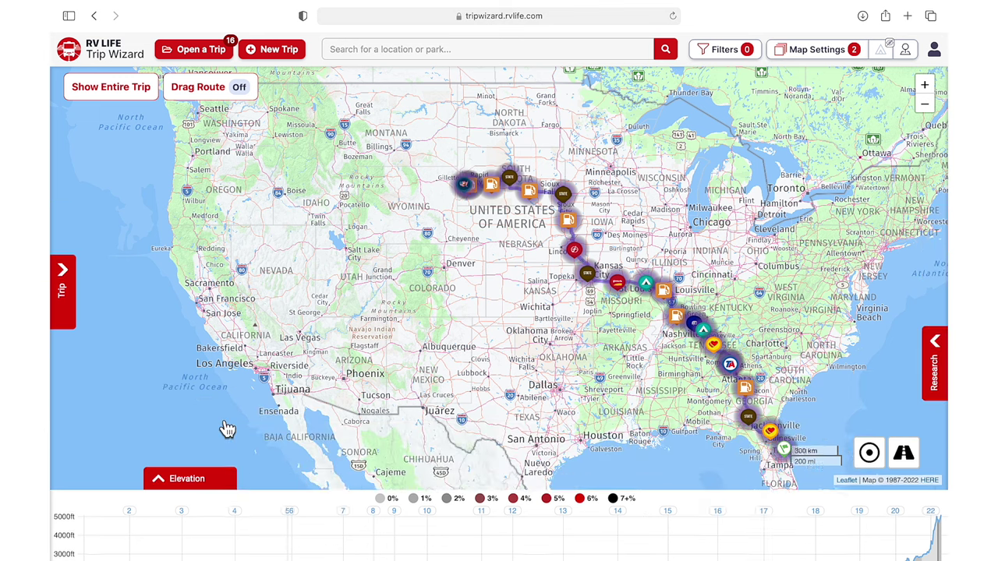
{"action": "left_click", "coordinate": [64, 363]}
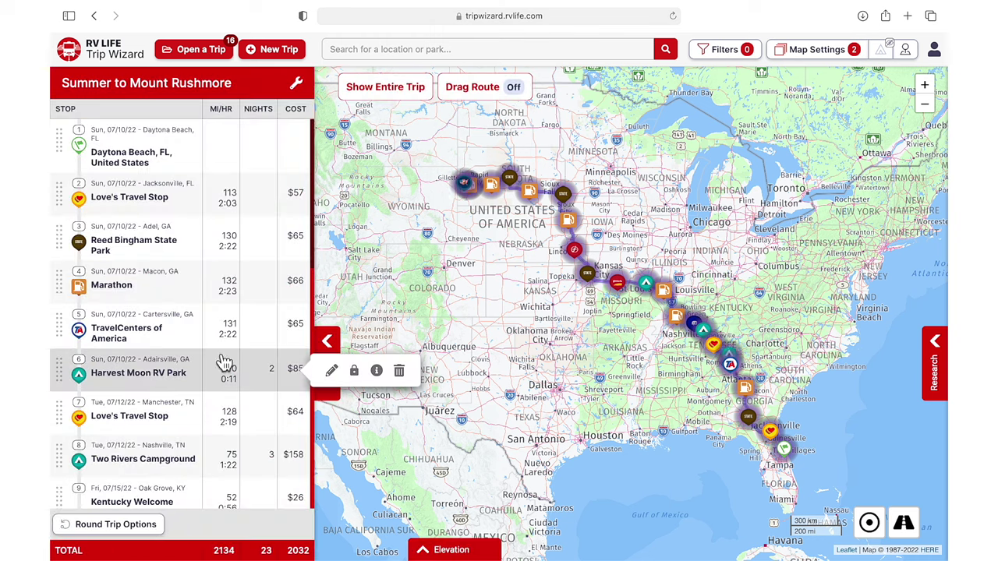